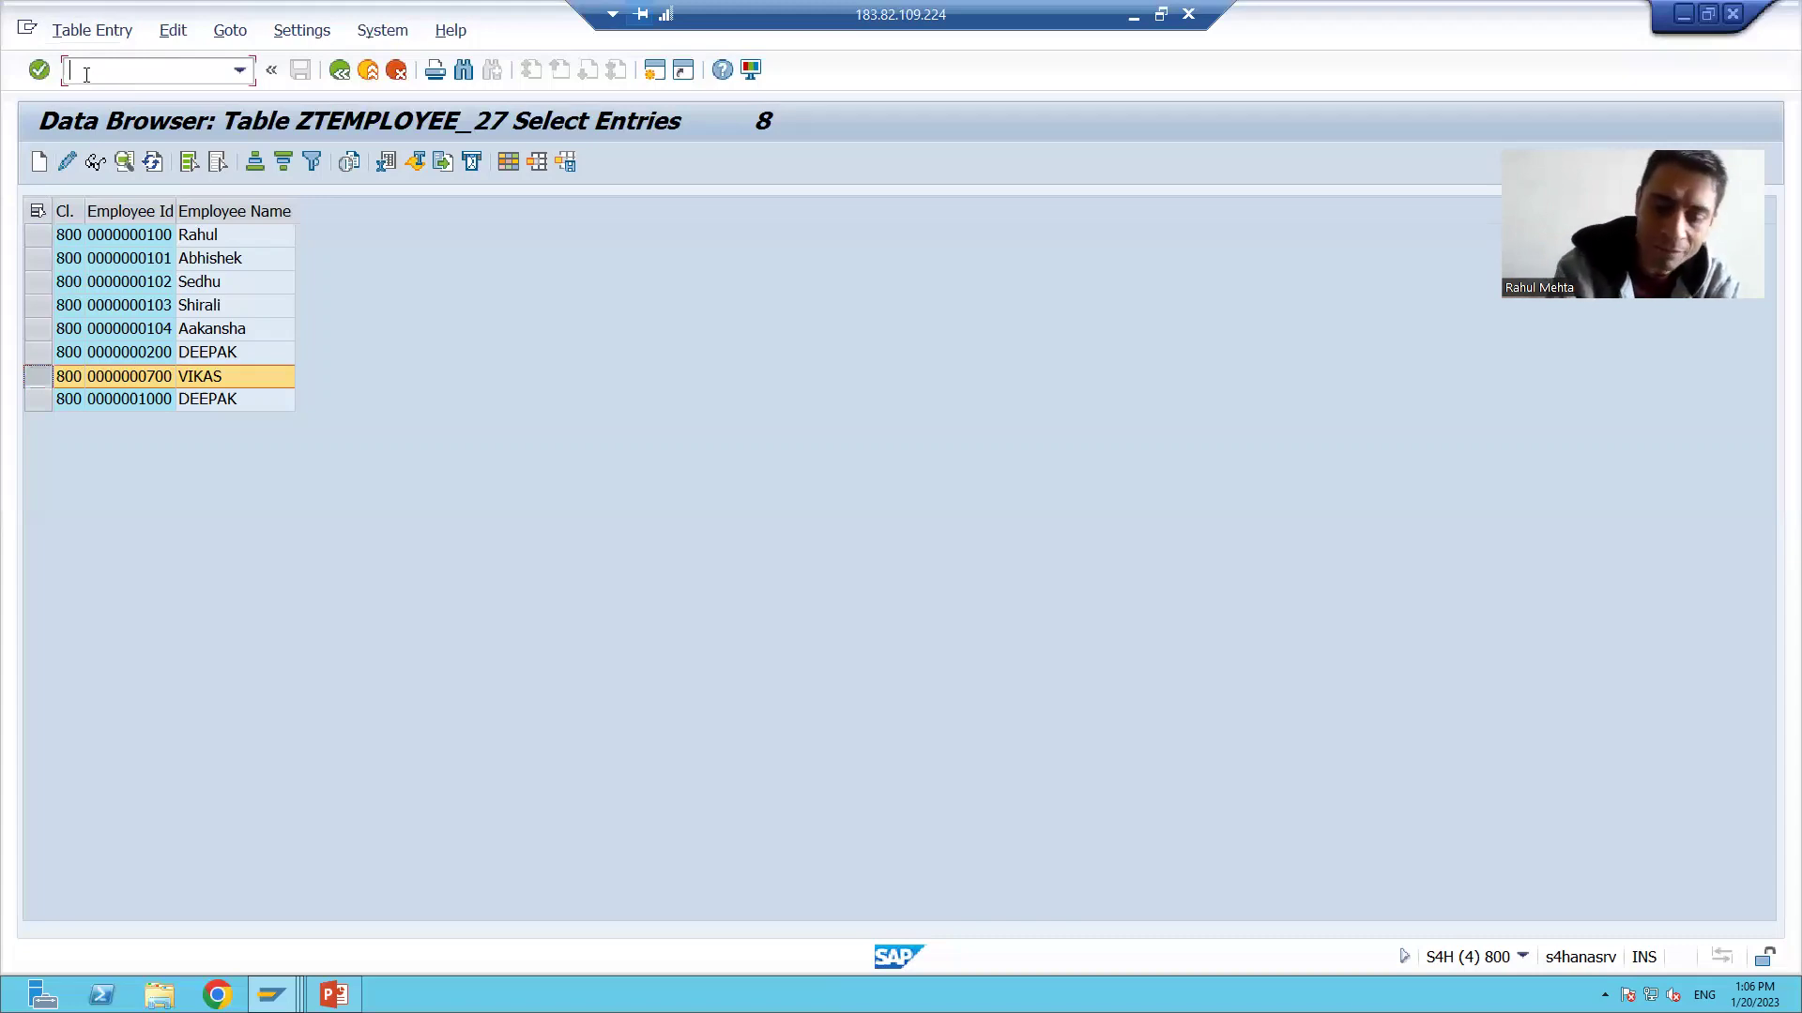
Open transaction WE02 and list the IDocs with a creation date starting from 18.01.2023
type("/nwe02")
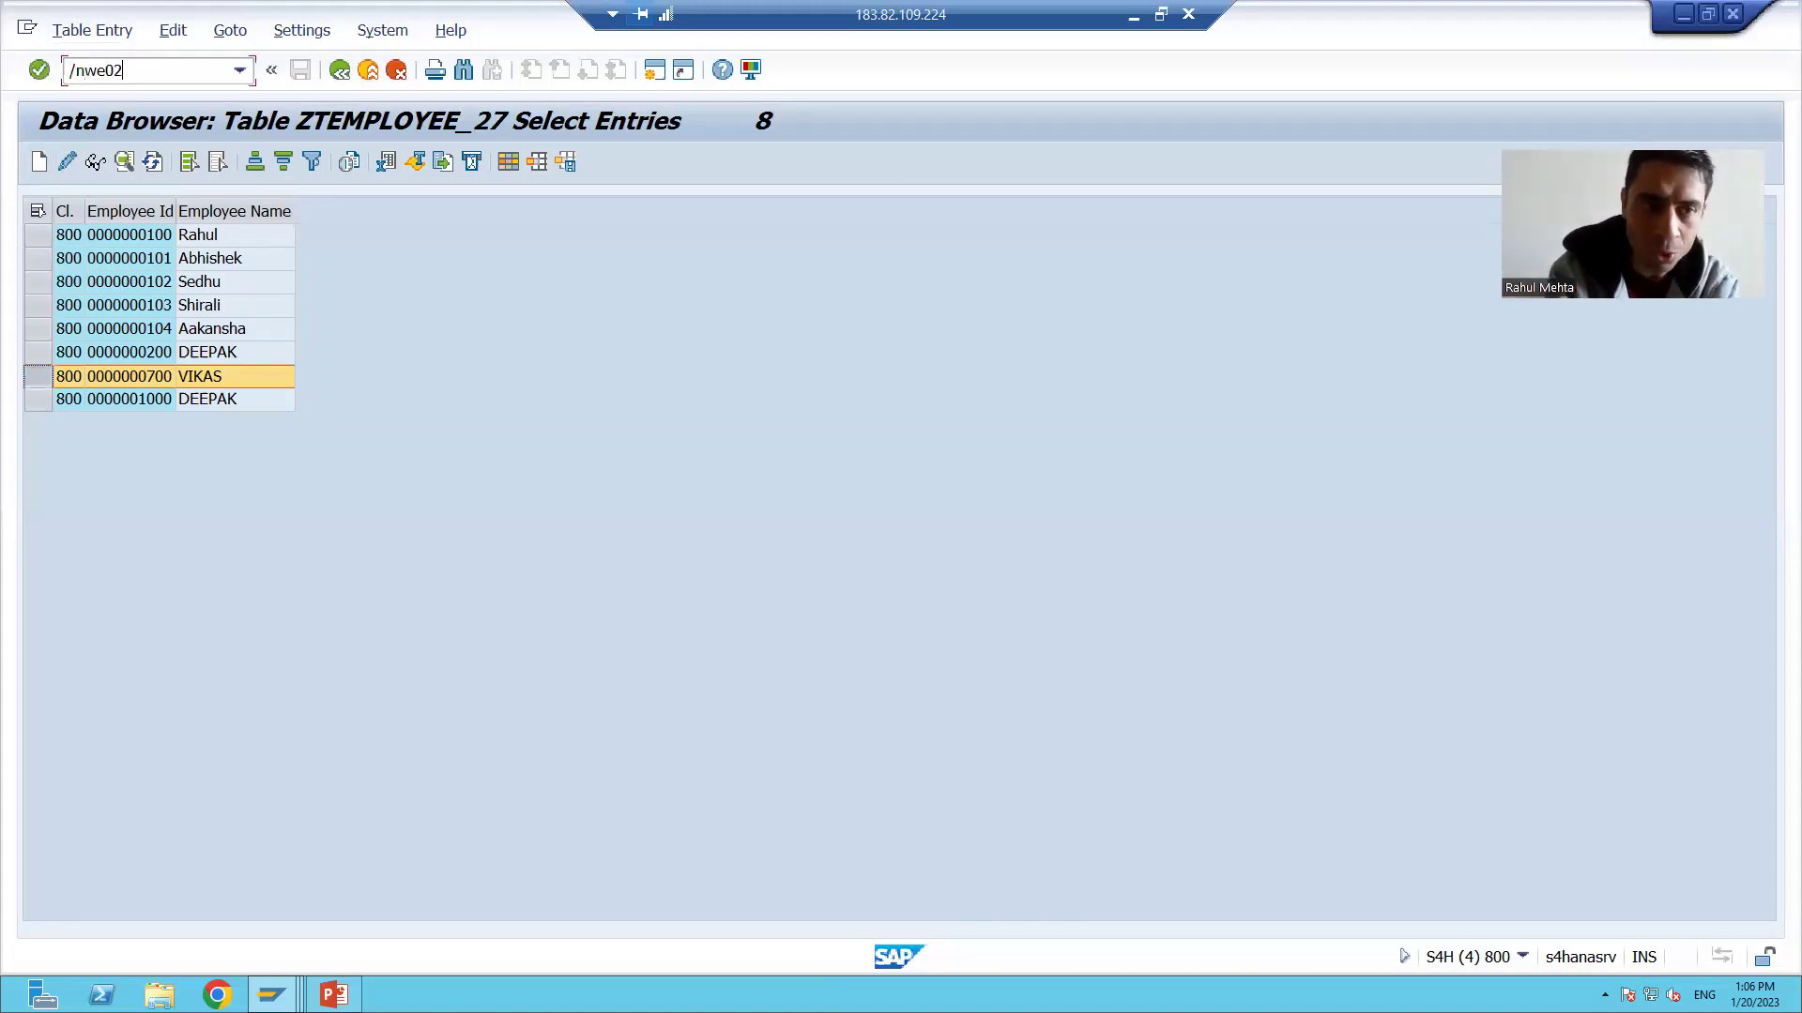
key("Return")
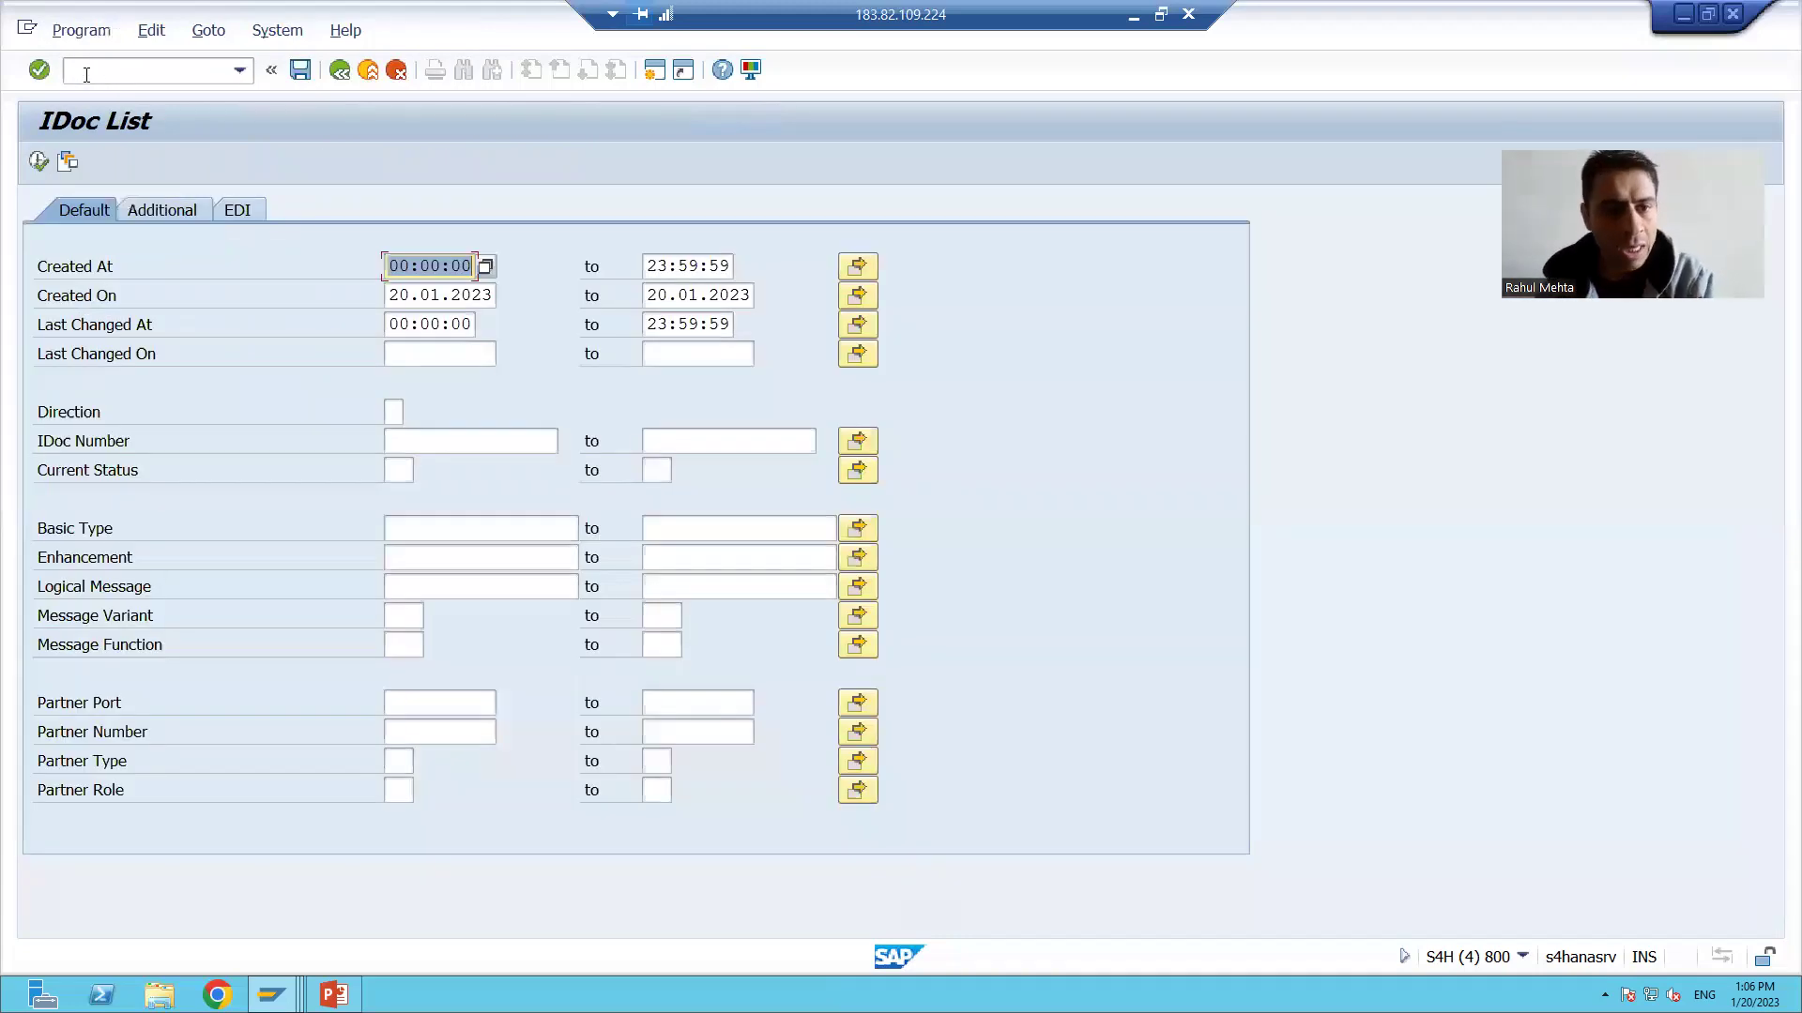
left_click(419, 302)
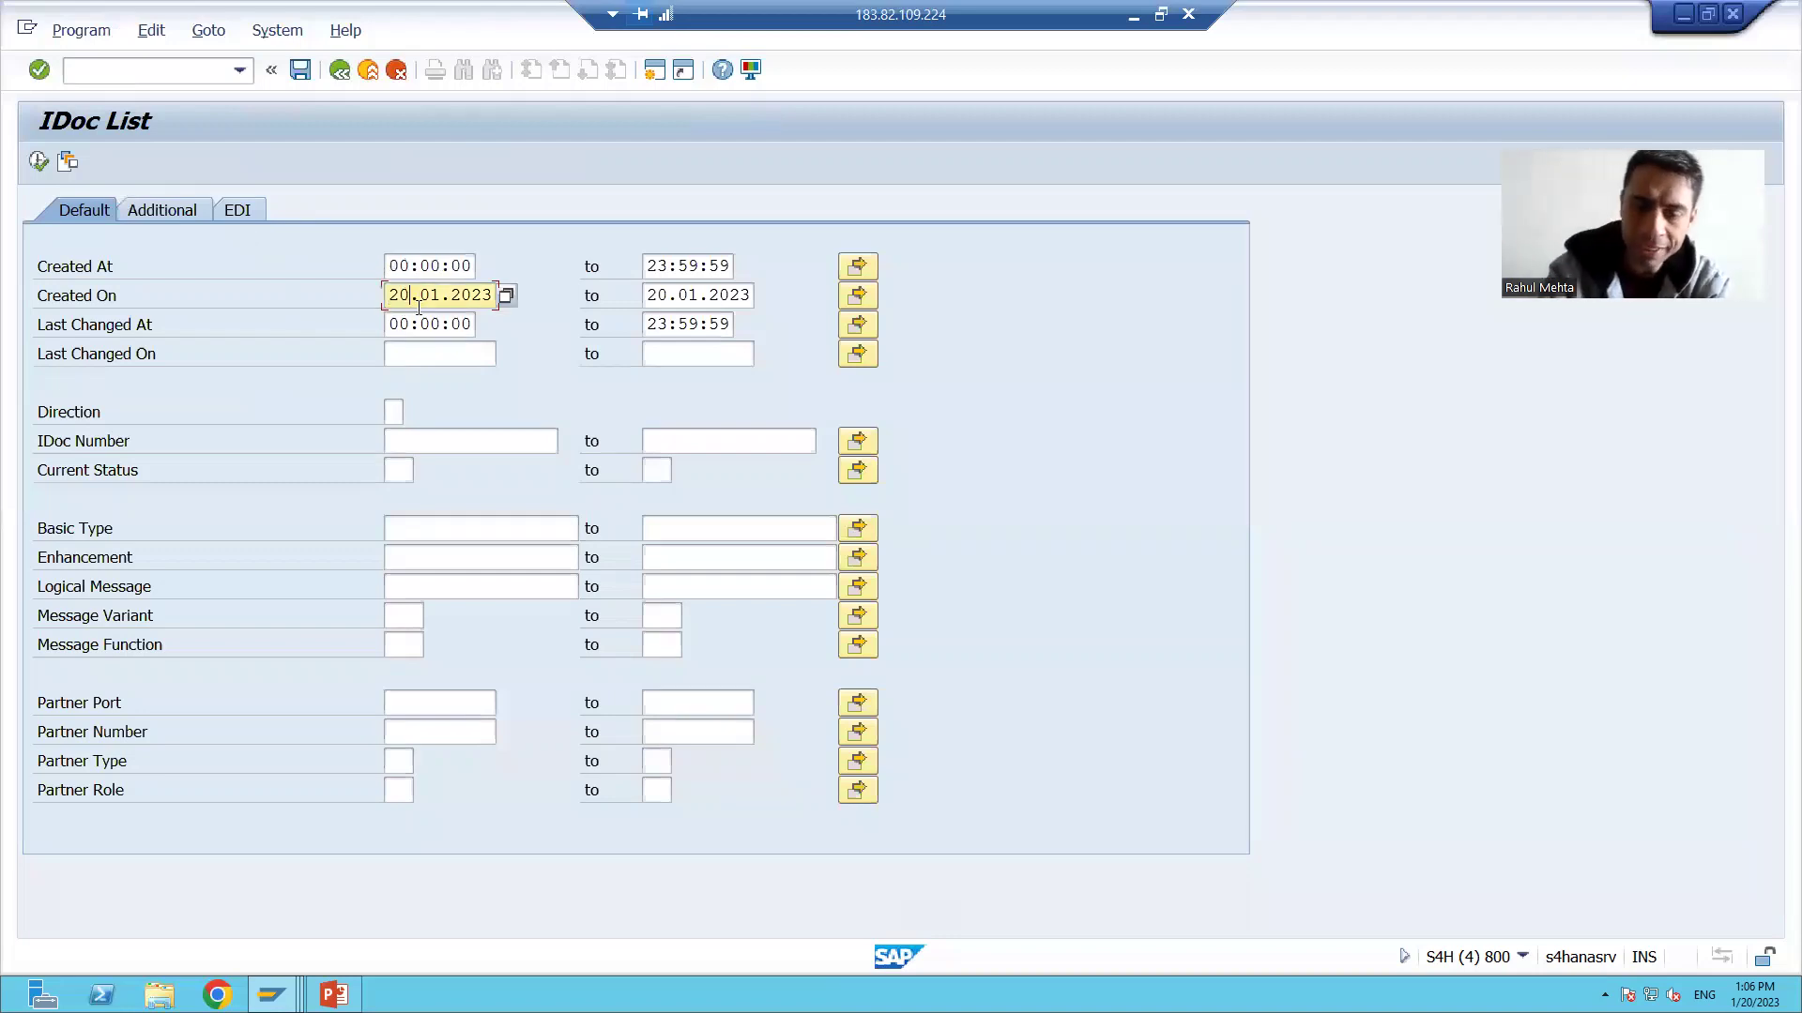
key("BackSpace")
key("BackSpace")
type("18")
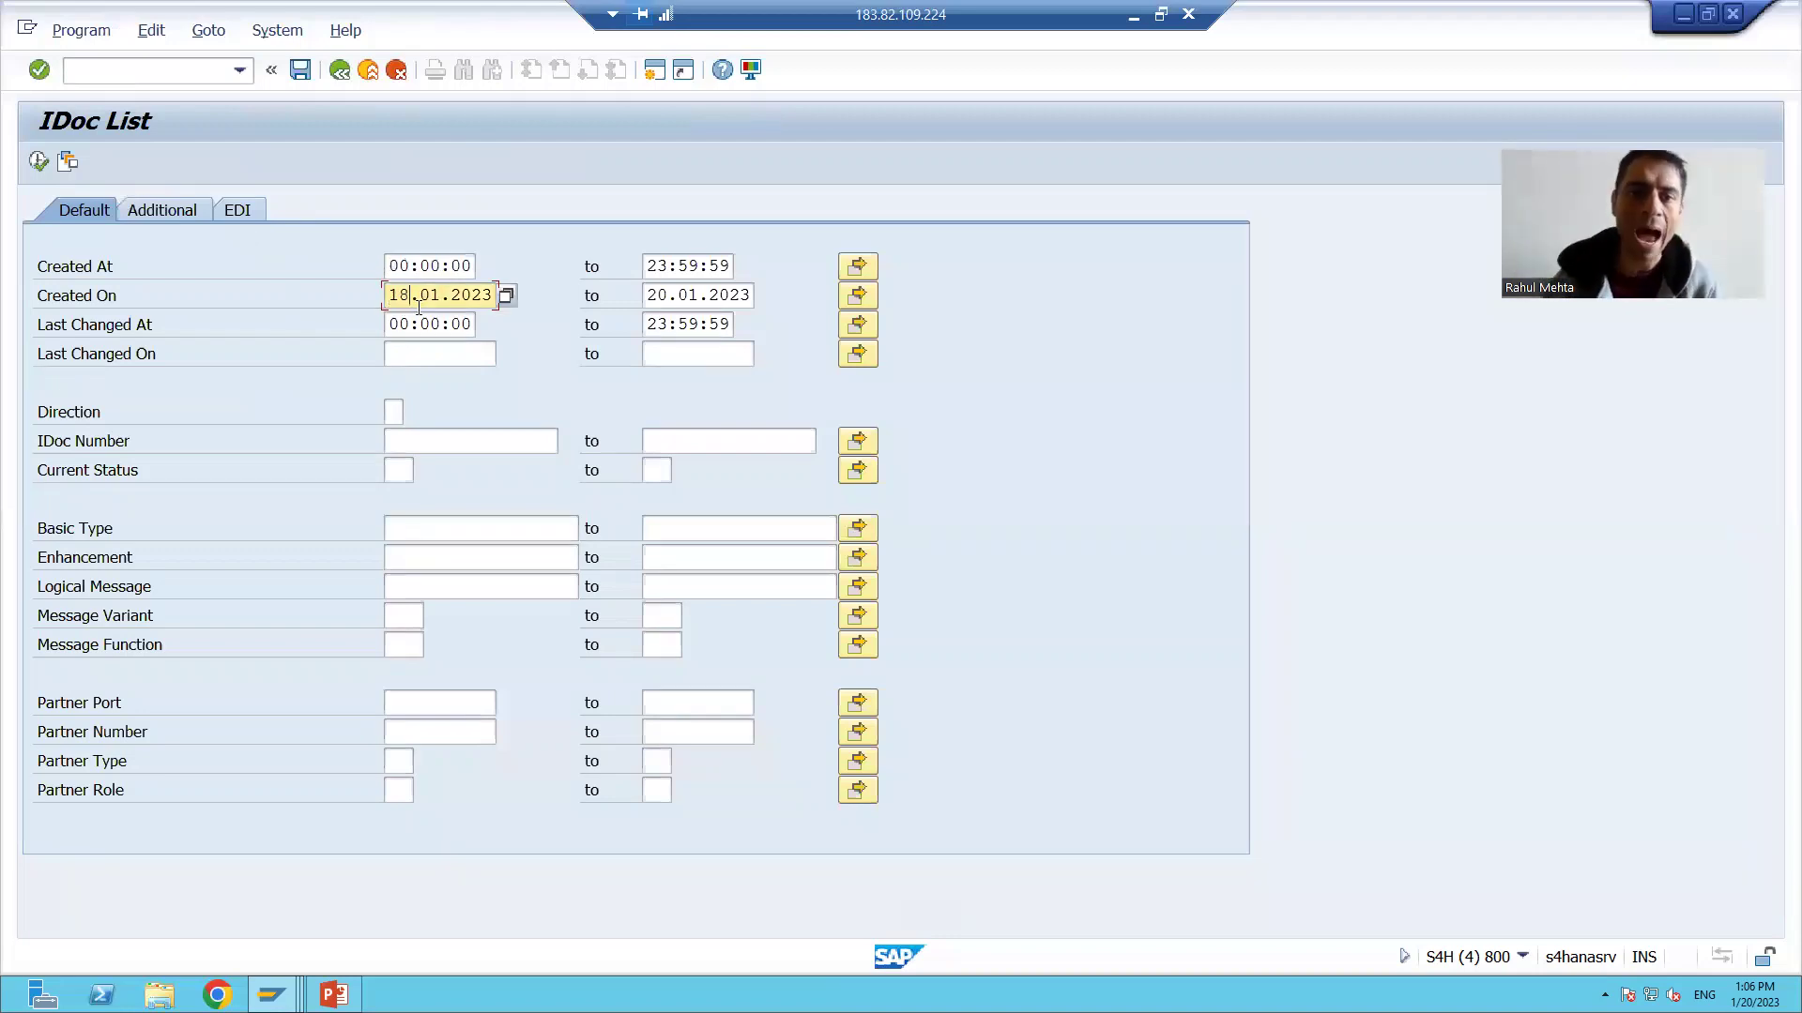
left_click(38, 167)
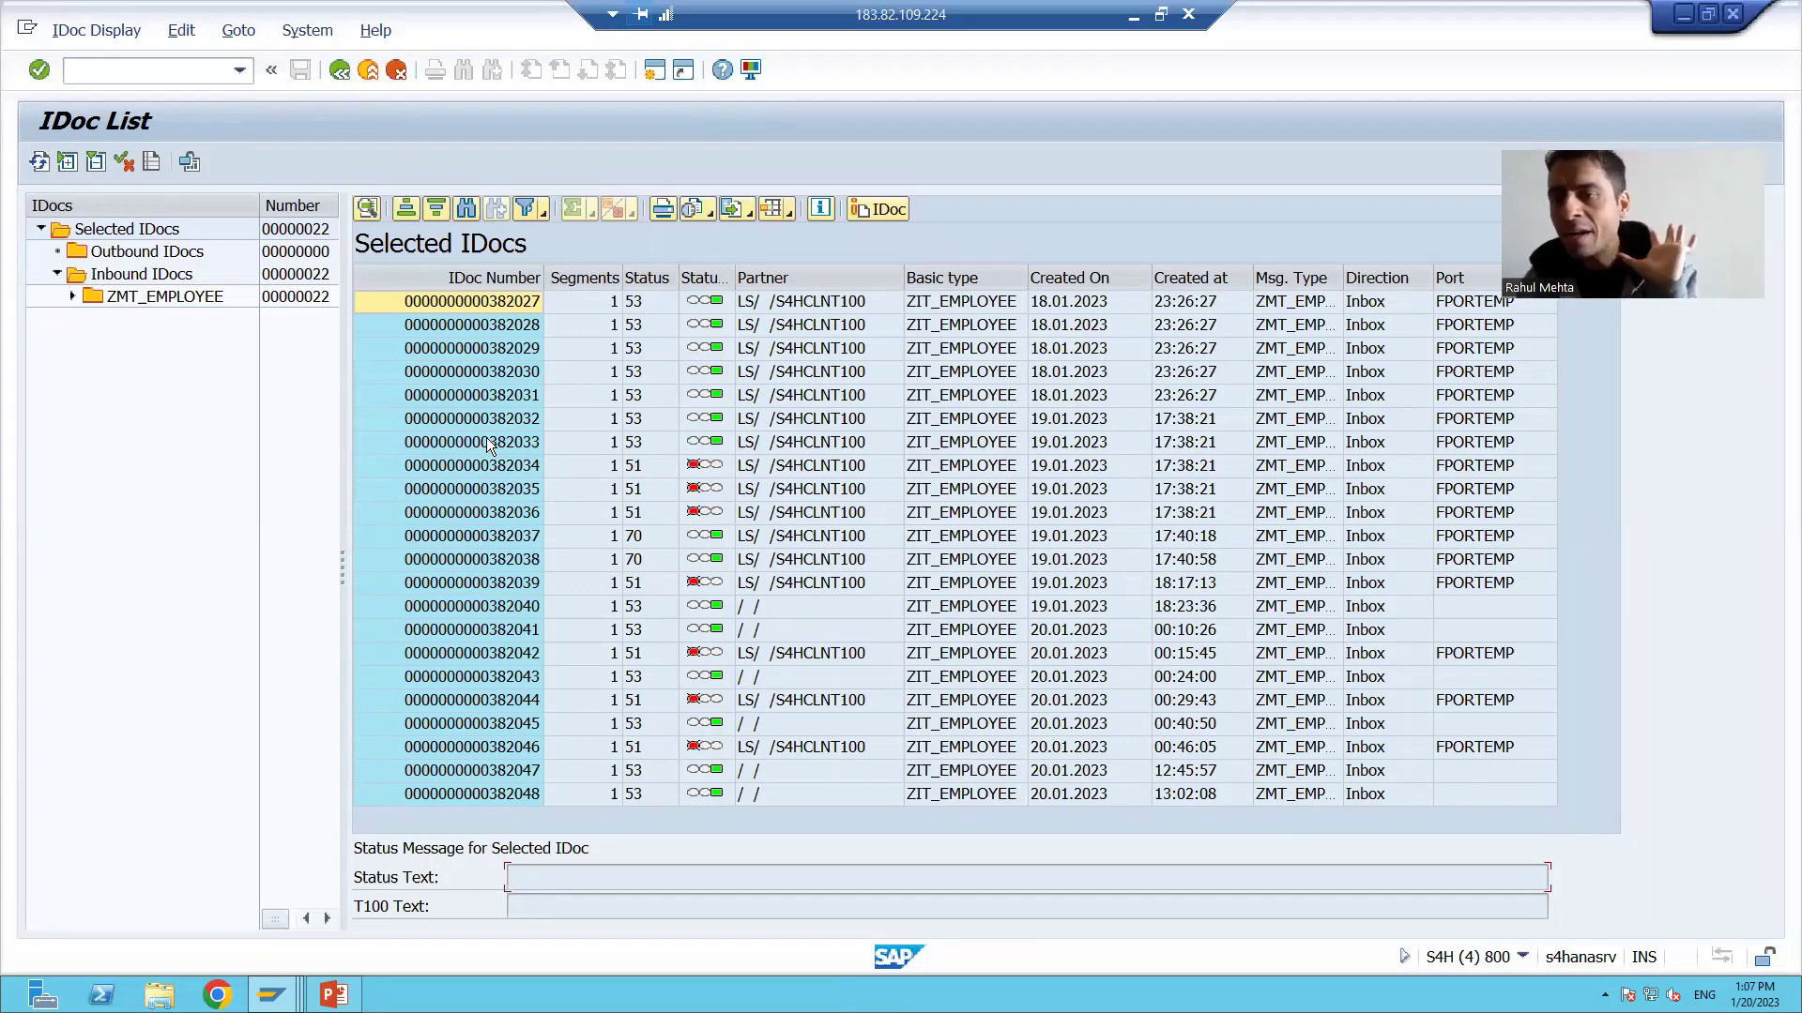
left_click(713, 325)
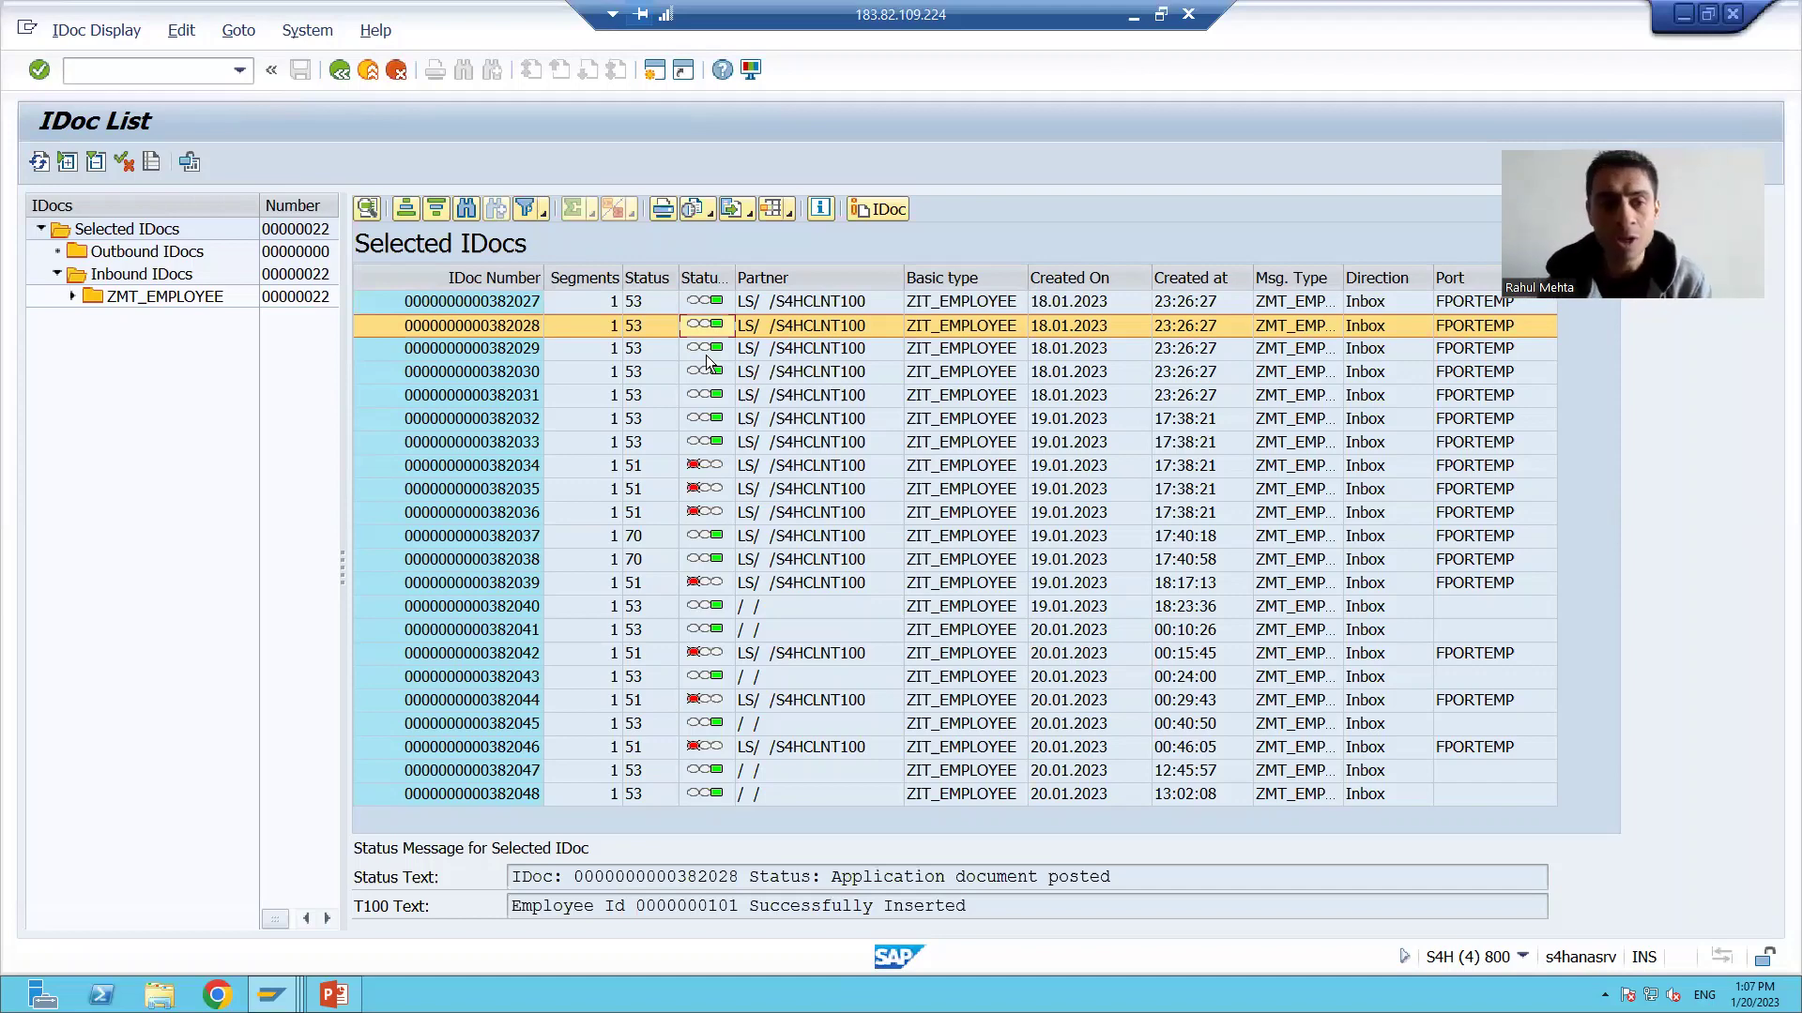
left_click(475, 327)
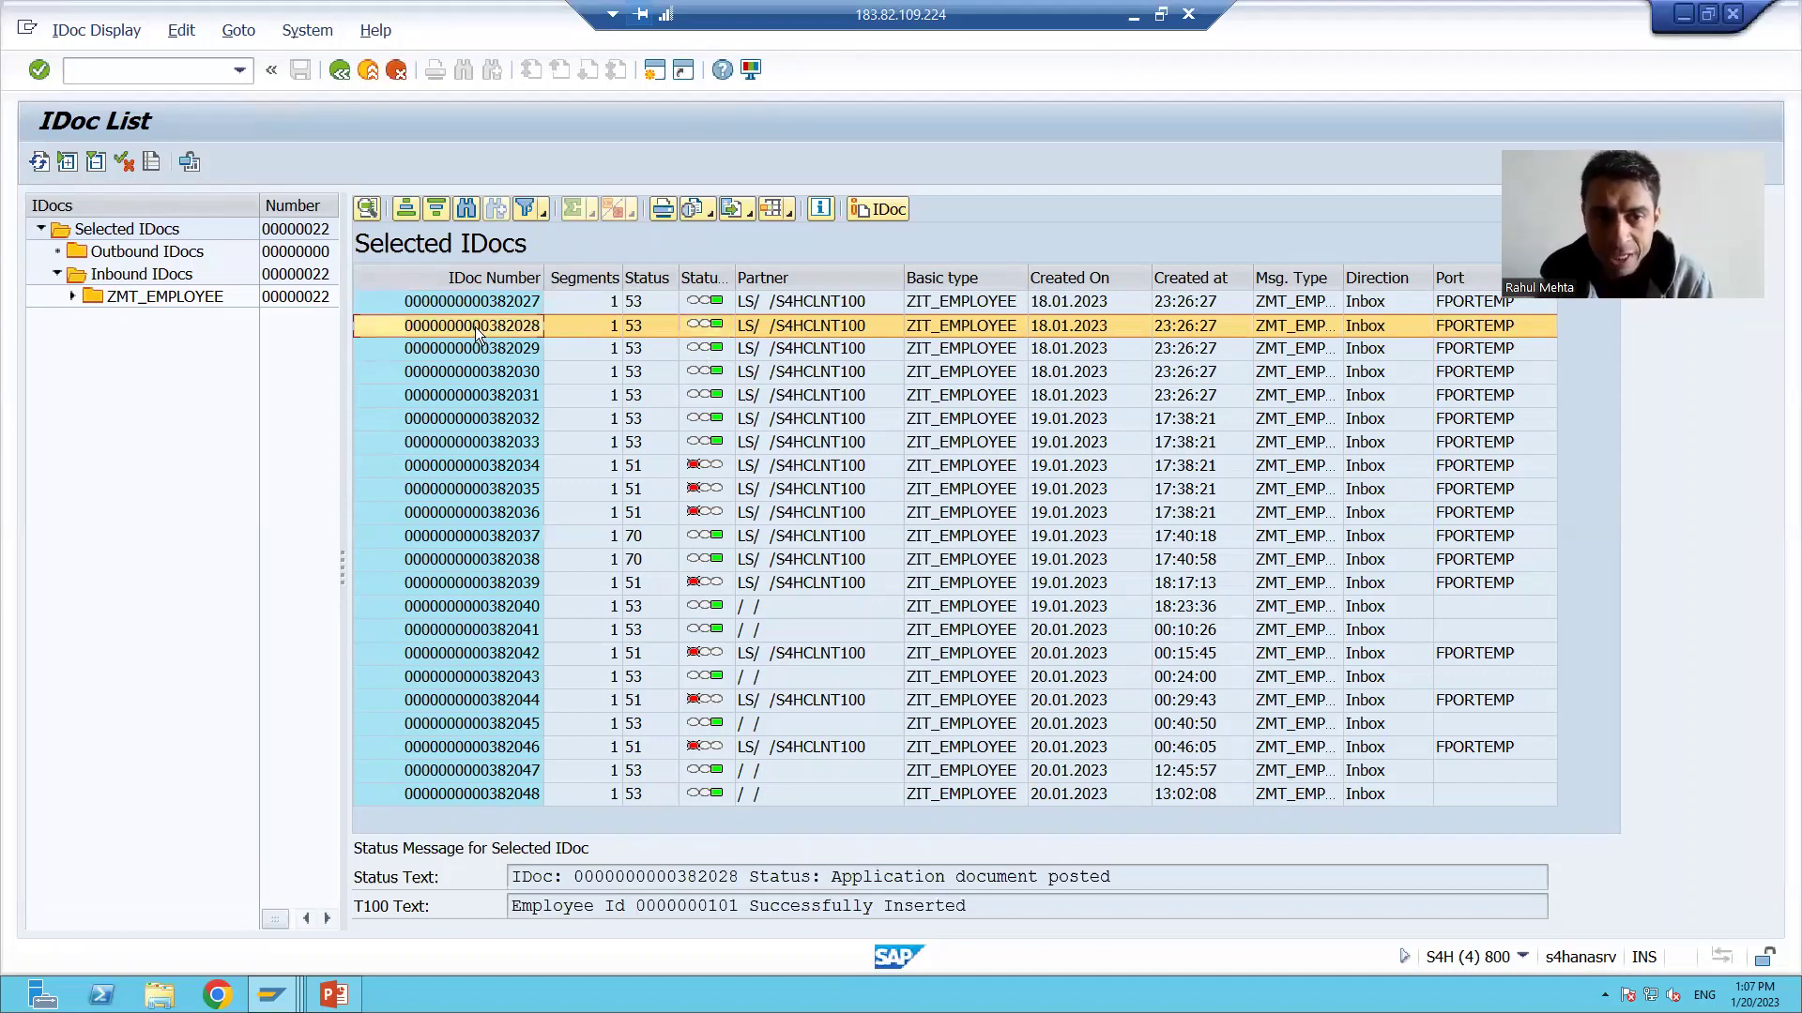
left_click(475, 327)
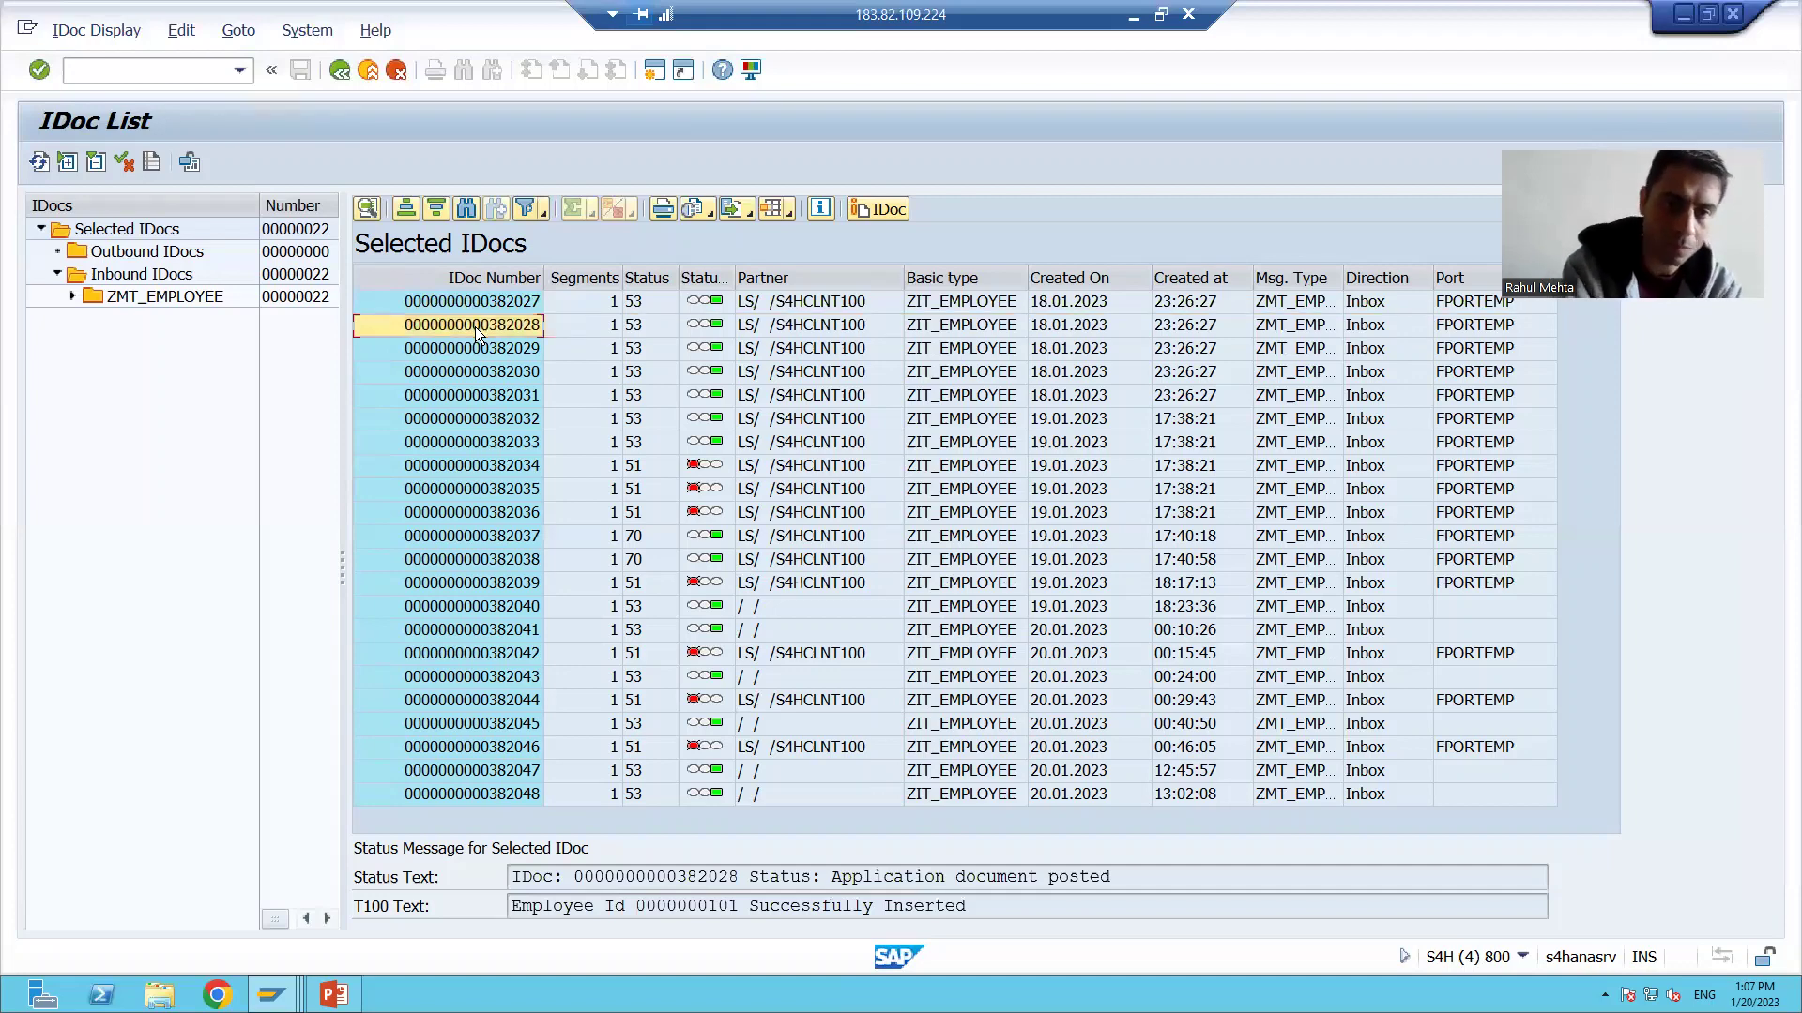
left_click(475, 326)
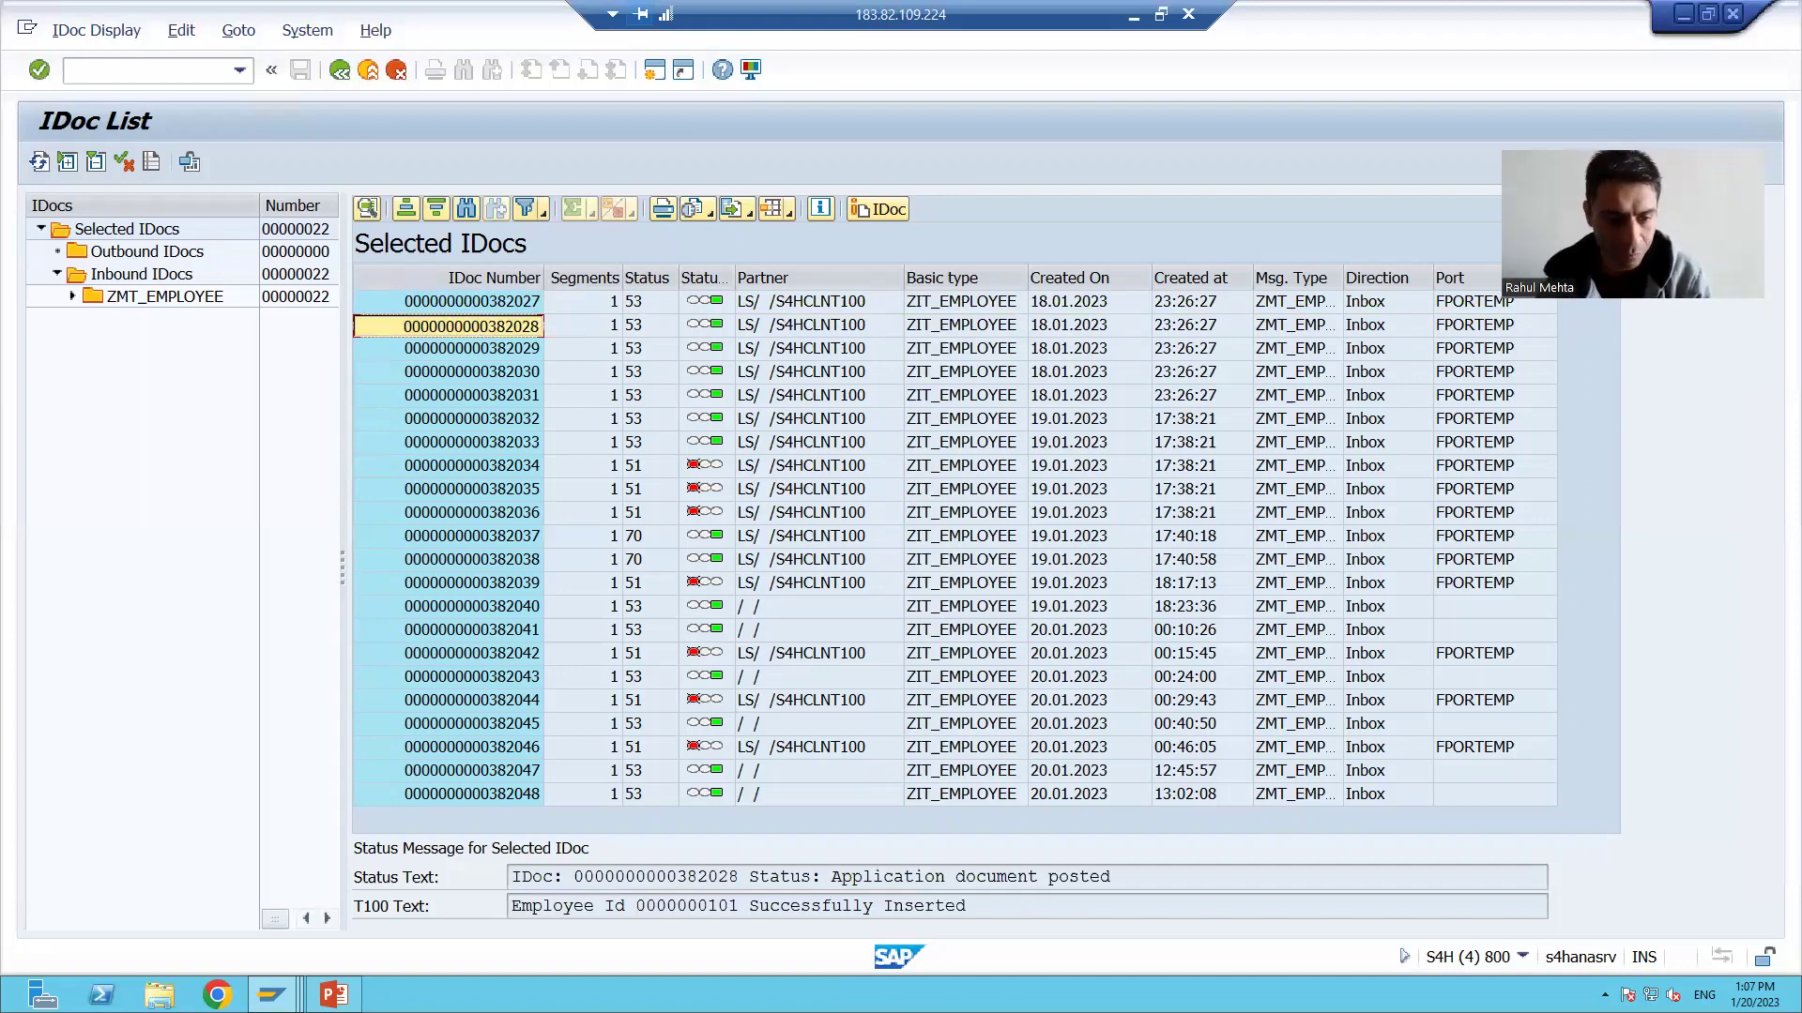
Switch to the IDoc test tool session, dismiss its open dialogs and restart transaction WE19
mouse_move(272, 993)
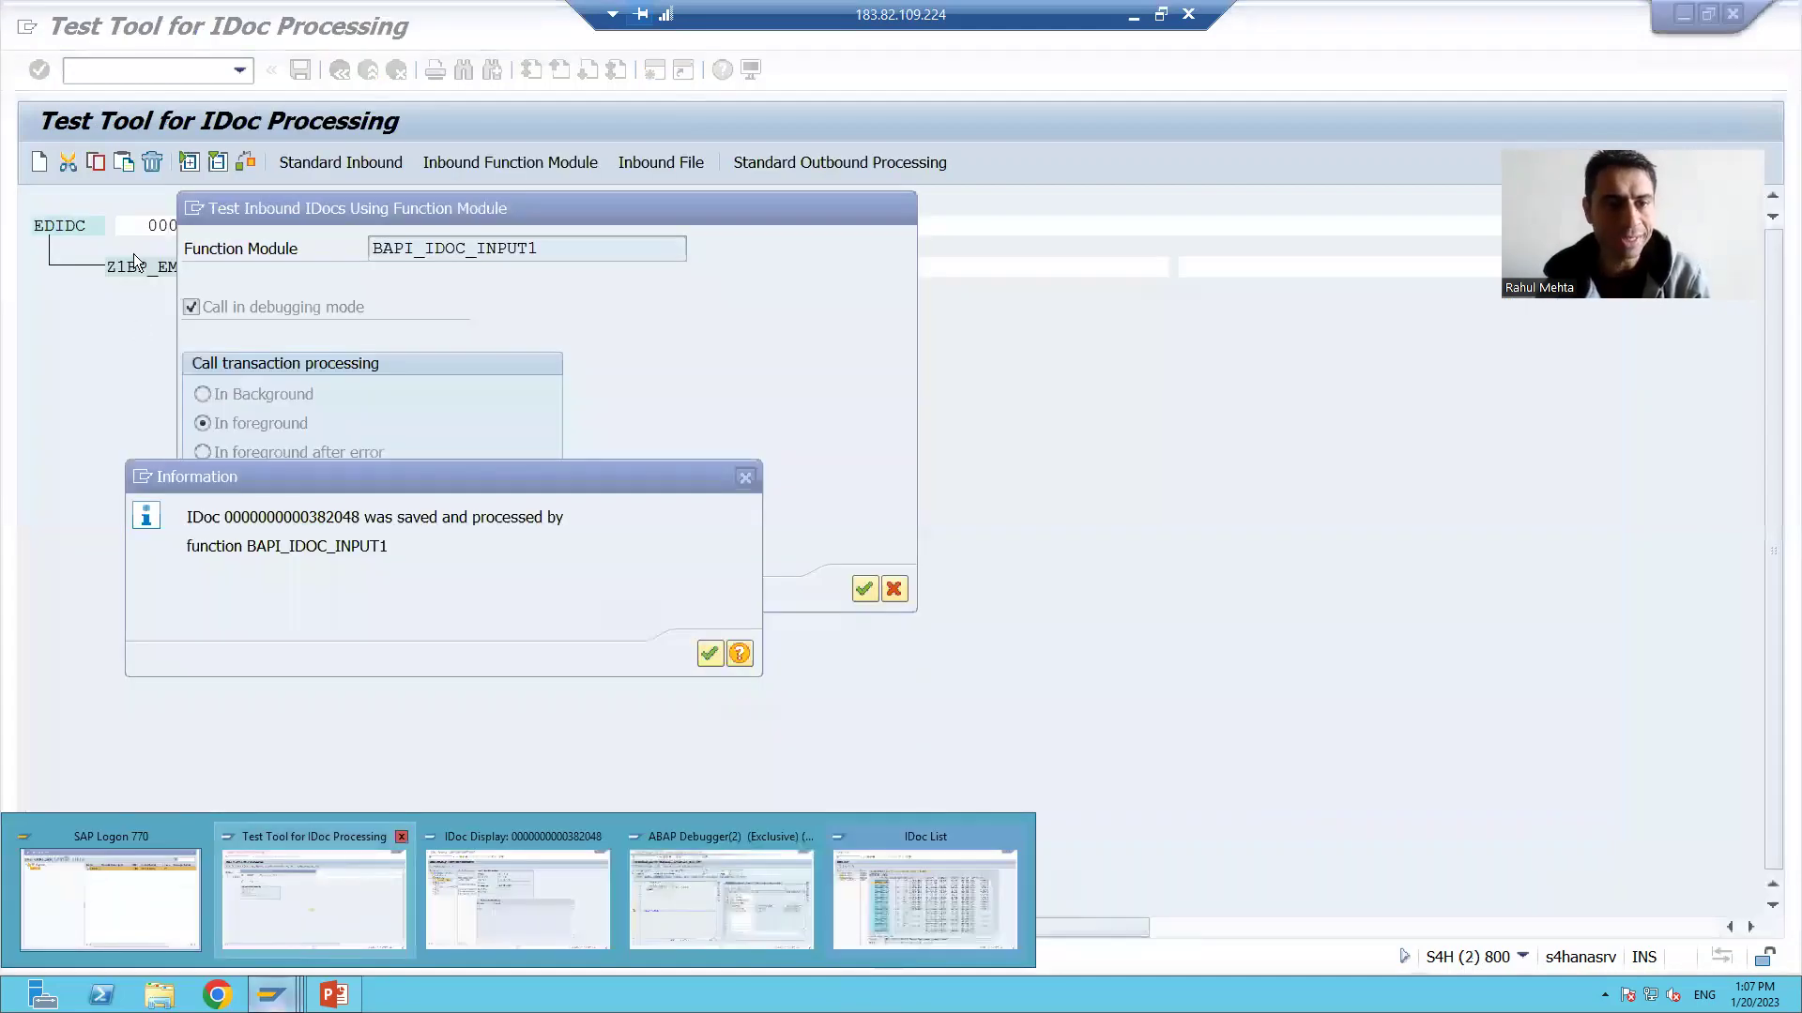
left_click(293, 908)
left_click(744, 479)
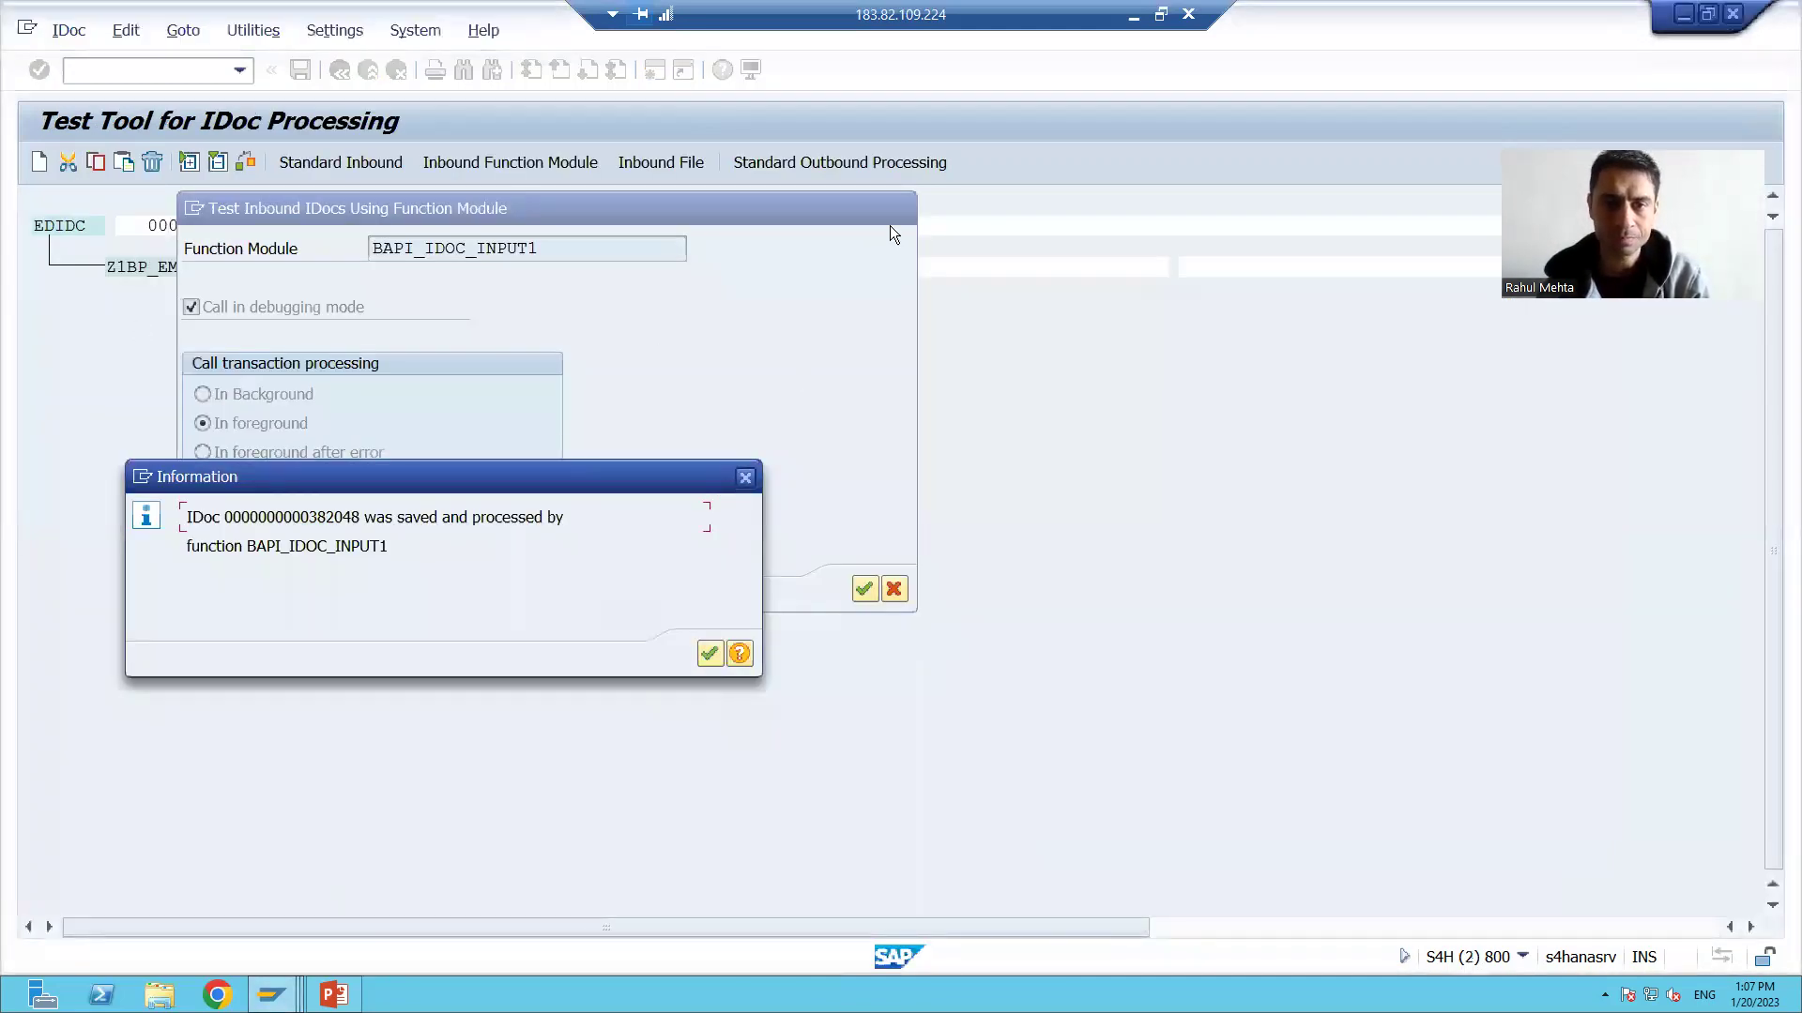
left_click(116, 72)
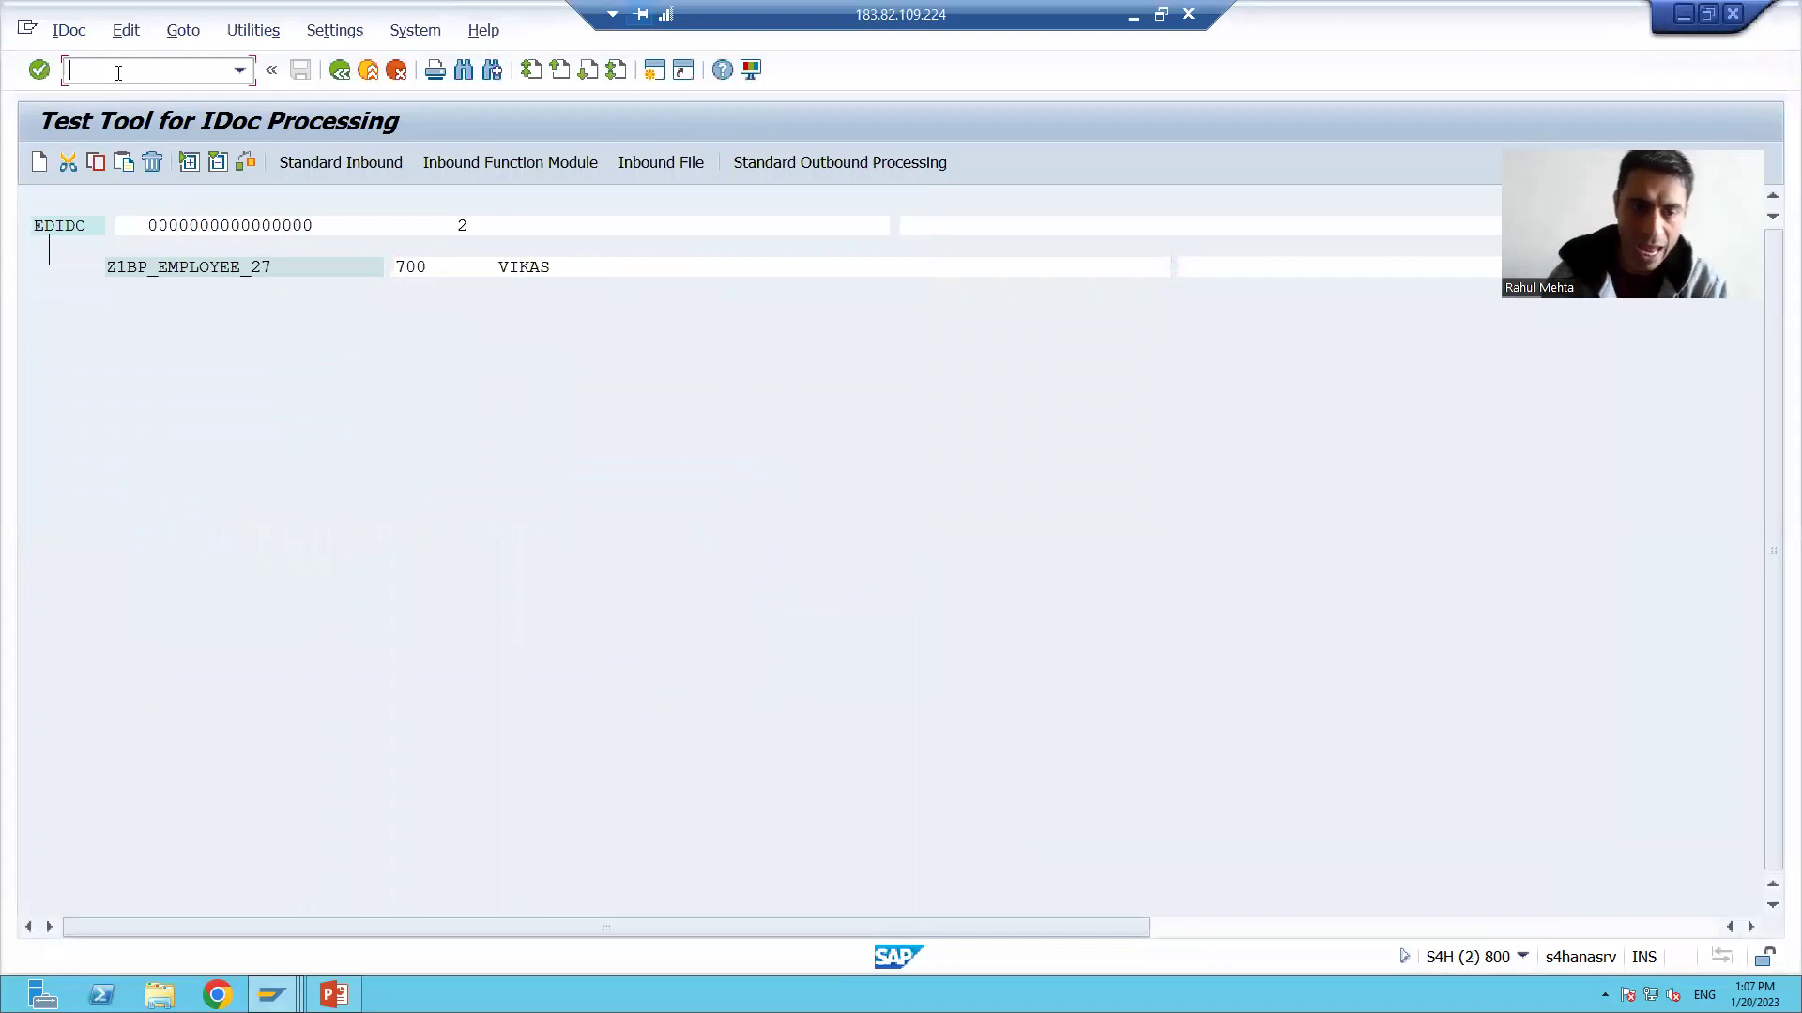
type("/nwe19")
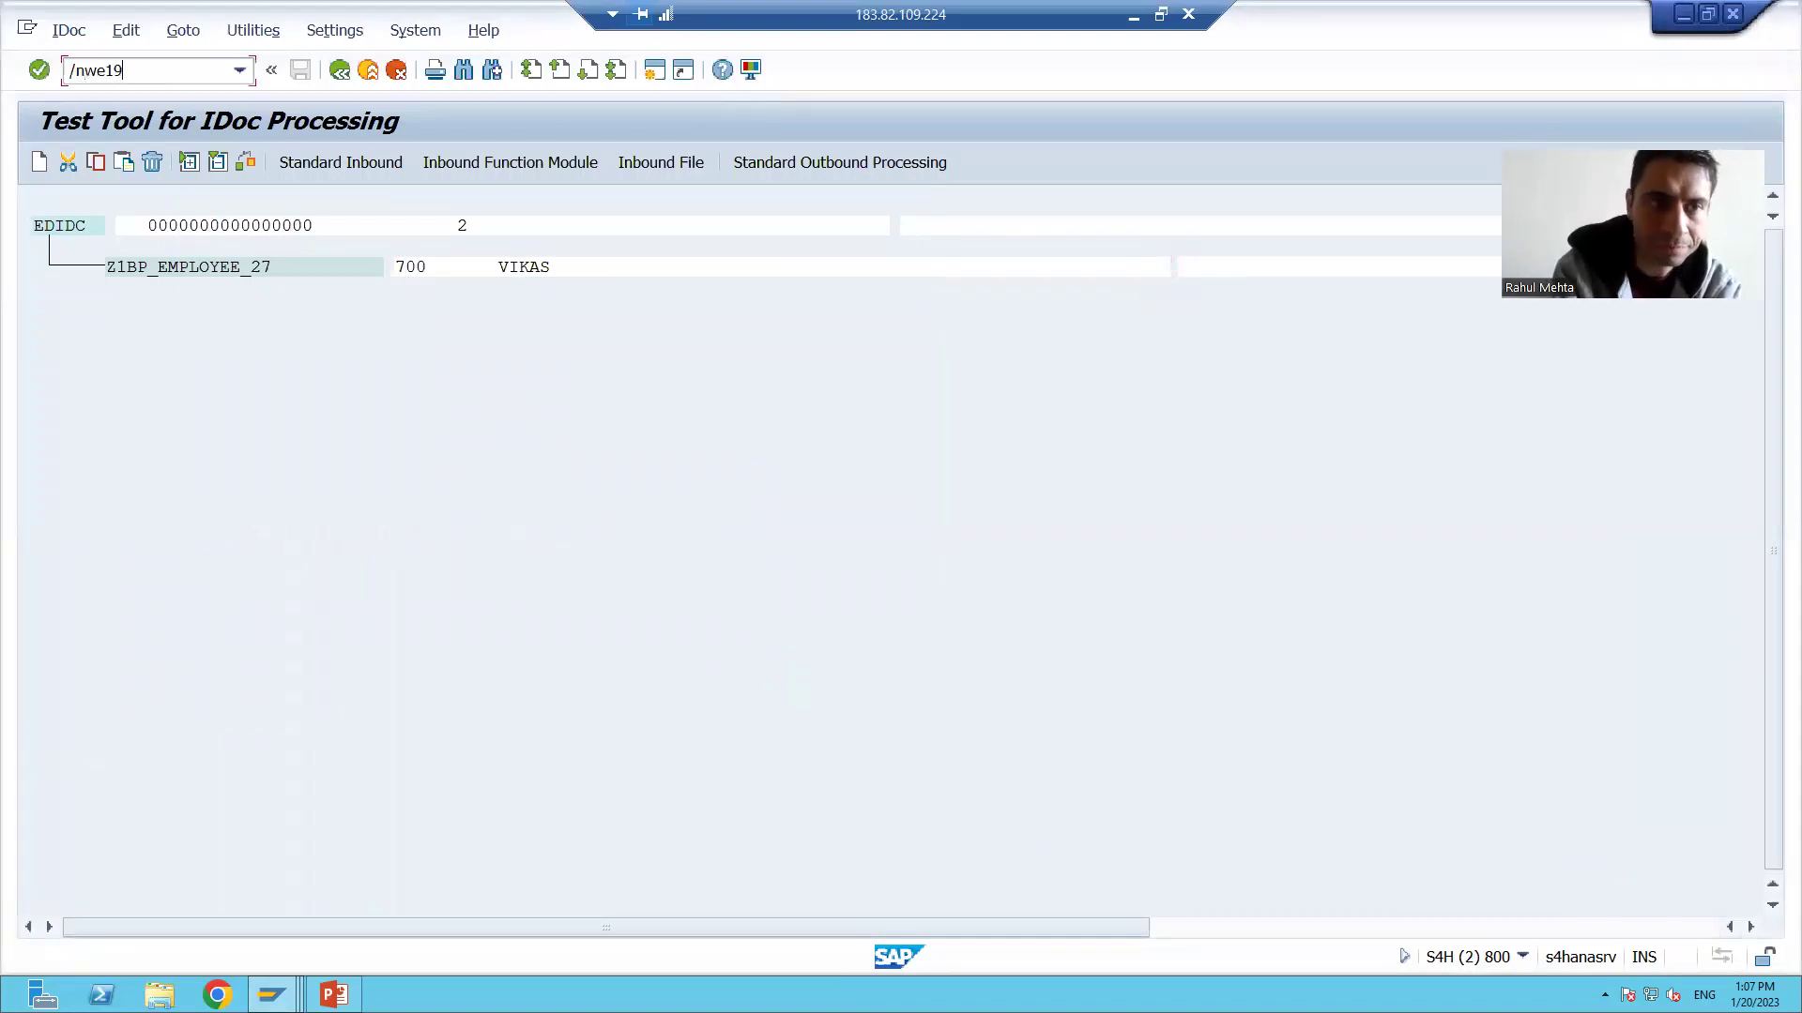
key("Return")
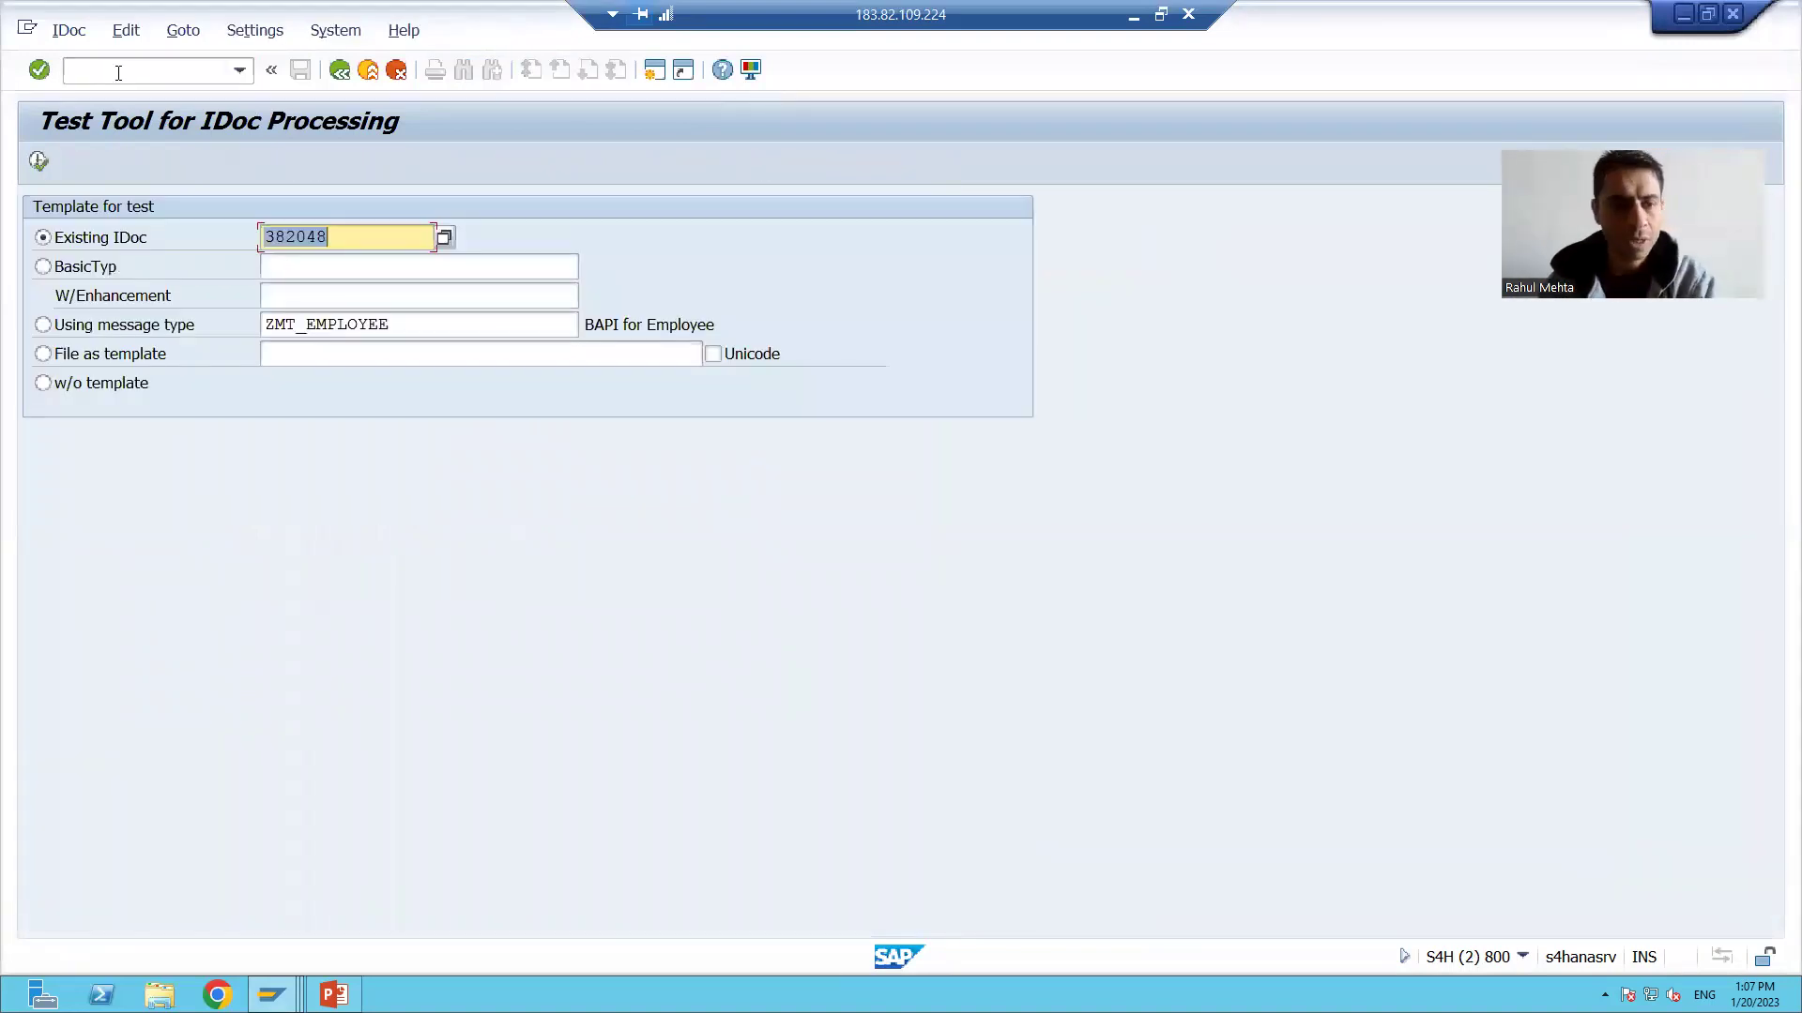
key("ctrl+v")
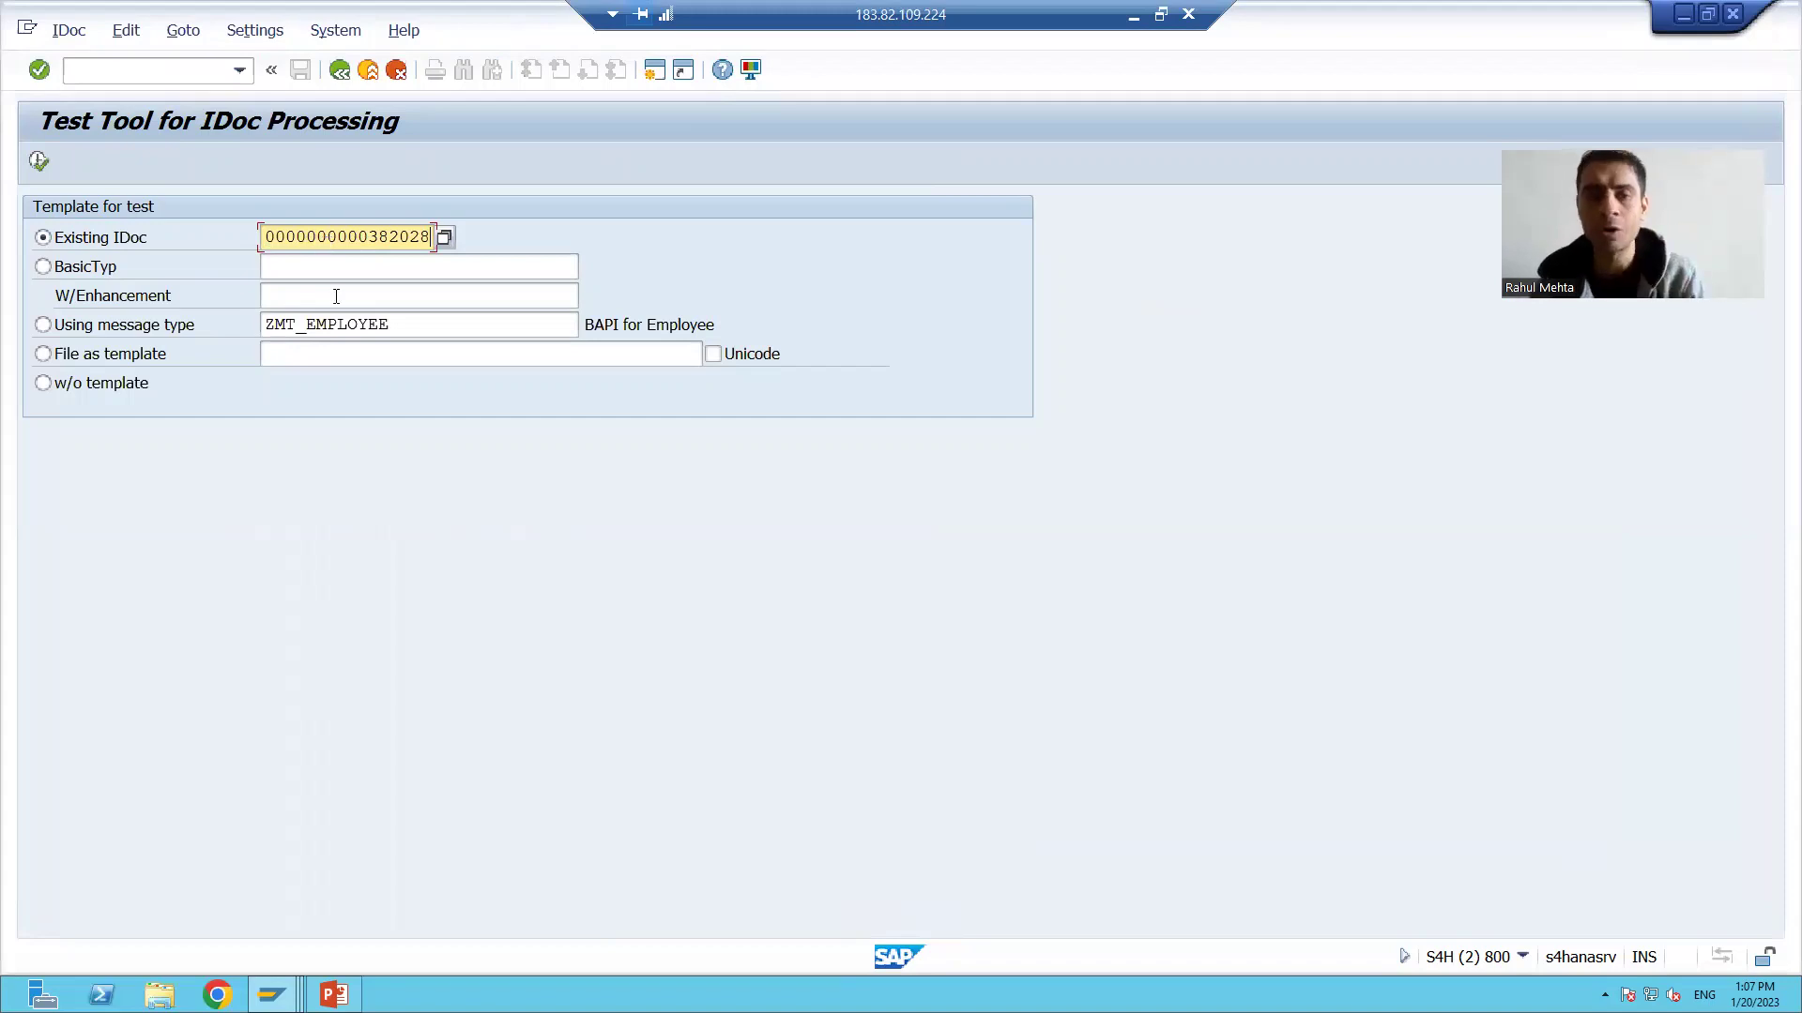
left_click(413, 329)
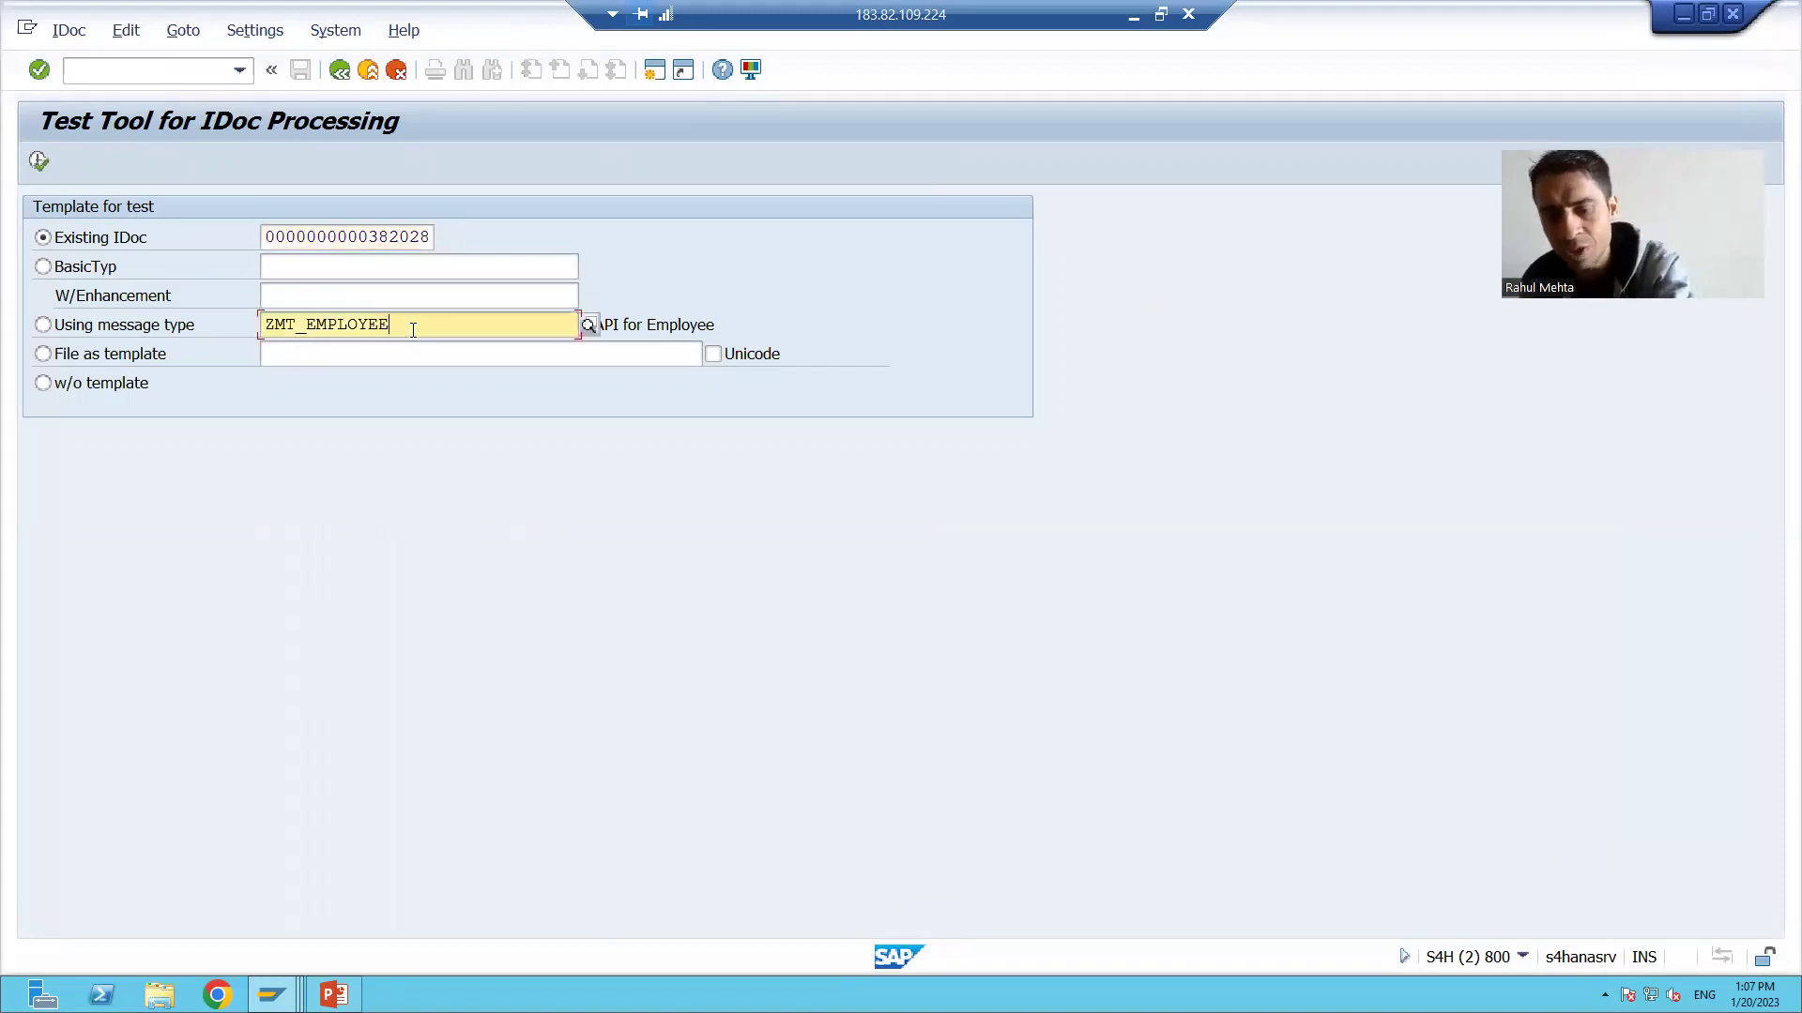
key("BackSpace")
key("BackSpace")
key("BackSpace")
key("BackSpace")
key("BackSpace")
key("BackSpace")
key("BackSpace")
key("BackSpace")
key("BackSpace")
key("BackSpace")
key("BackSpace")
key("BackSpace")
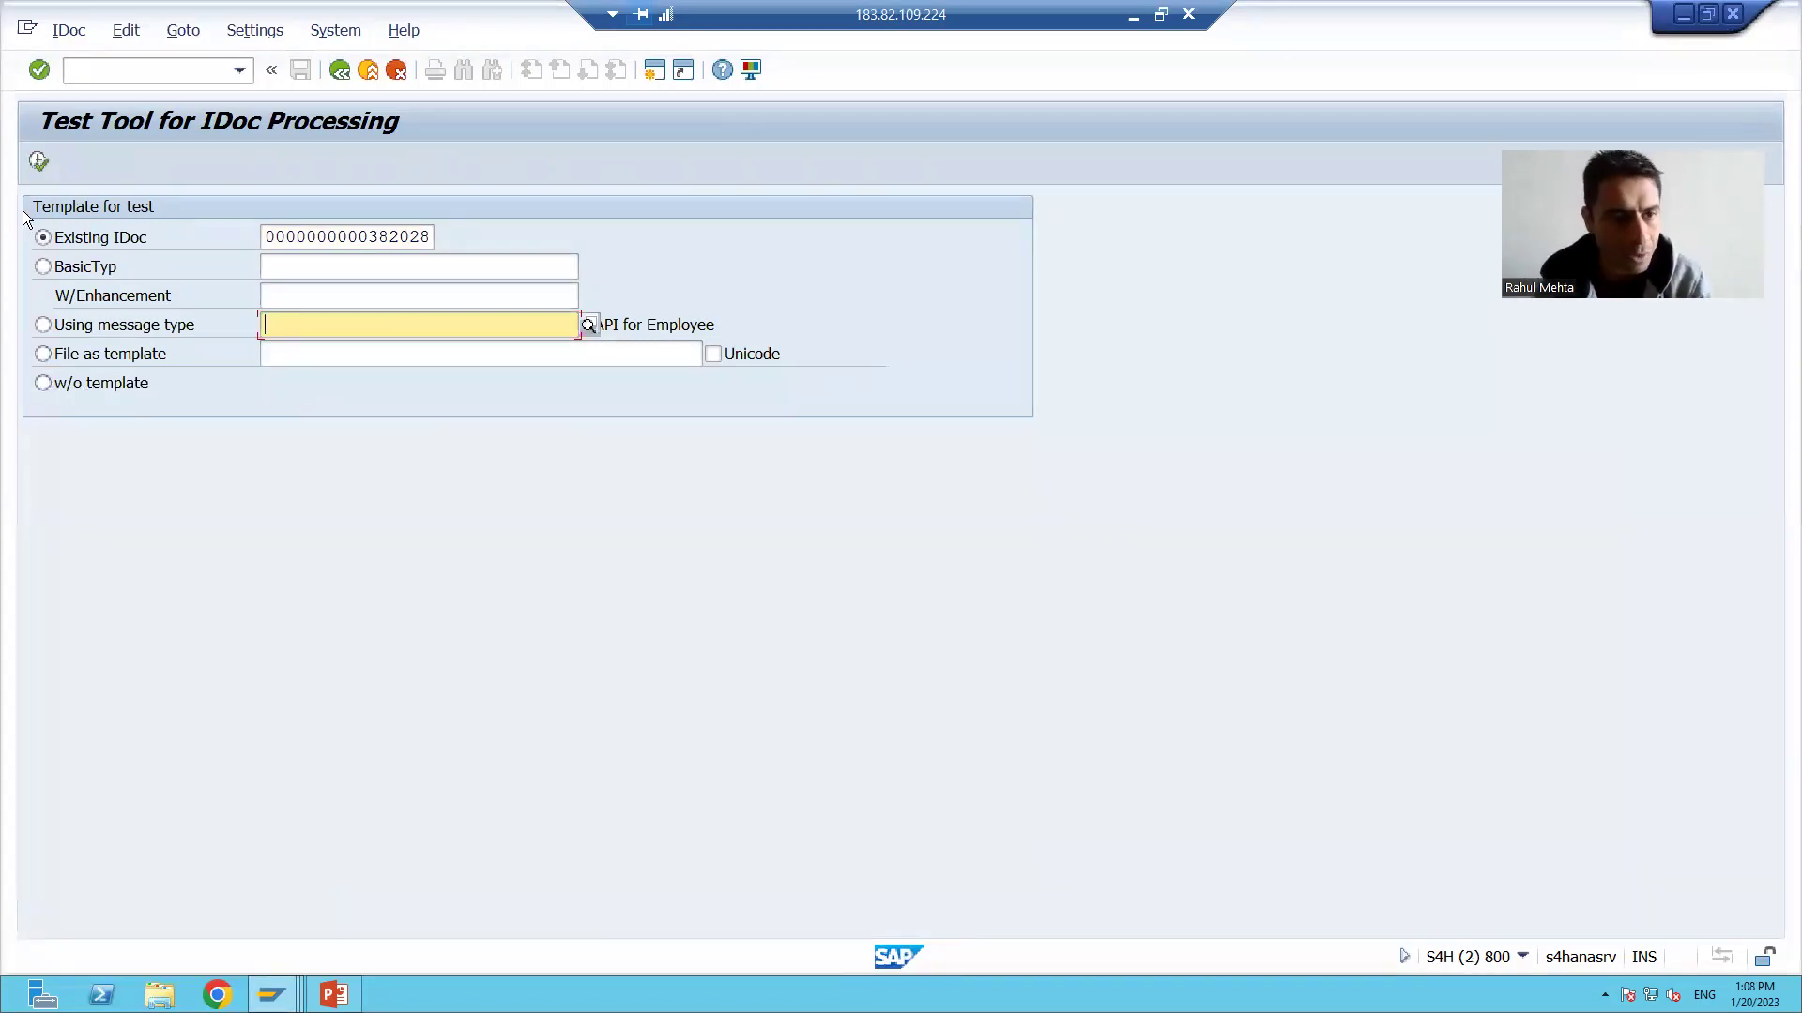
left_click(39, 165)
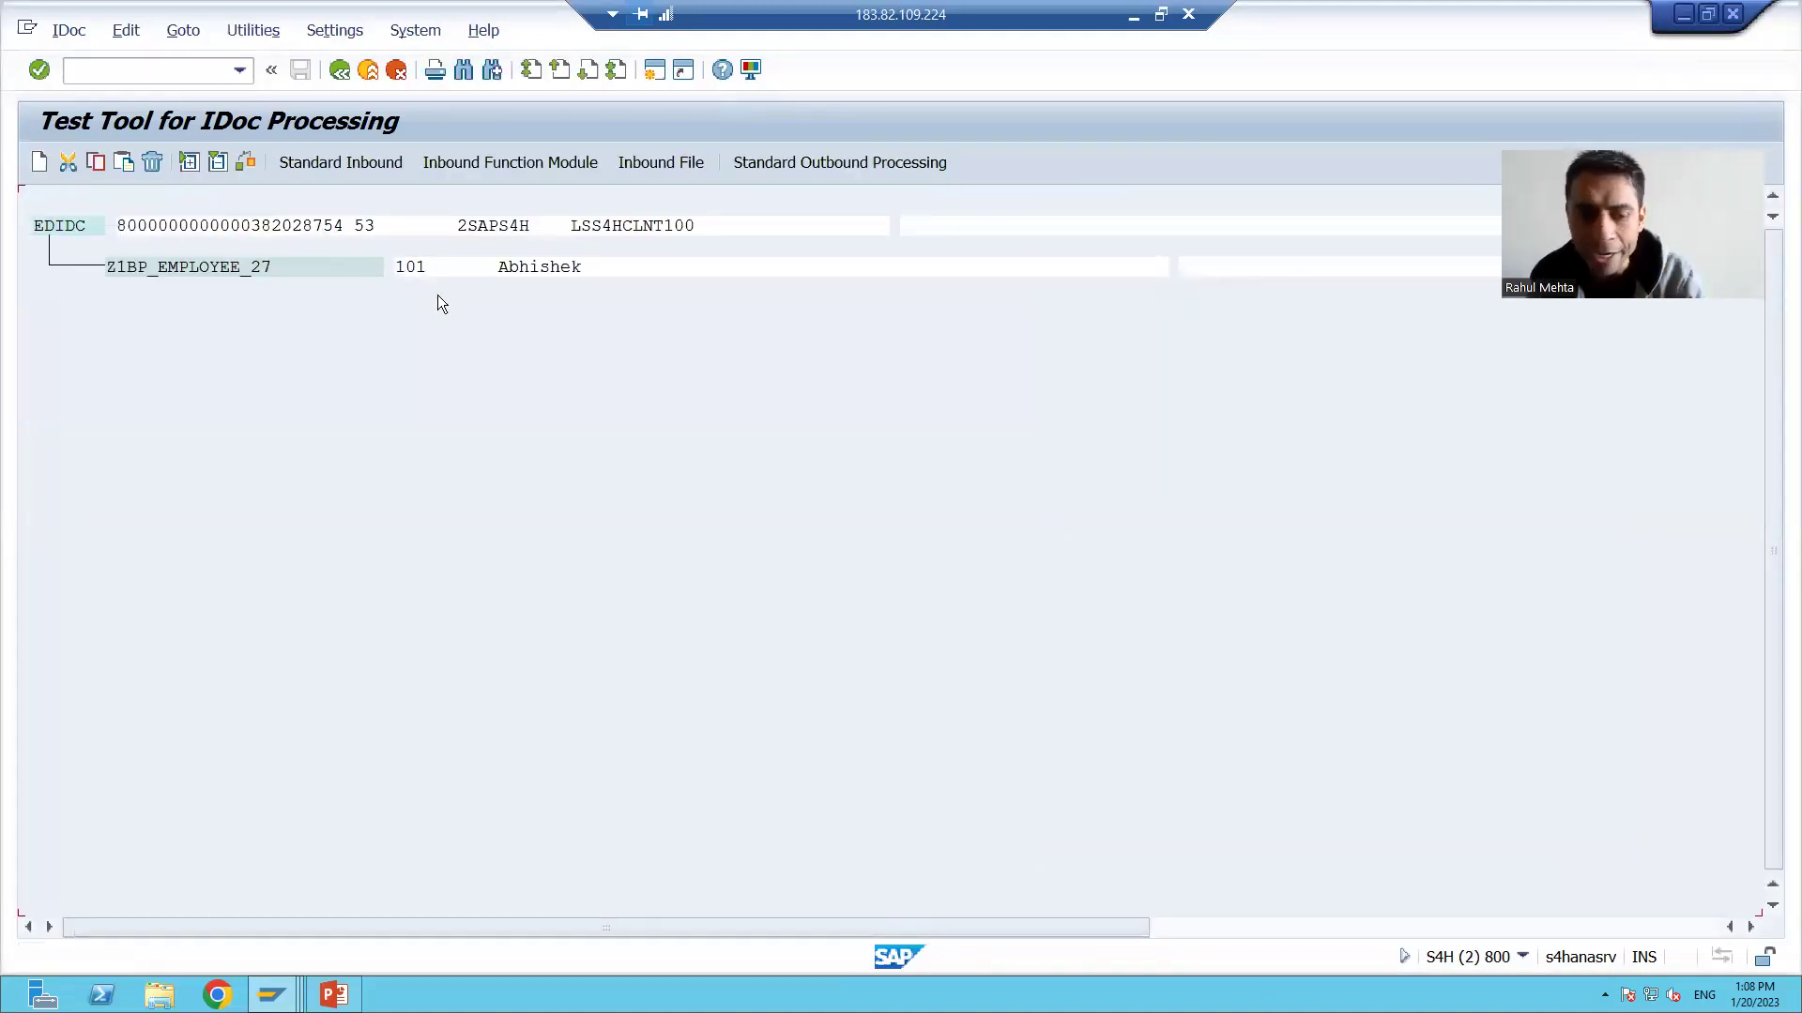
key("alt+Tab")
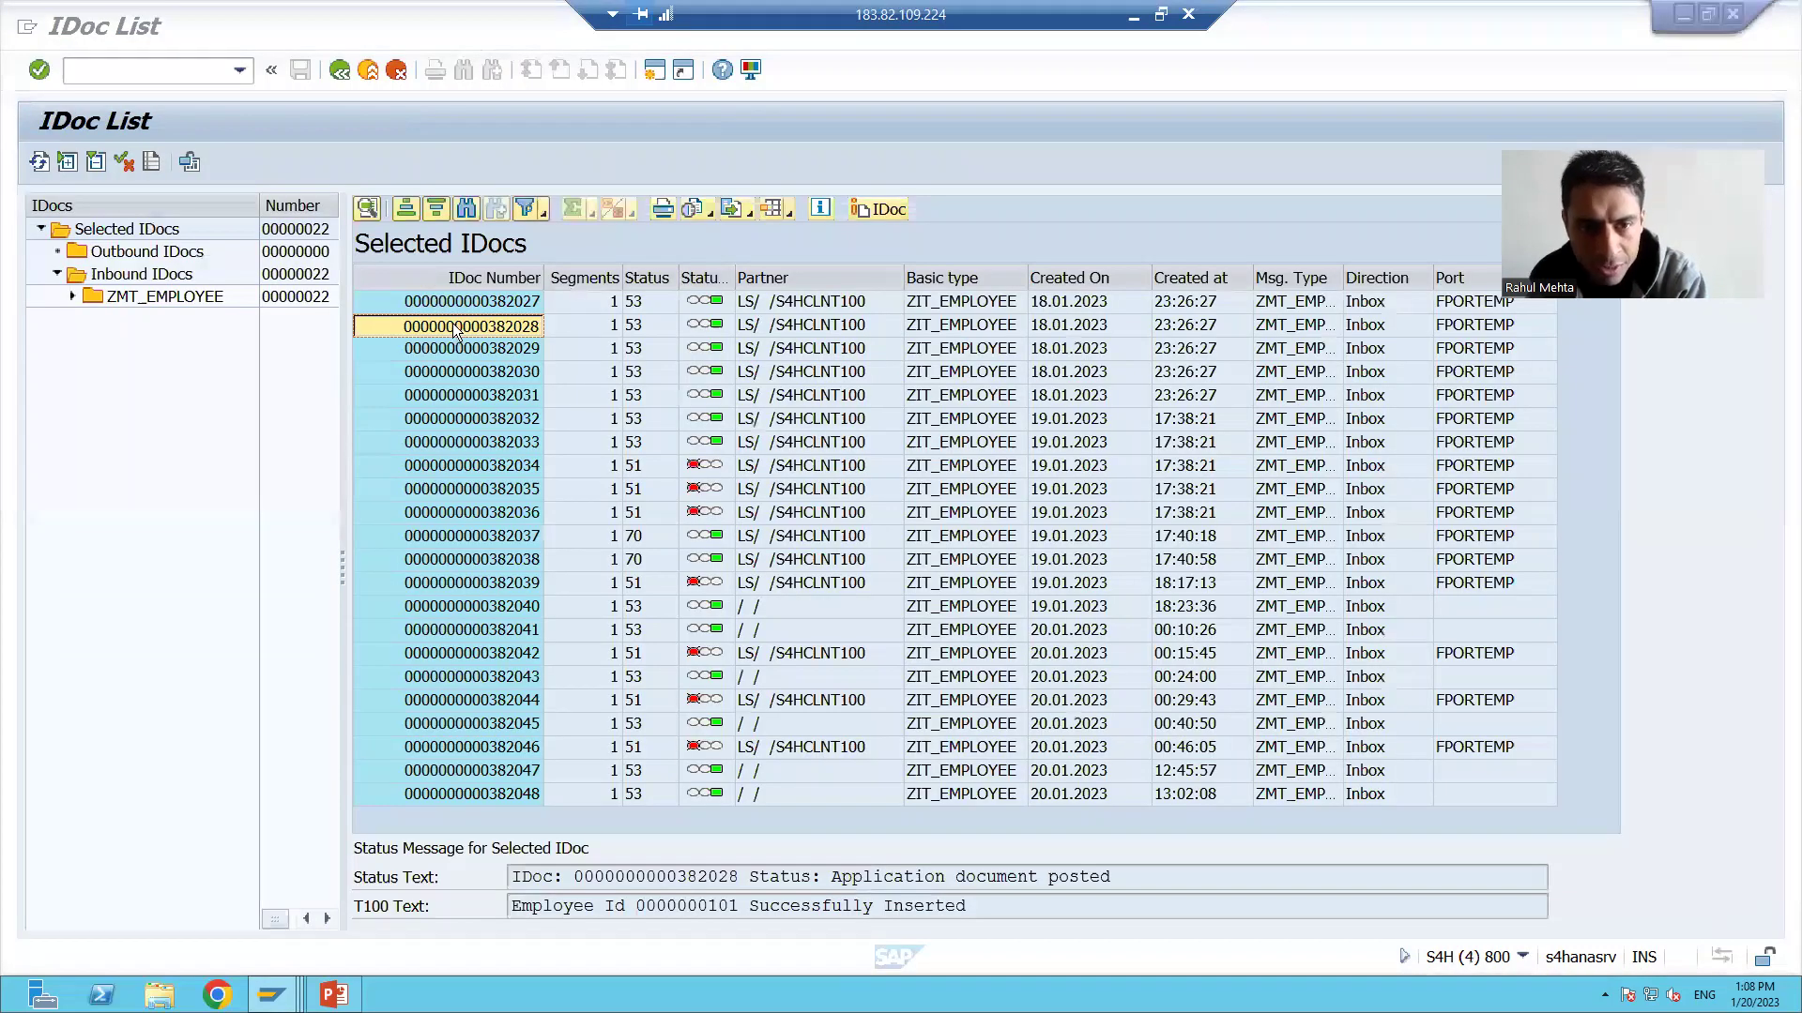
double_click(454, 327)
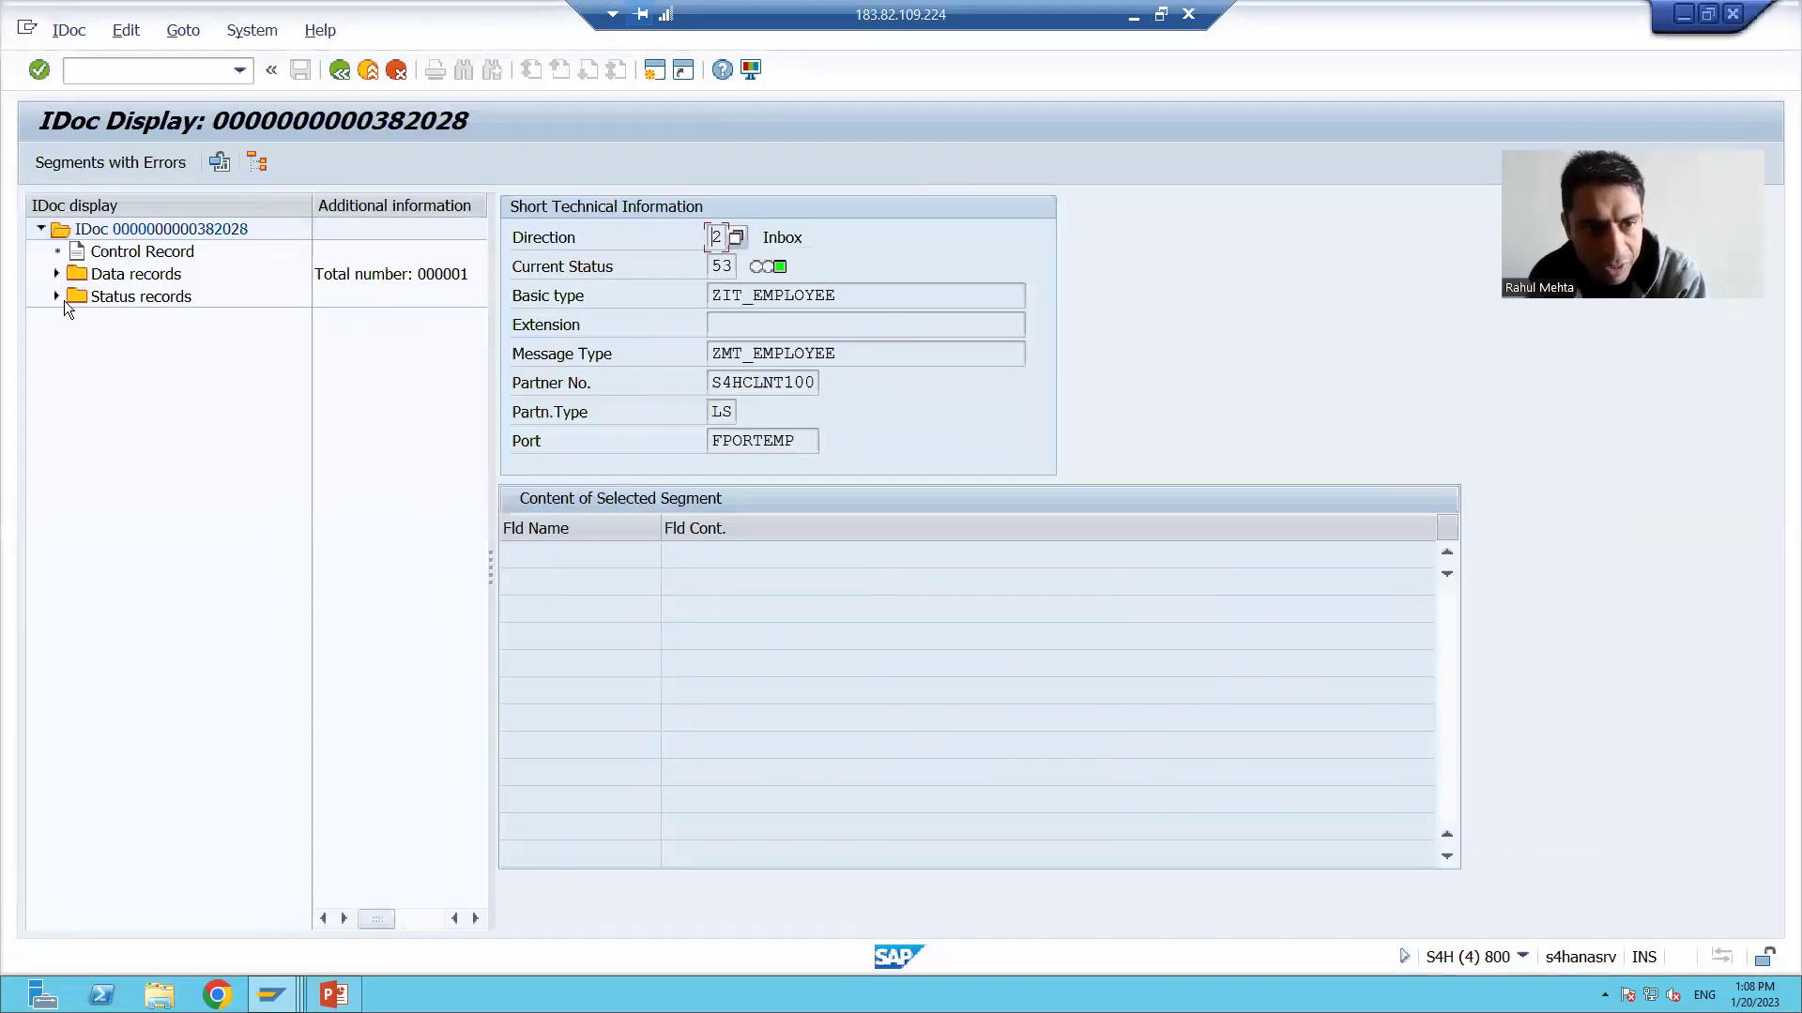
left_click(56, 274)
double_click(165, 302)
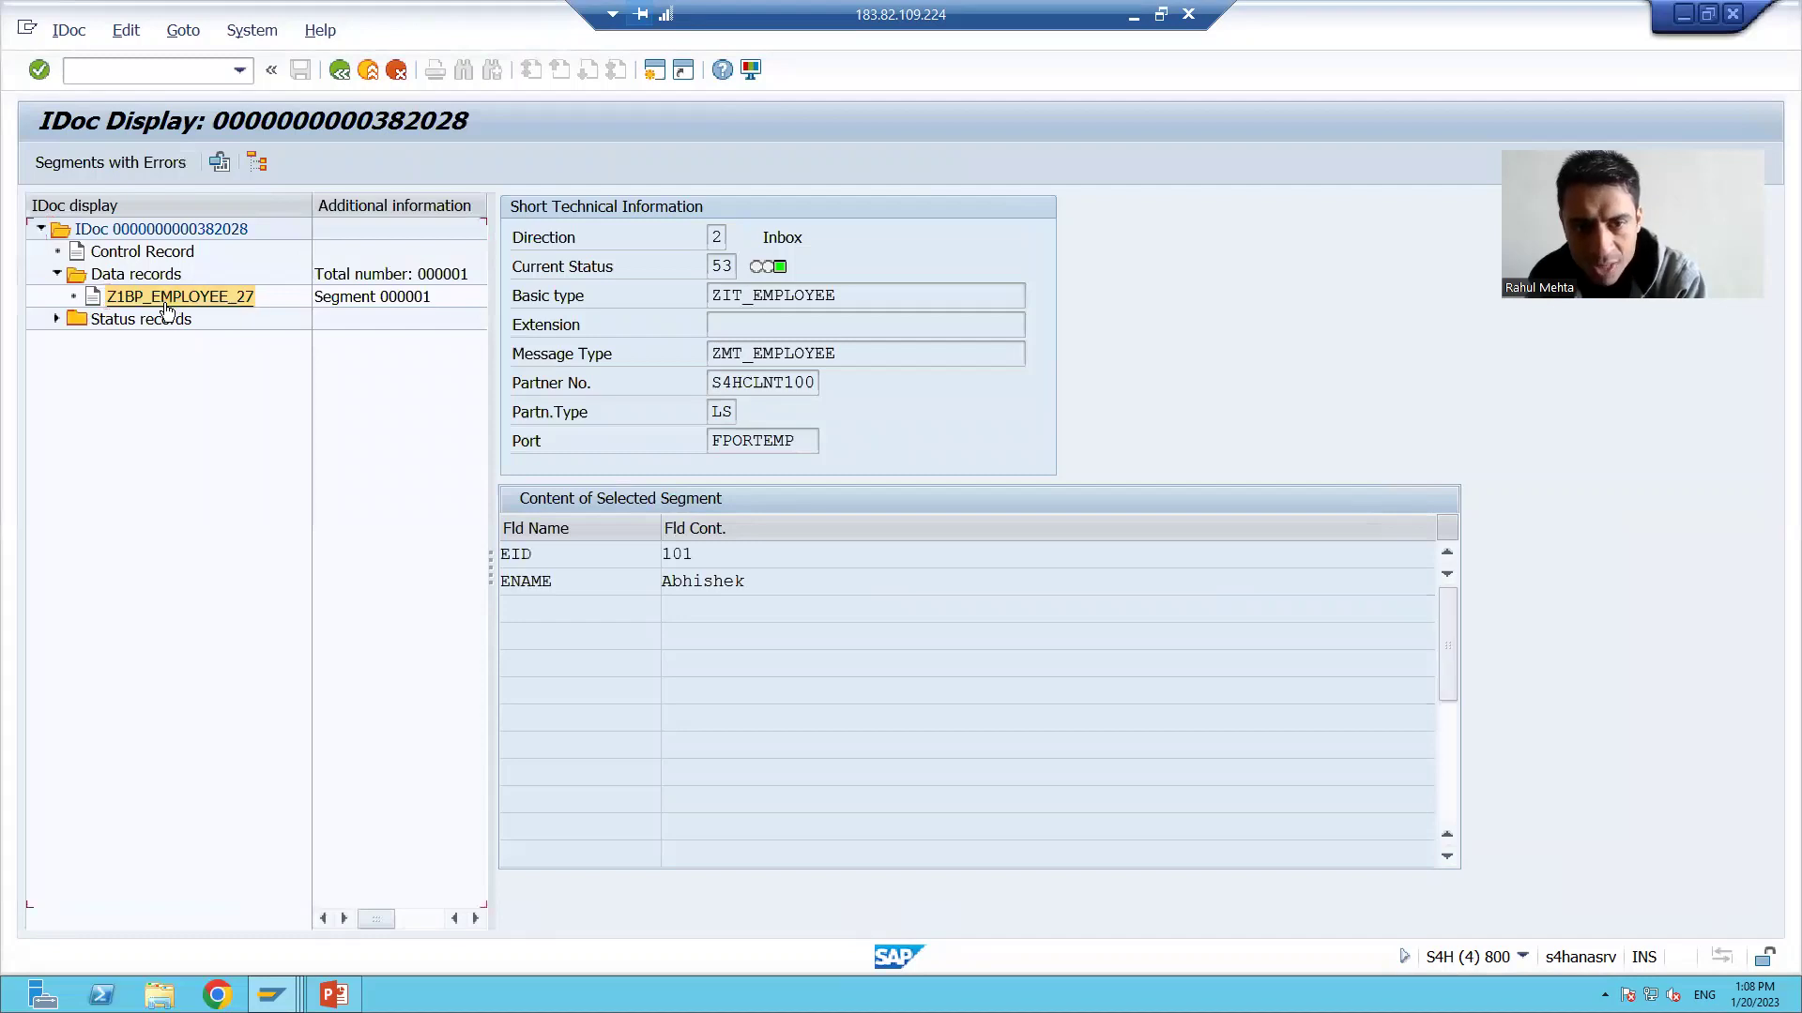
left_click(710, 561)
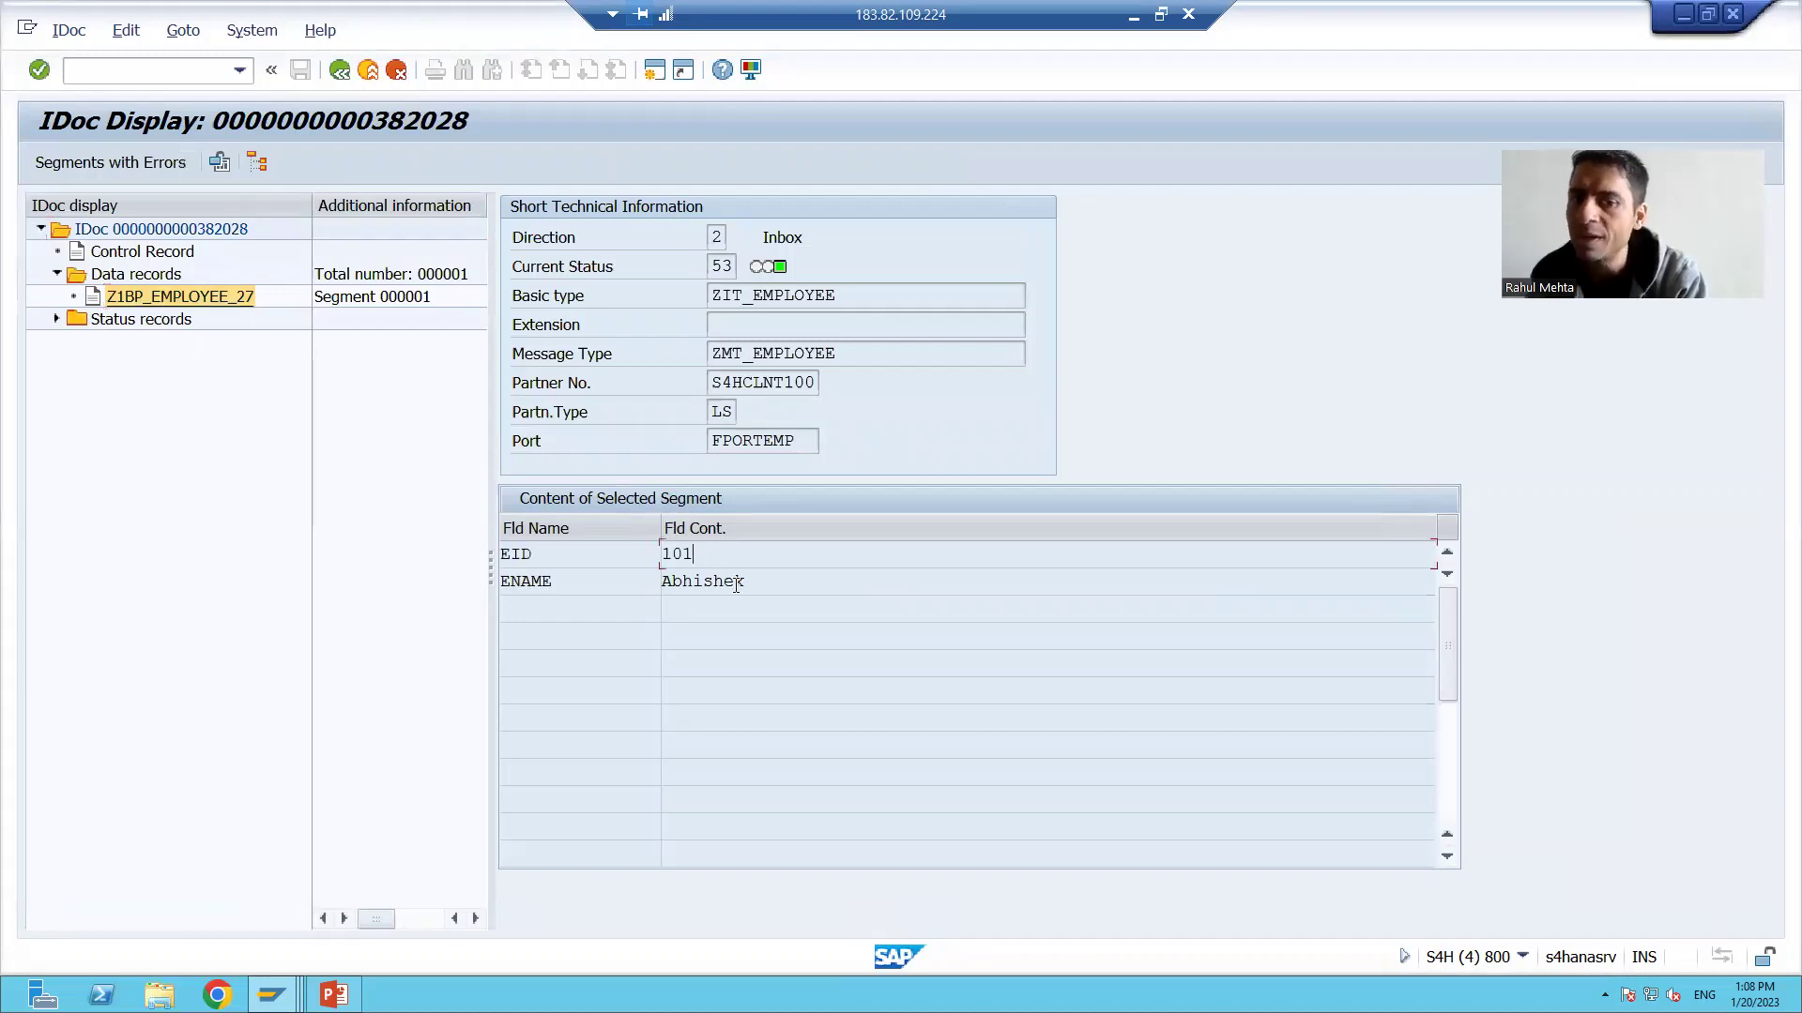
key("alt+Tab")
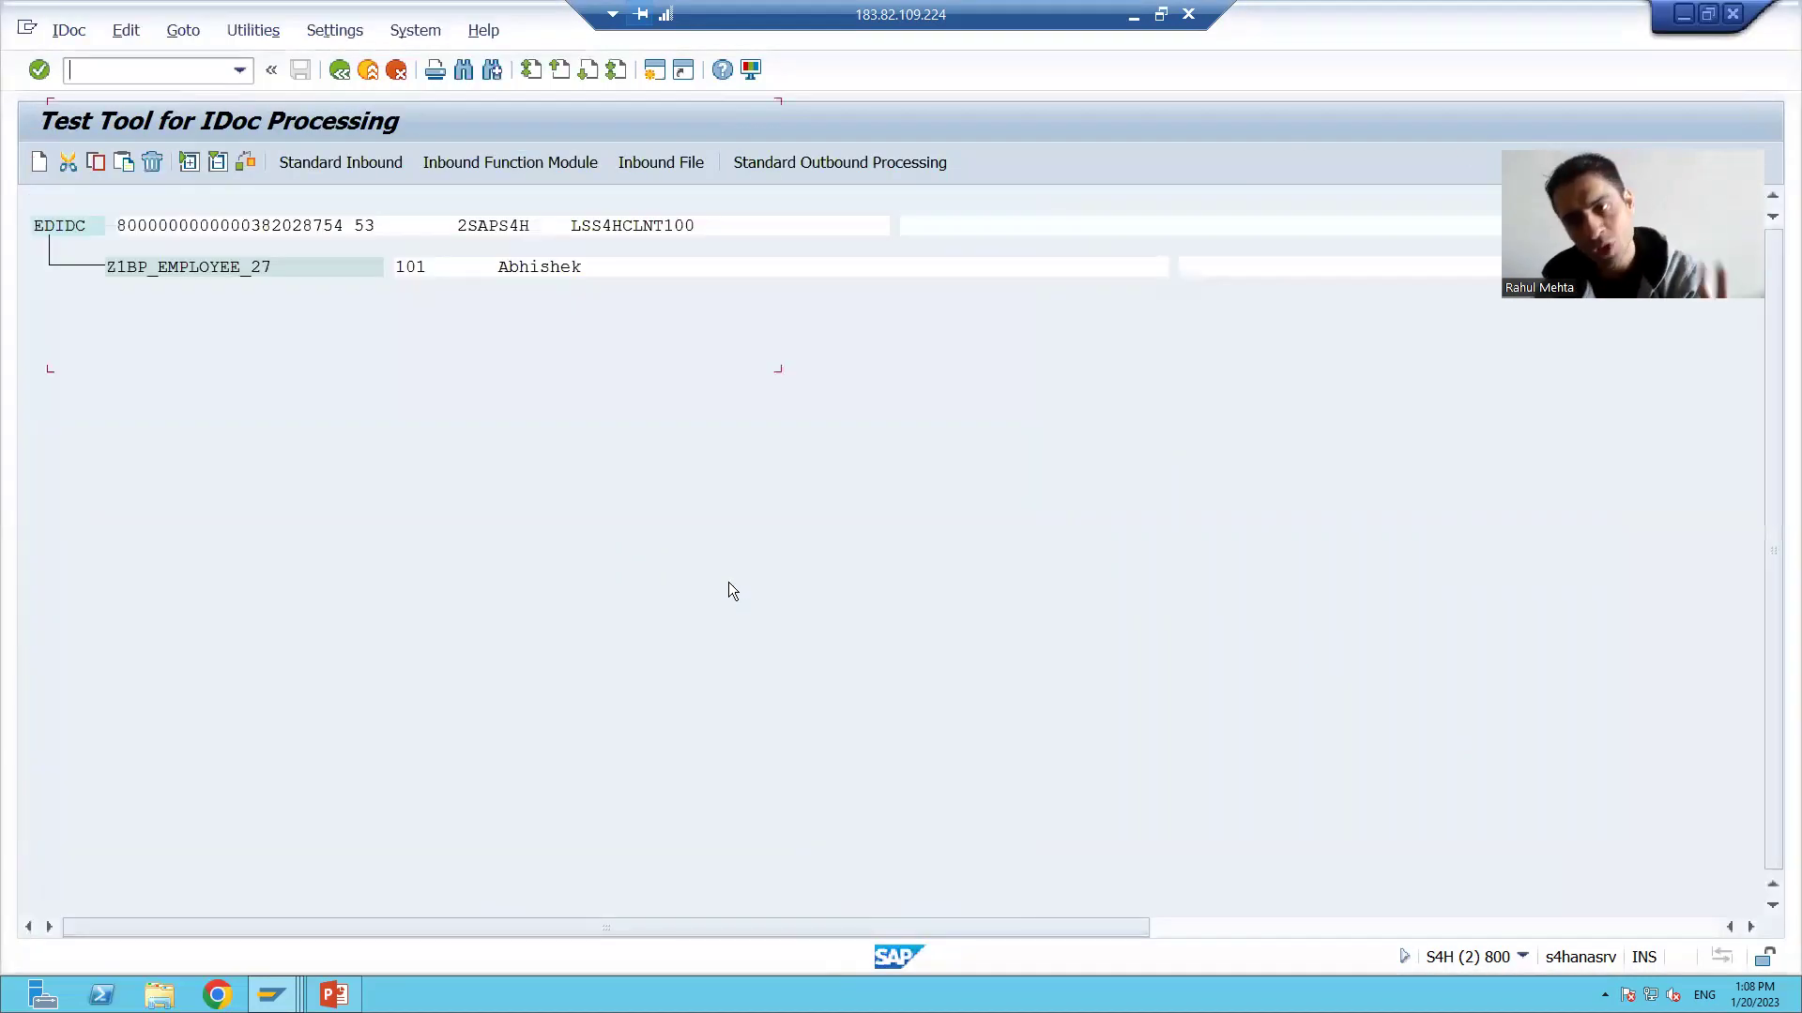
Run the inbound function module test with BAPI_IDOC_INPUT1, called in debugging mode and processed in foreground
left_click(484, 166)
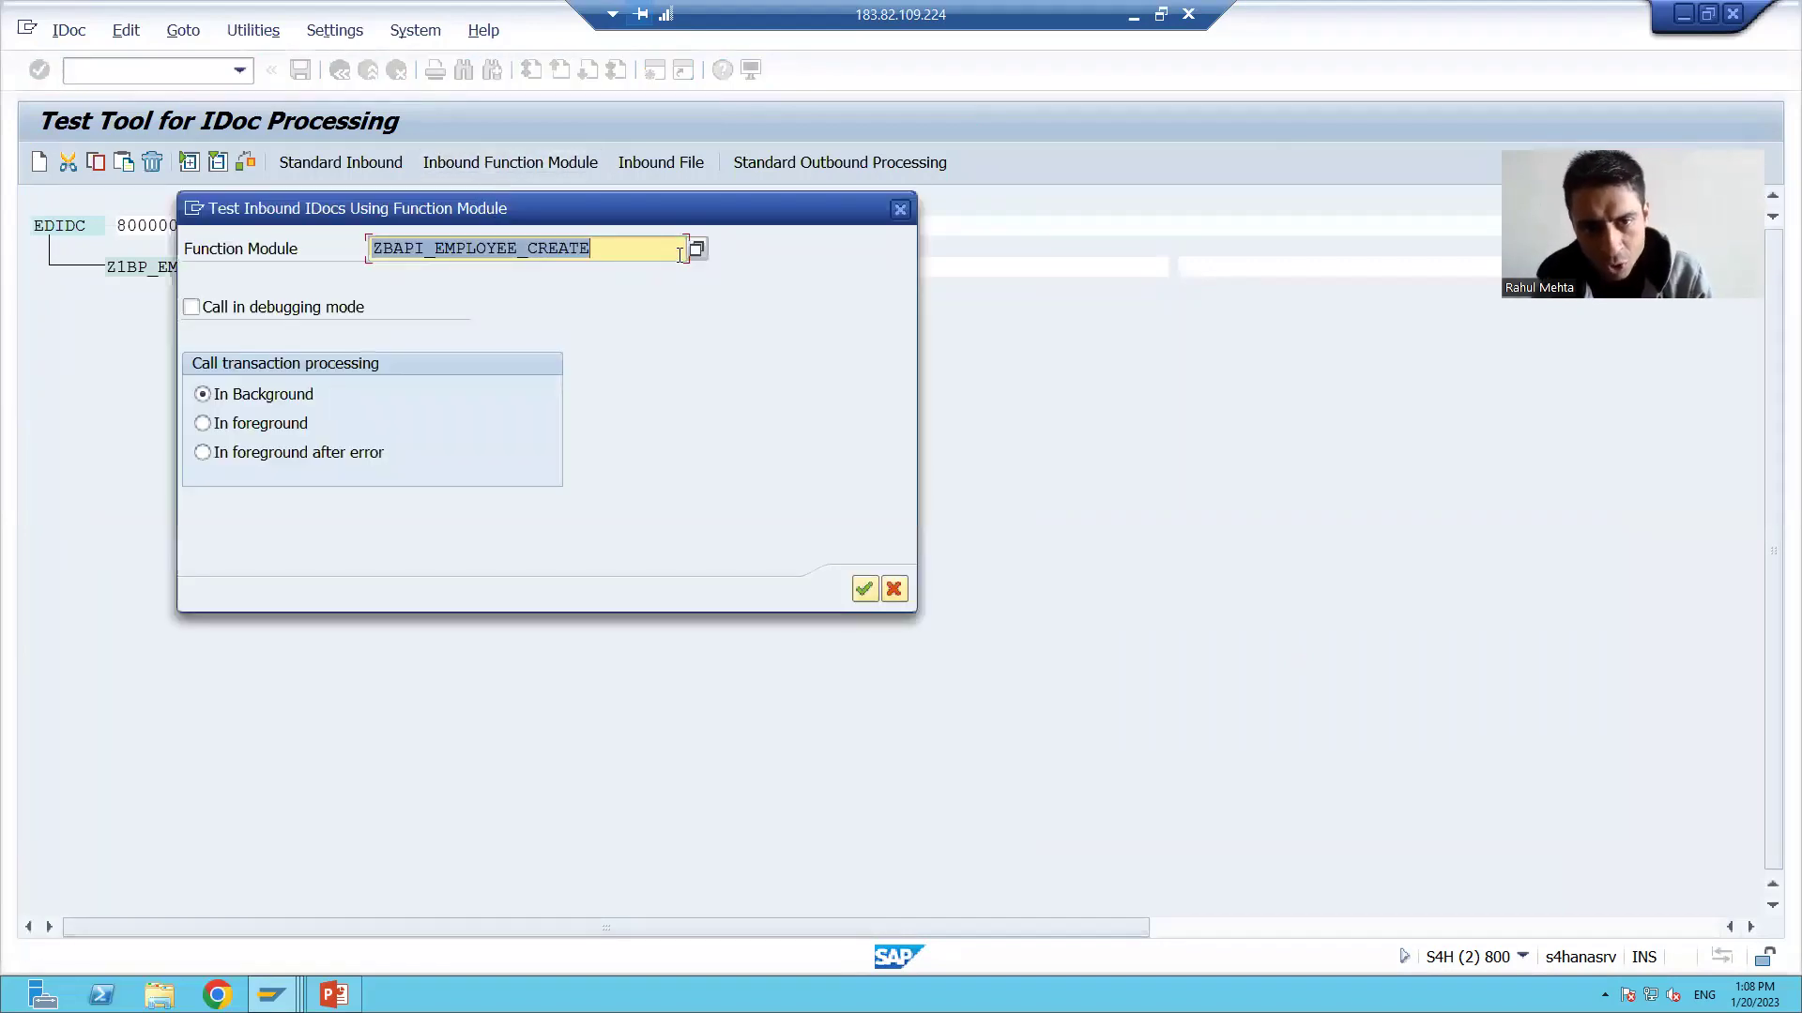
key("BackSpace")
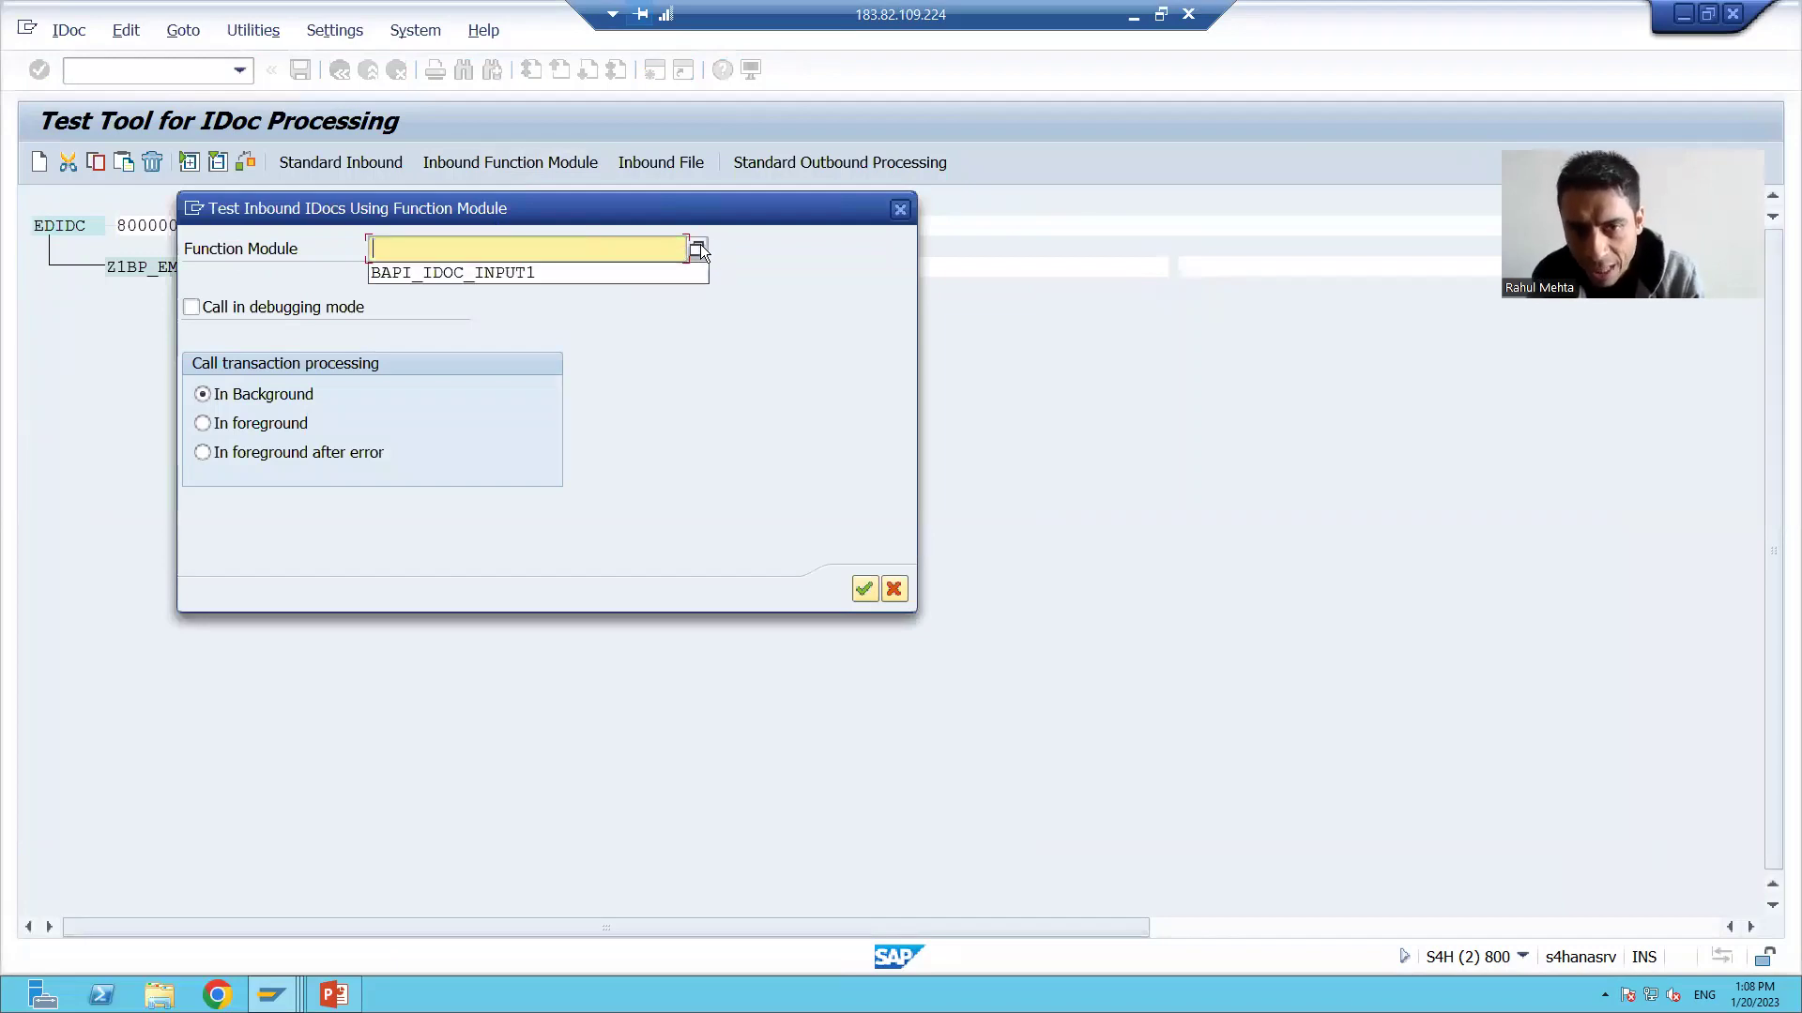
left_click(700, 246)
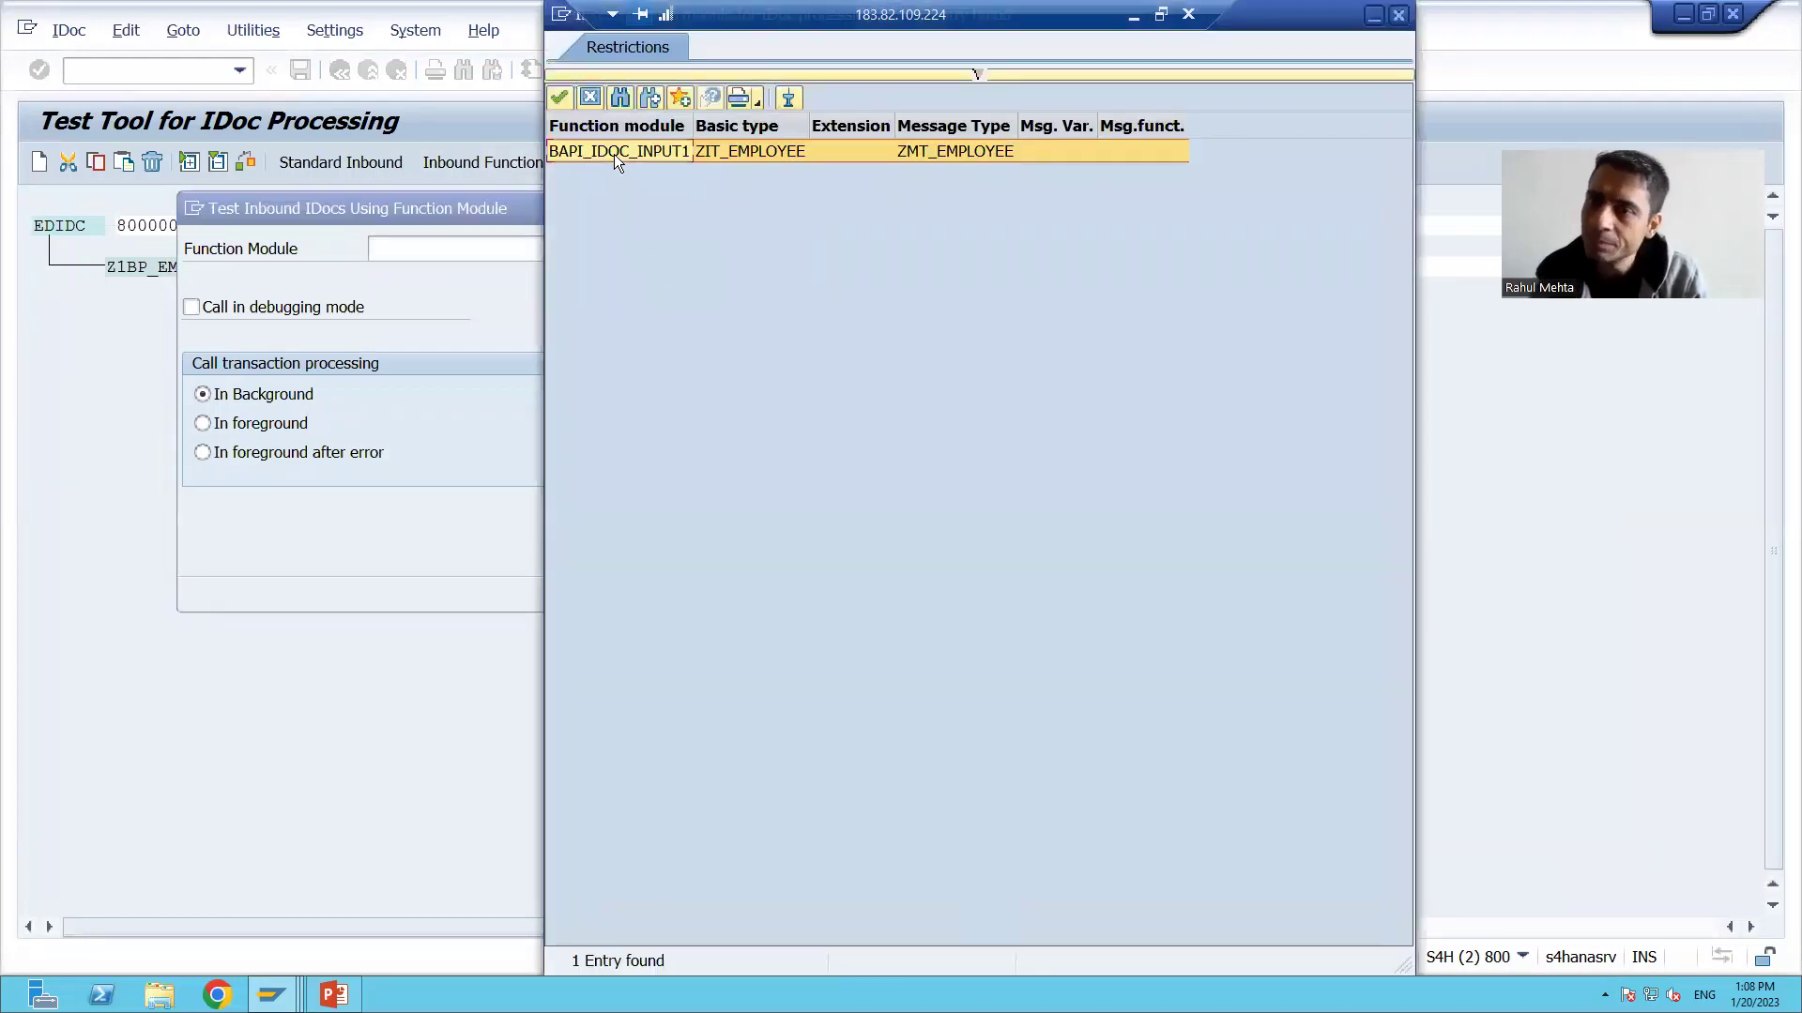
double_click(614, 154)
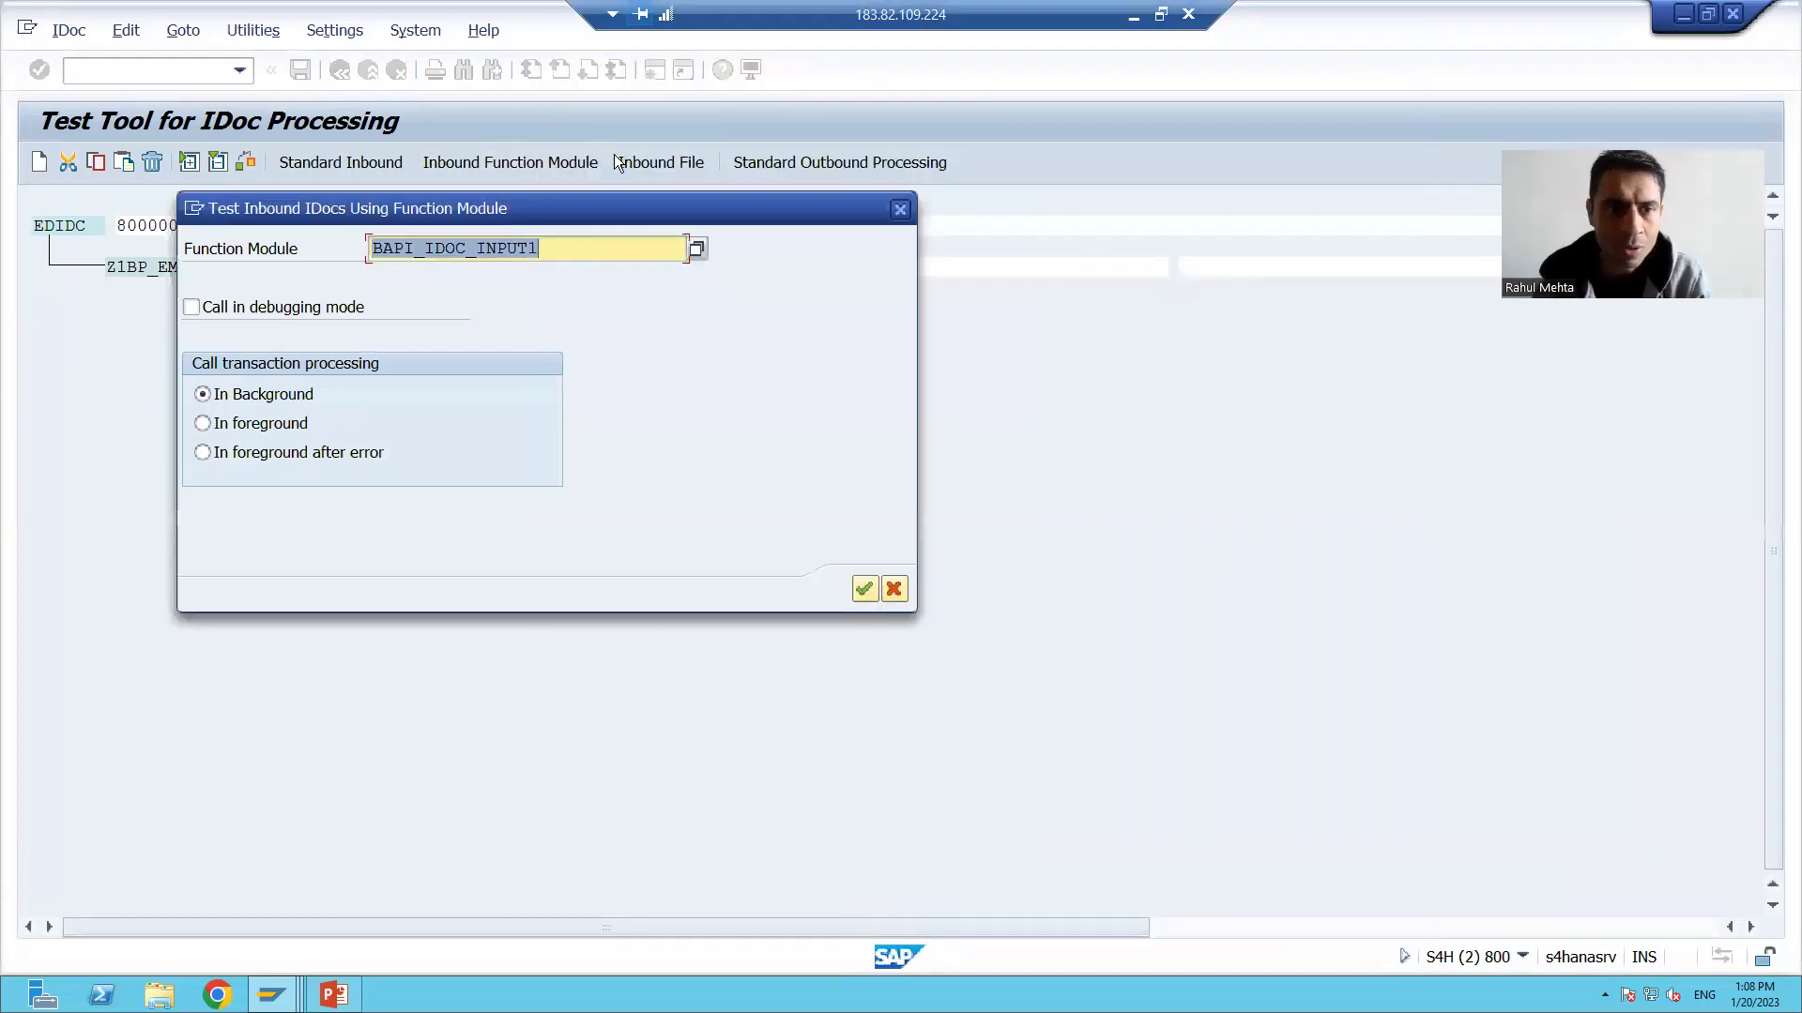
left_click(191, 307)
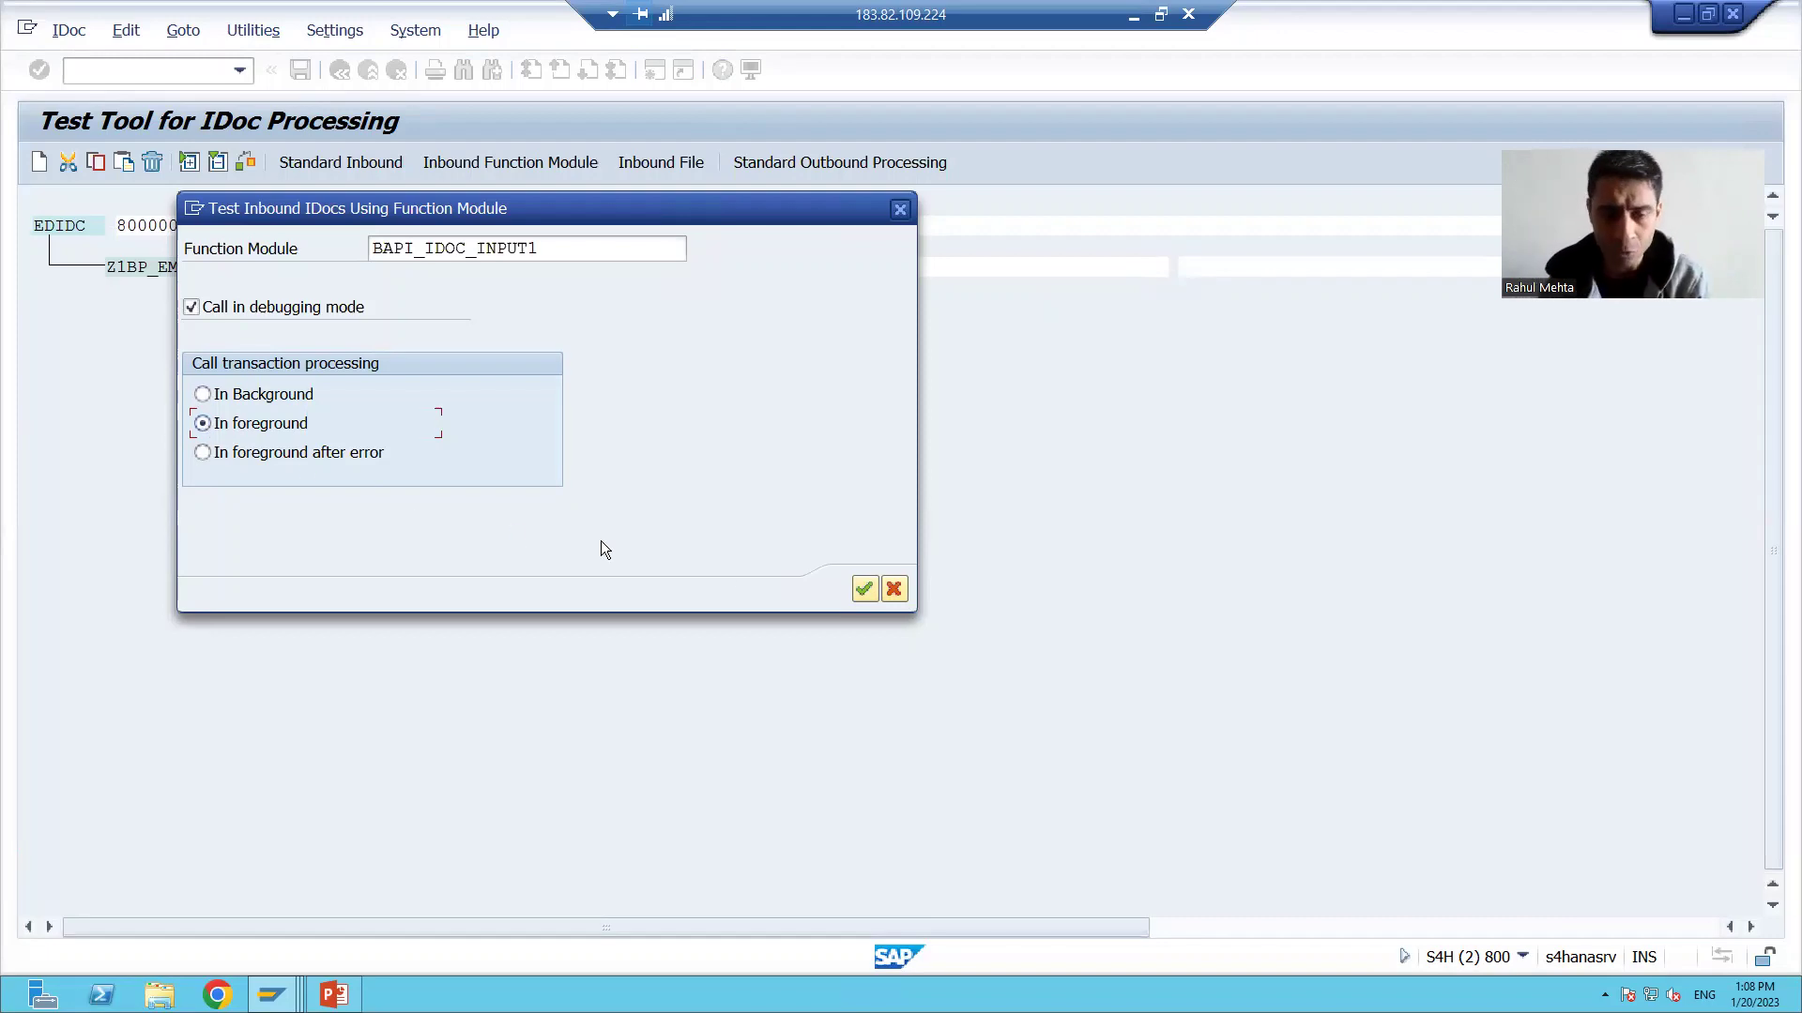
left_click(865, 593)
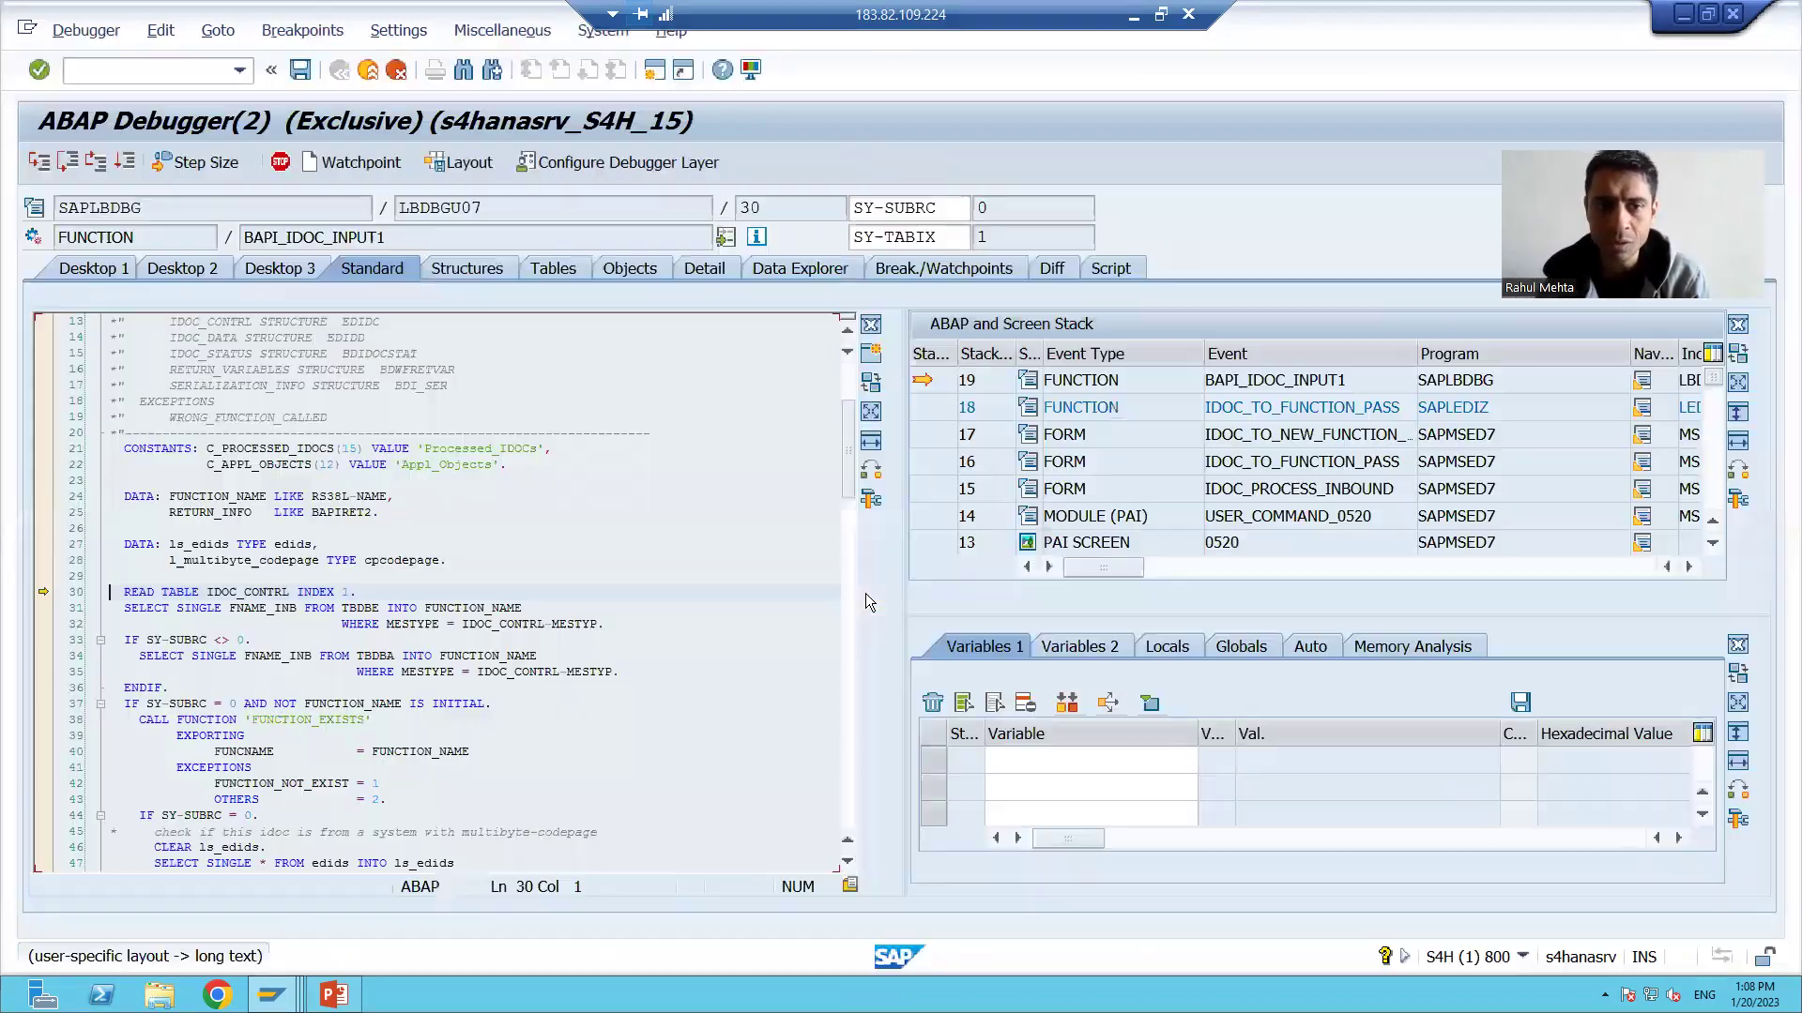
Inspect the contents of the IDOC_DATA[] table in the debugger, including its DOCNUM value
left_click(271, 265)
scroll(464, 594, "up", 3)
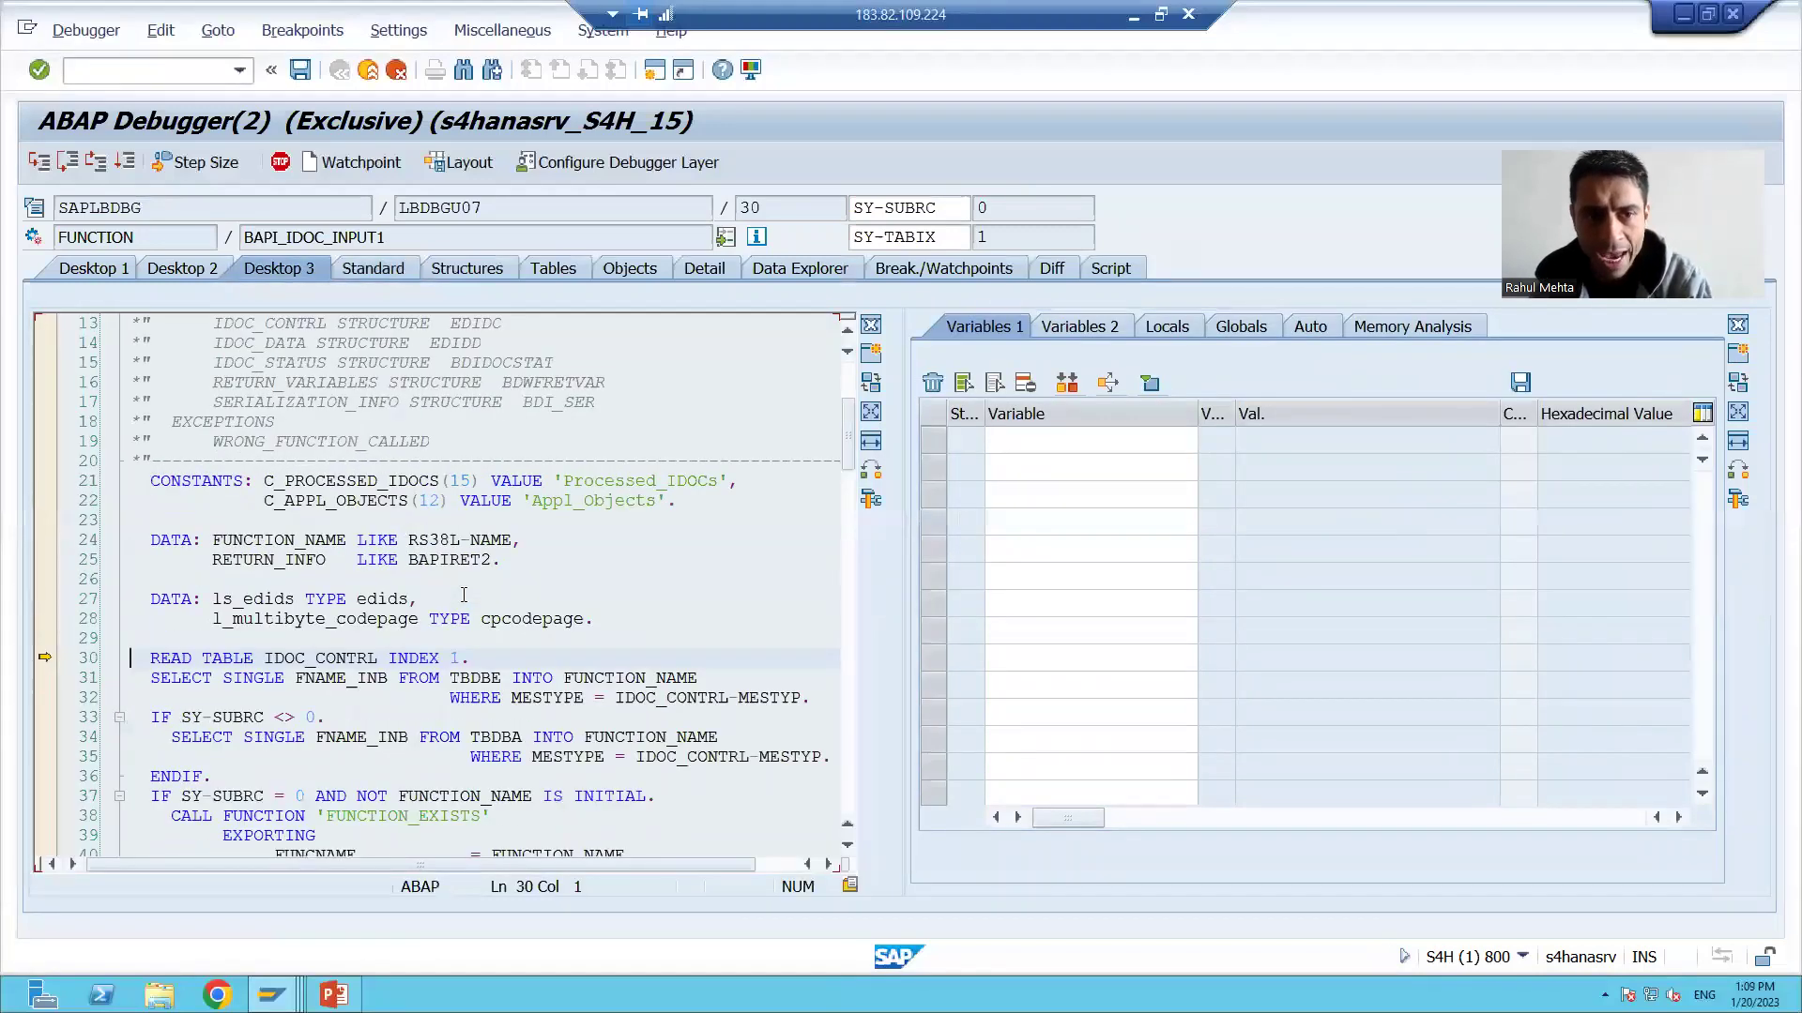
double_click(307, 346)
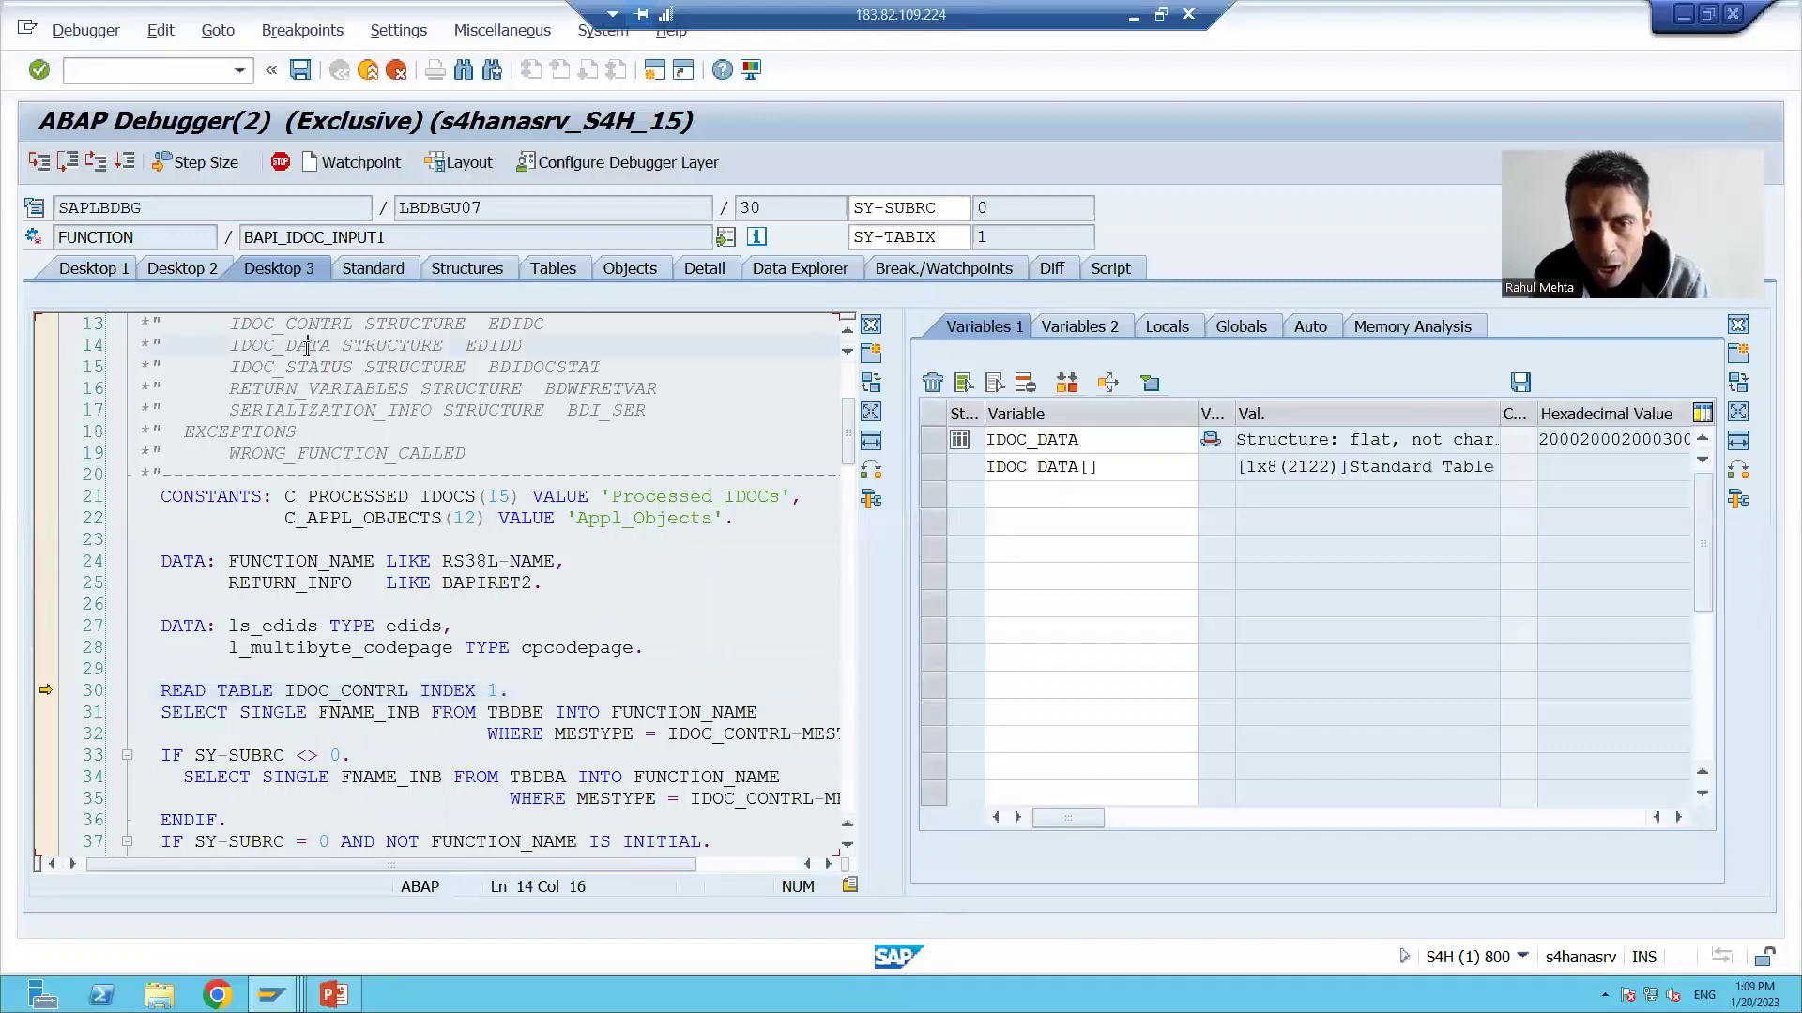
double_click(1043, 468)
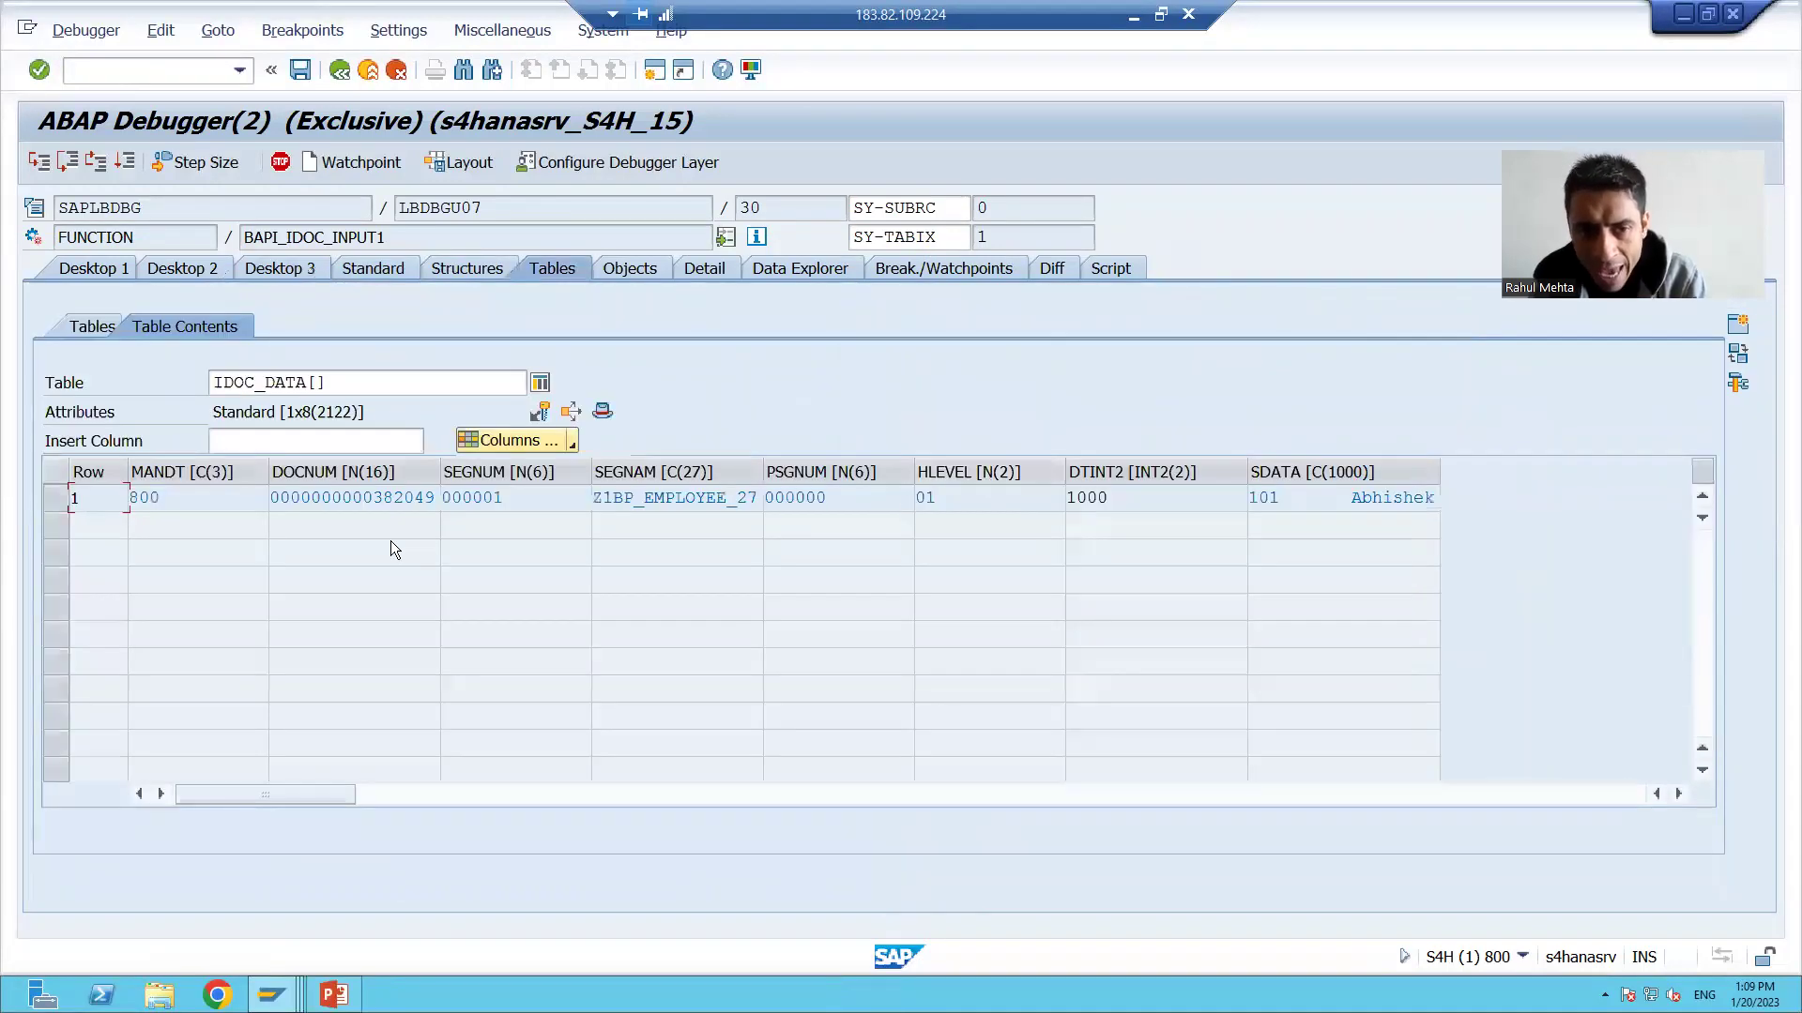
left_click_drag(276, 496, 431, 499)
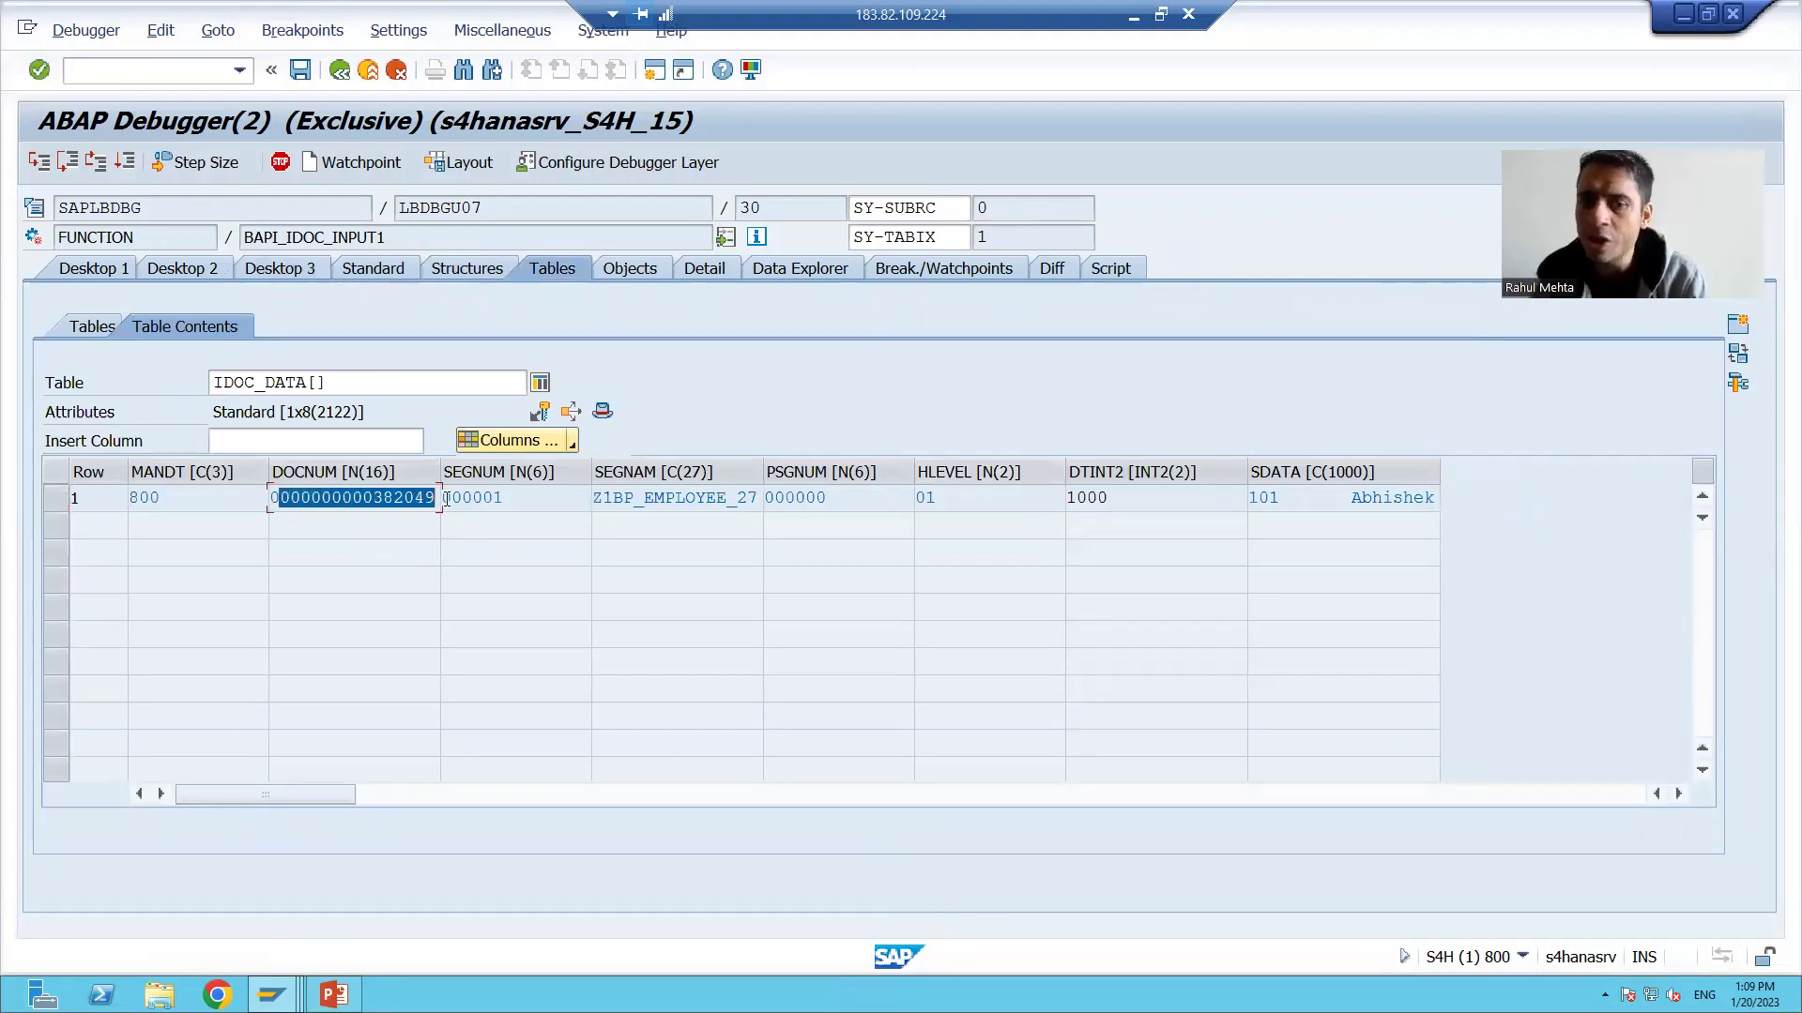
left_click(414, 611)
mouse_move(272, 995)
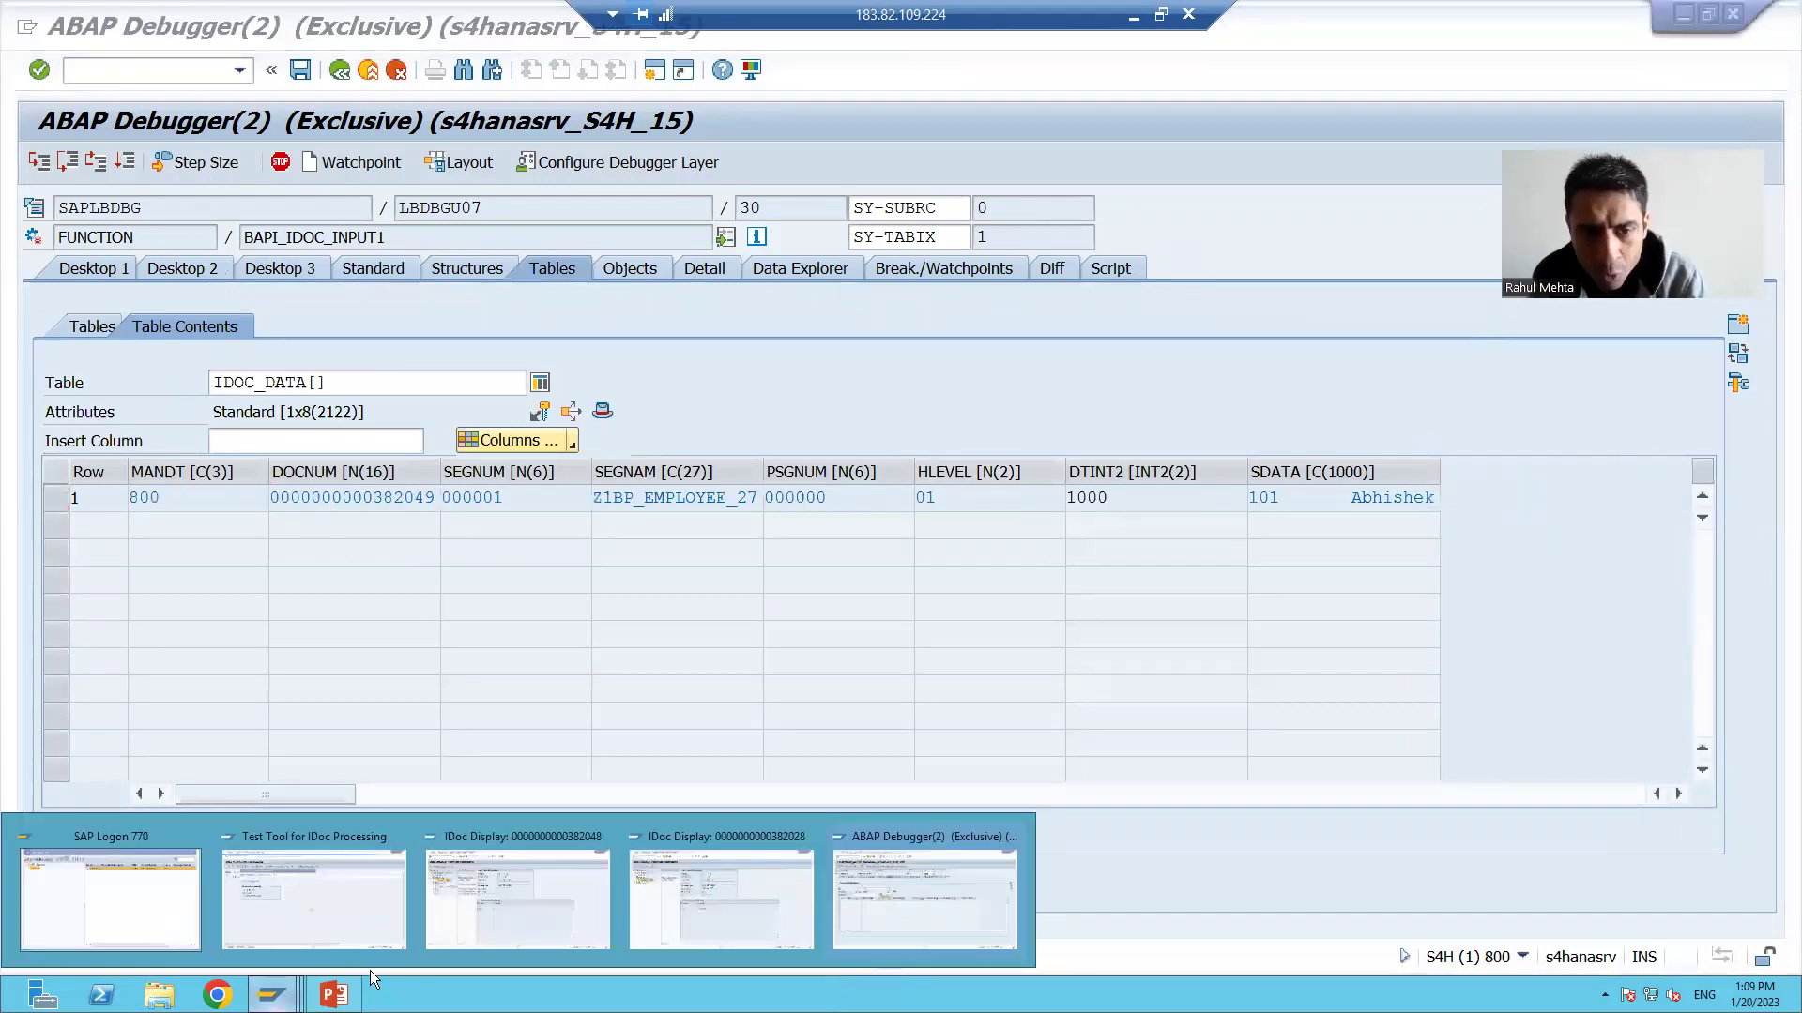
left_click(532, 924)
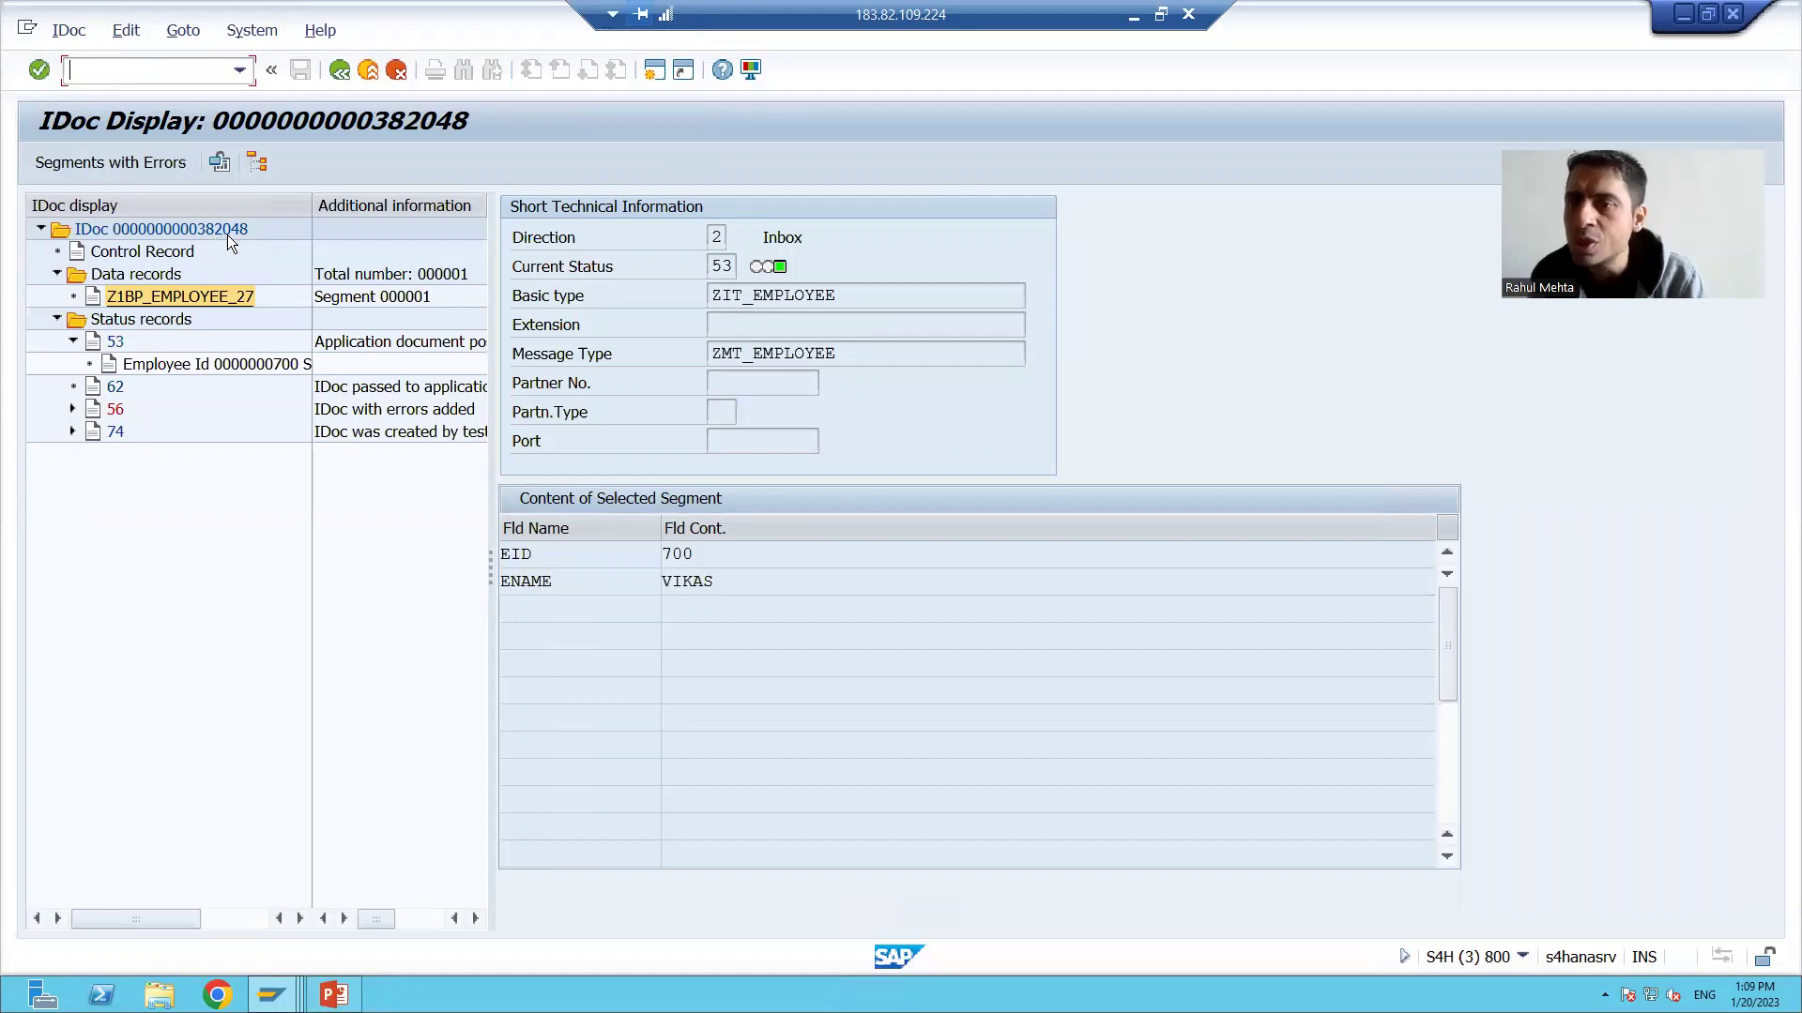
key("alt+Tab")
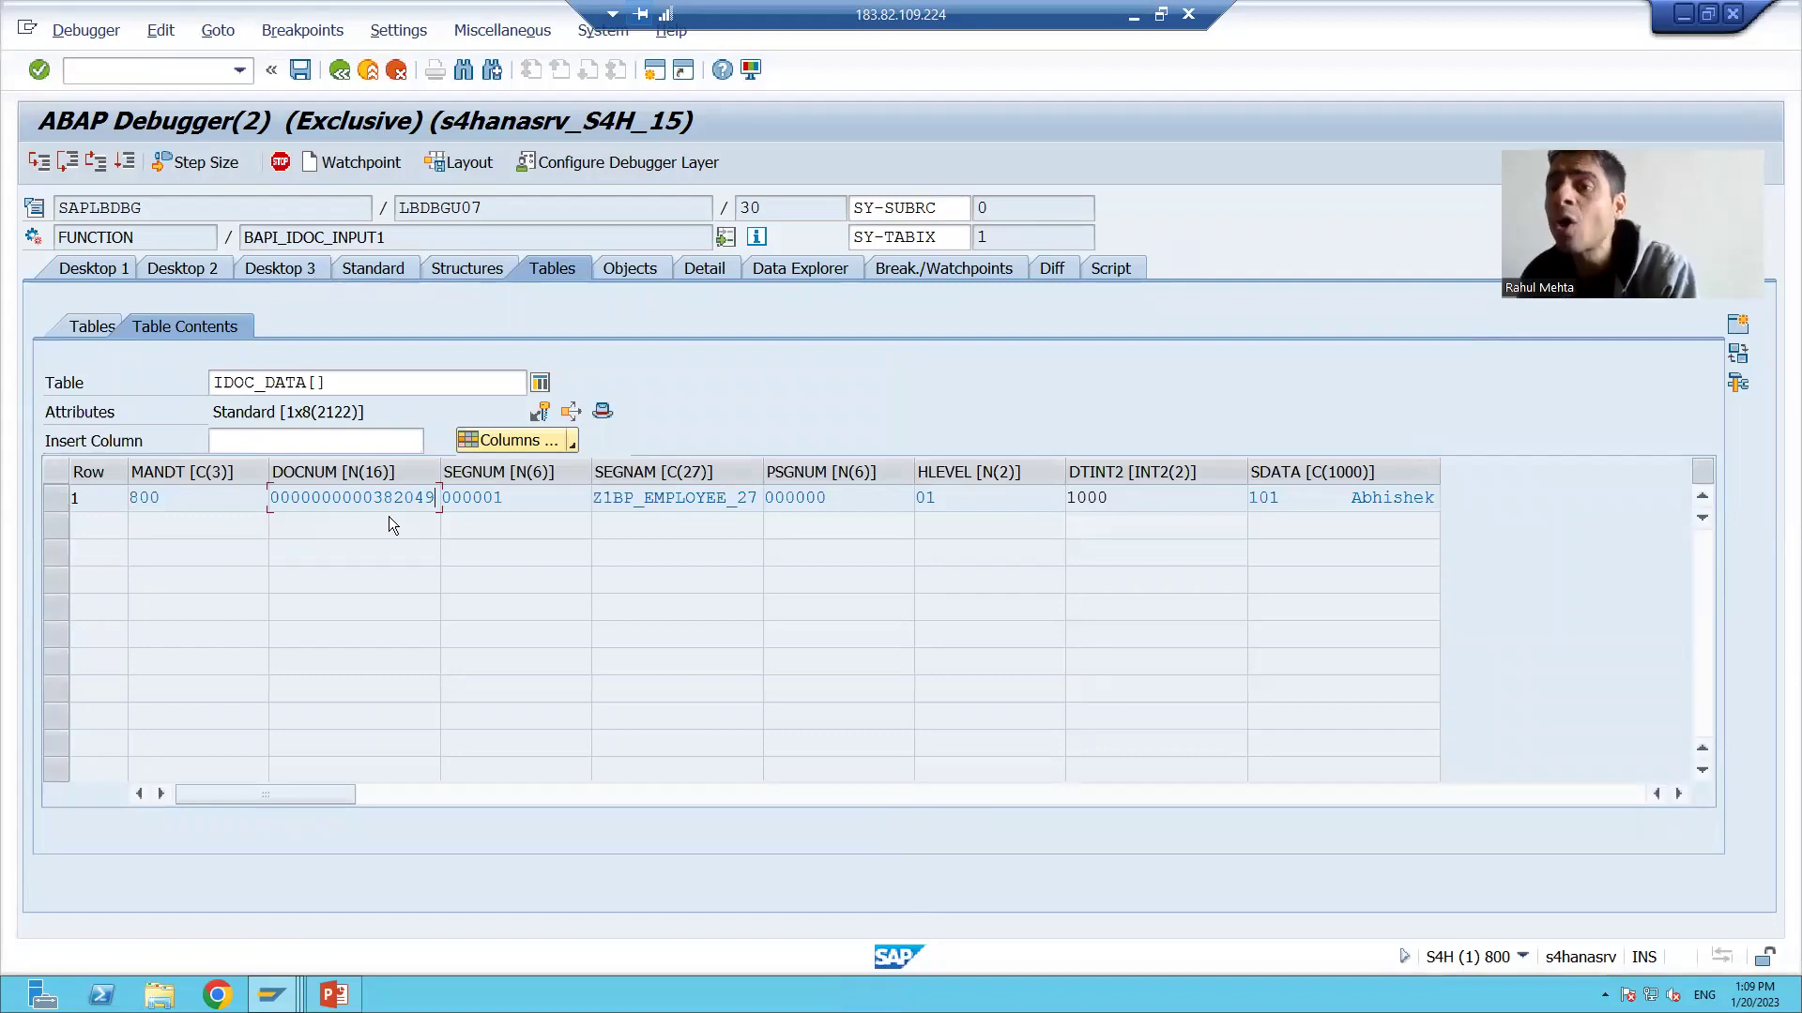
key("alt+Tab")
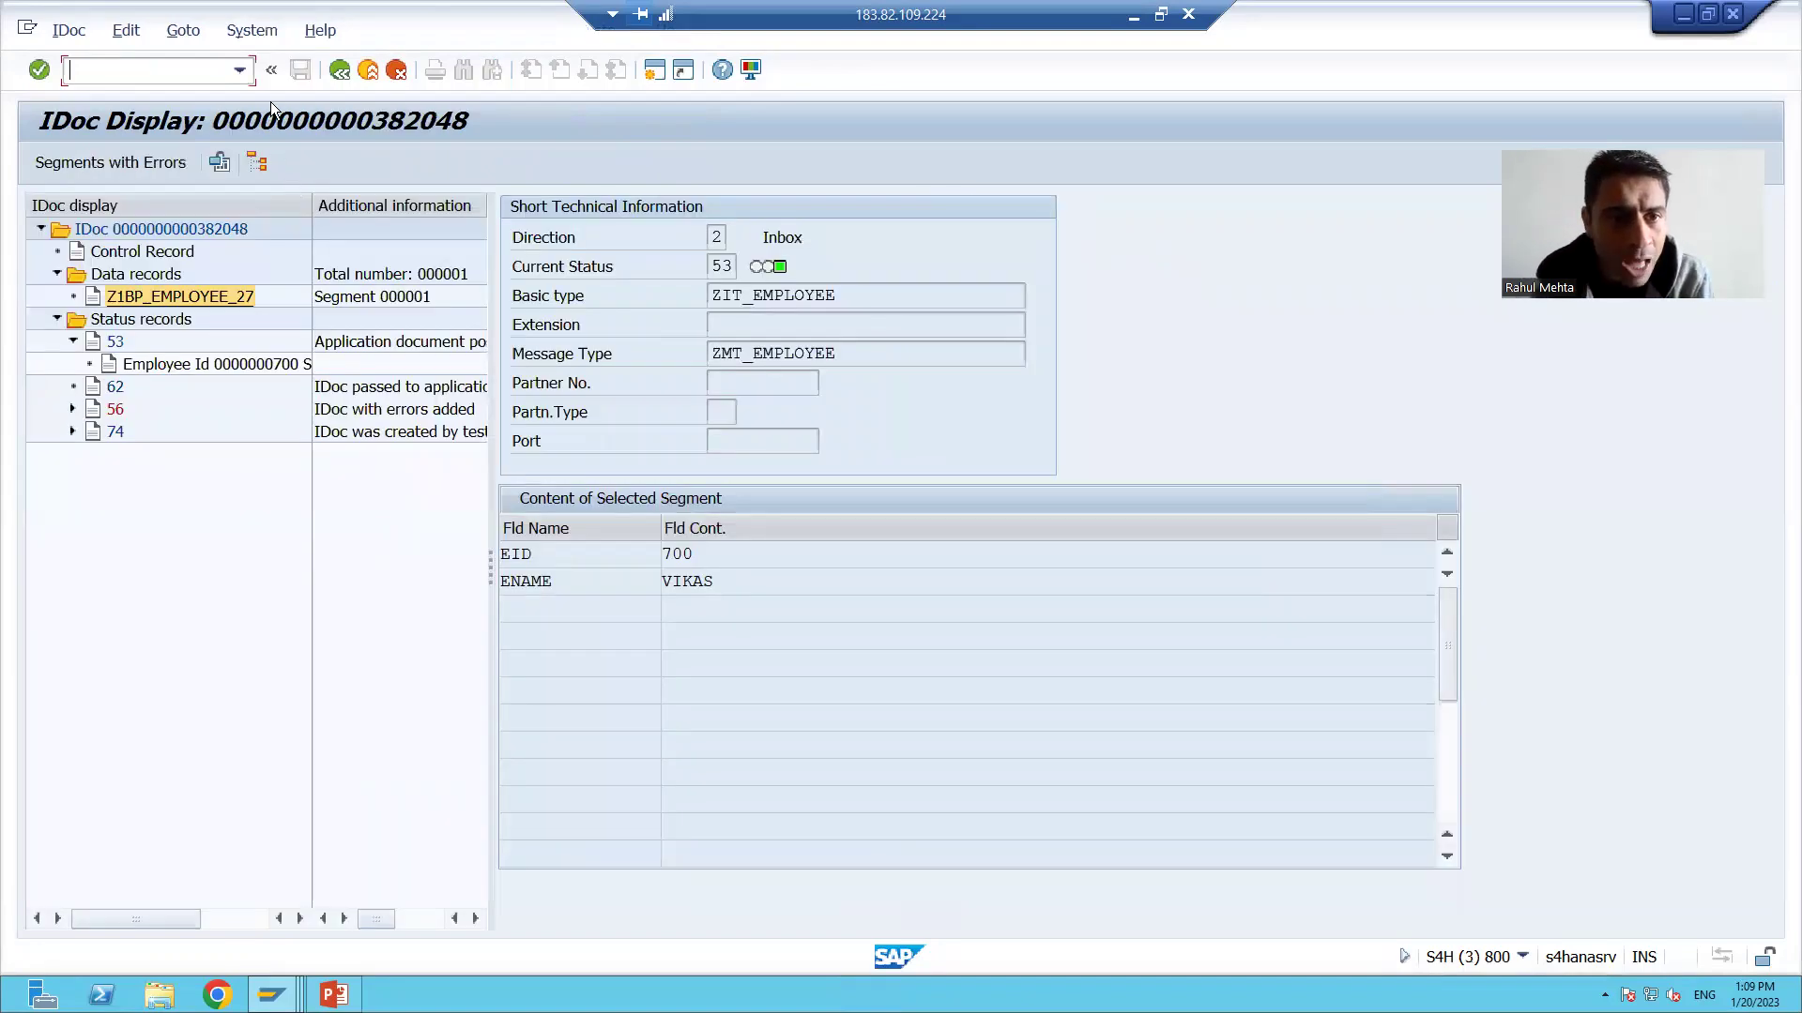
key("F3")
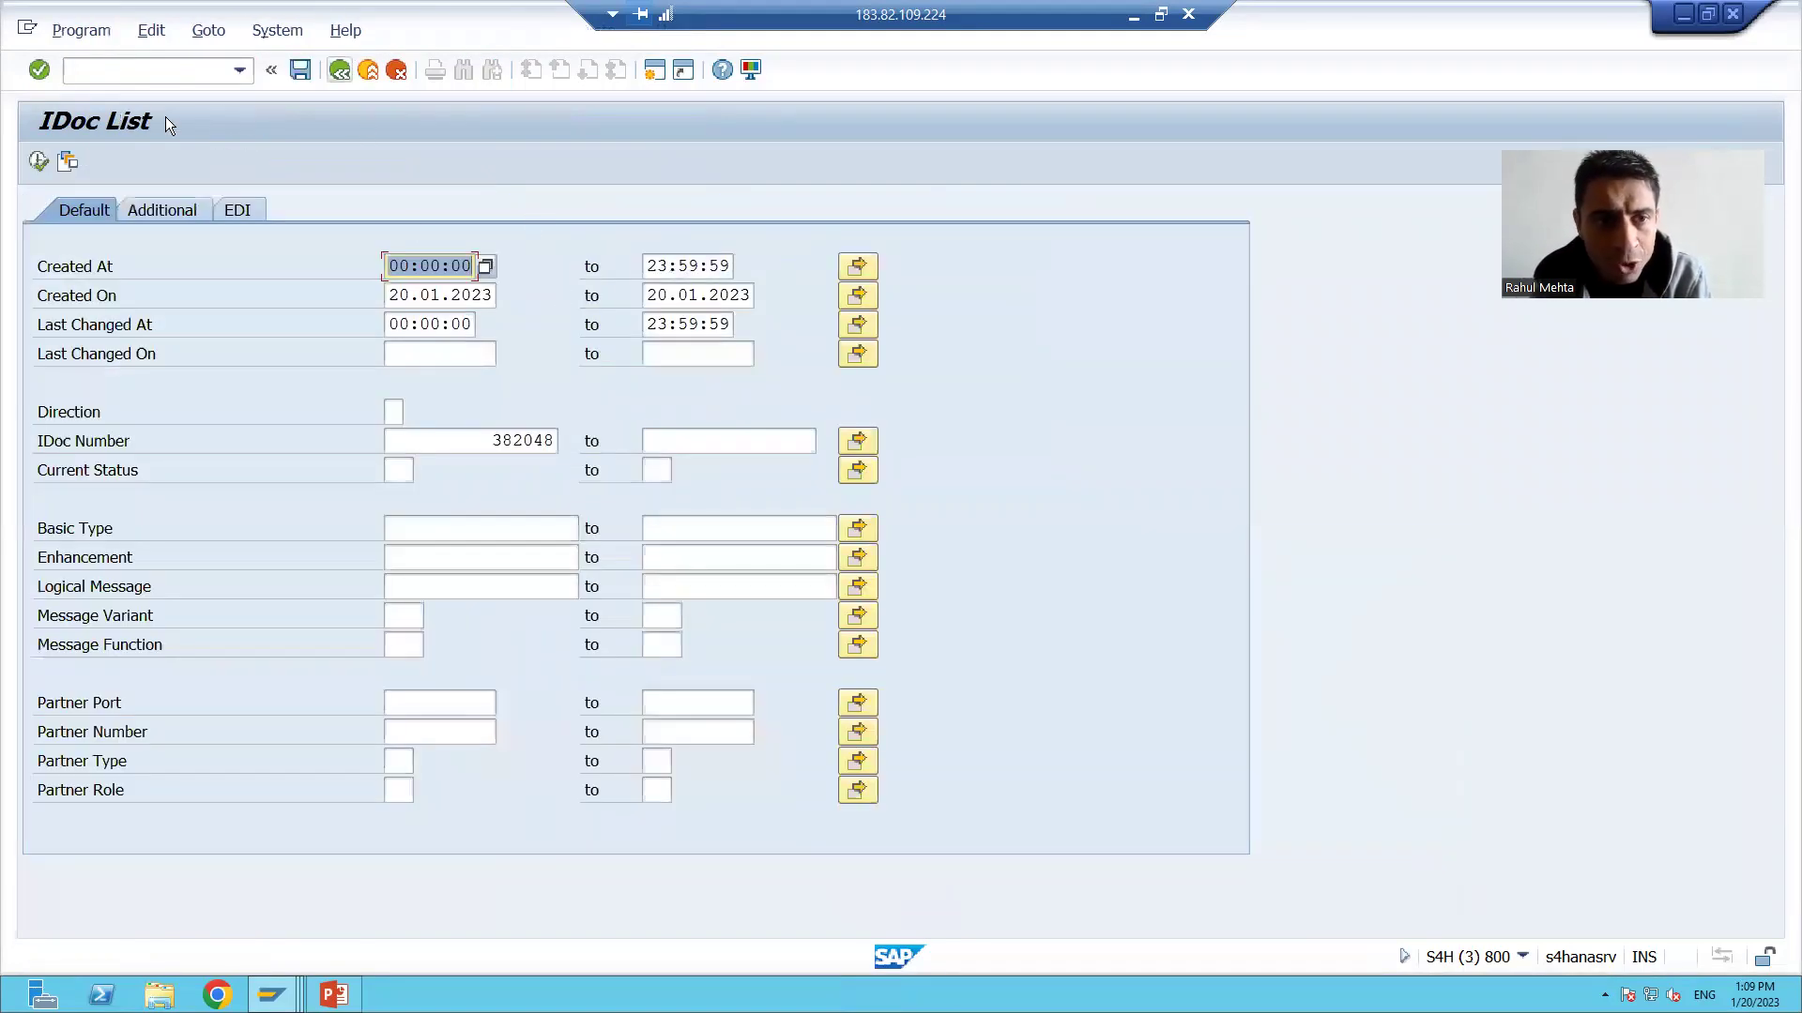
key("alt+Tab")
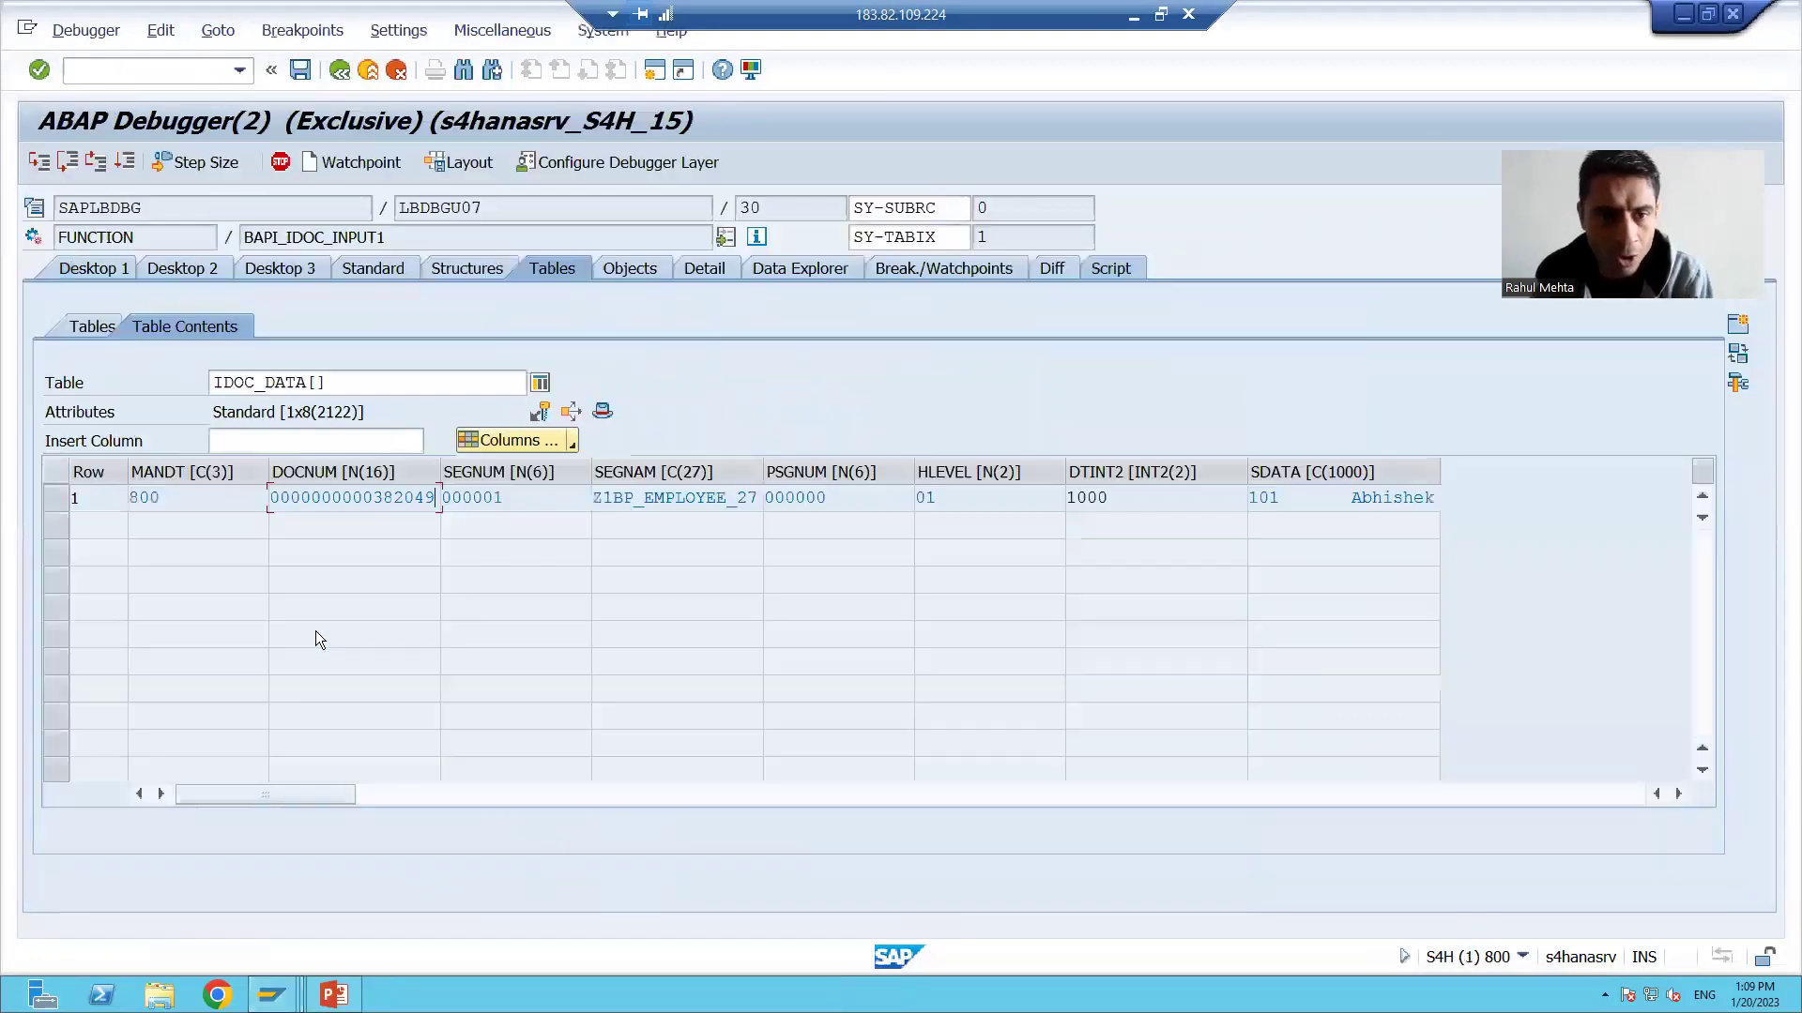
key("alt+Tab")
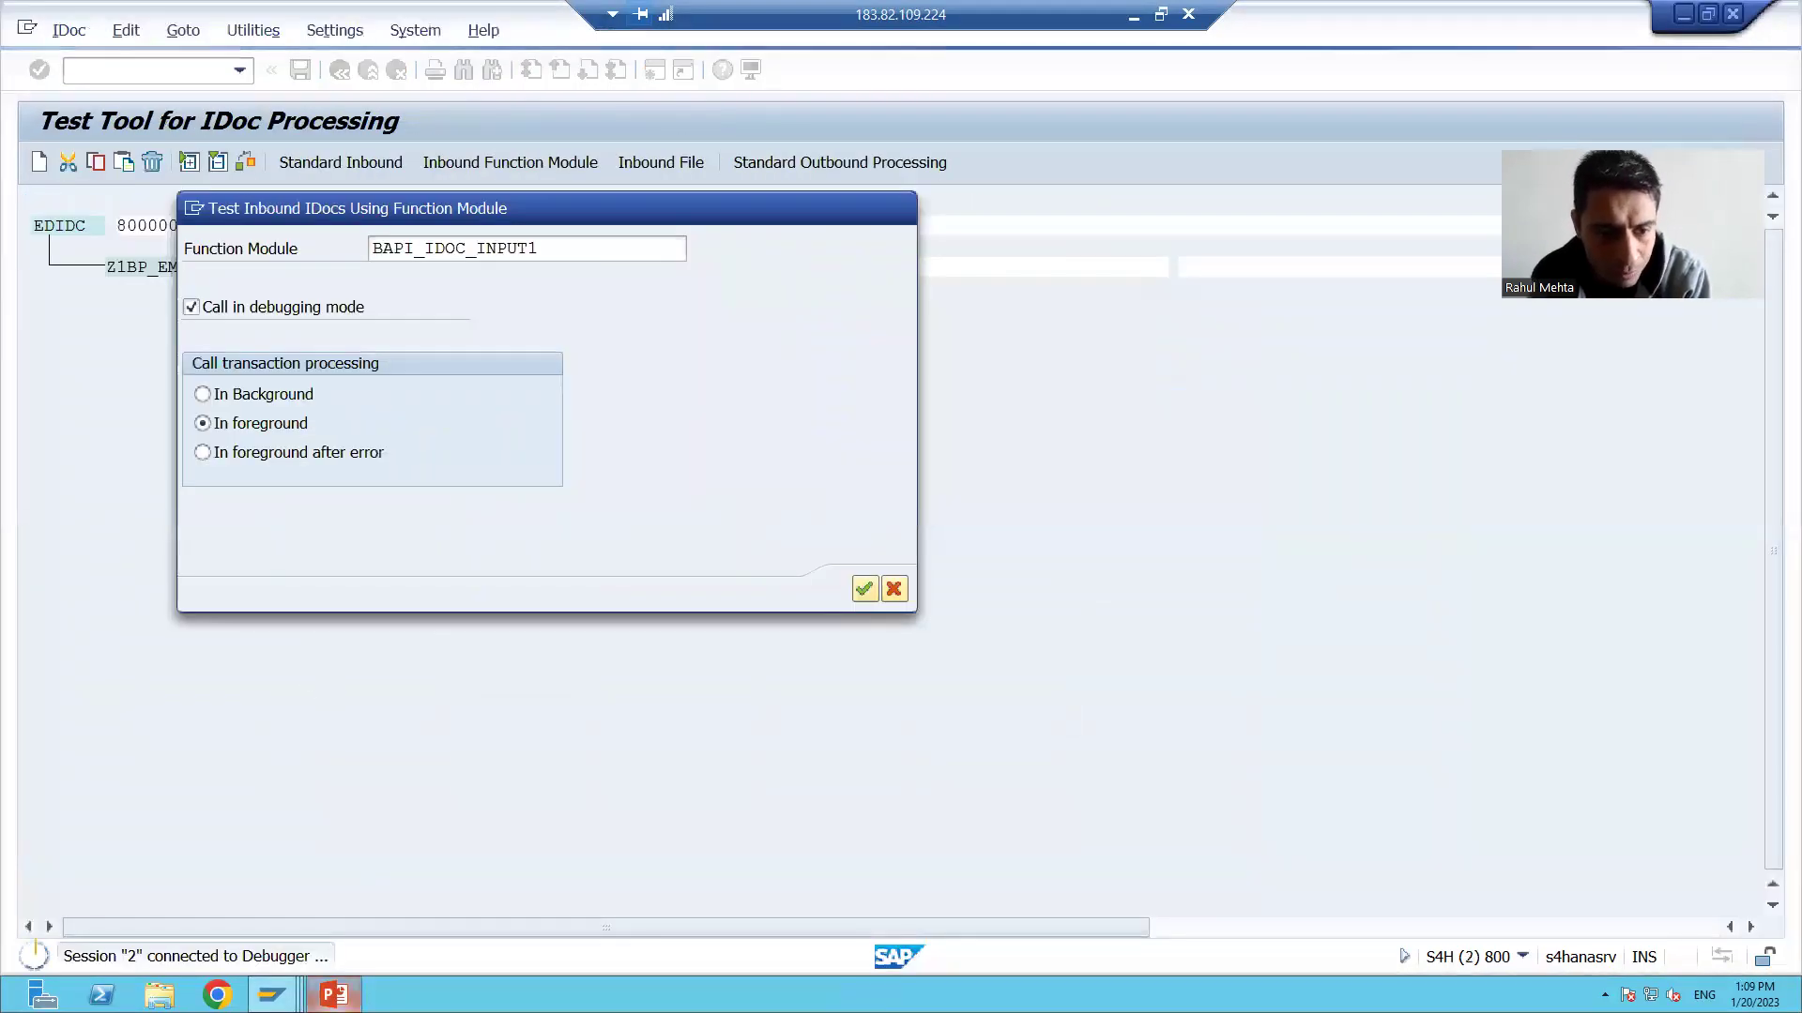
mouse_move(271, 994)
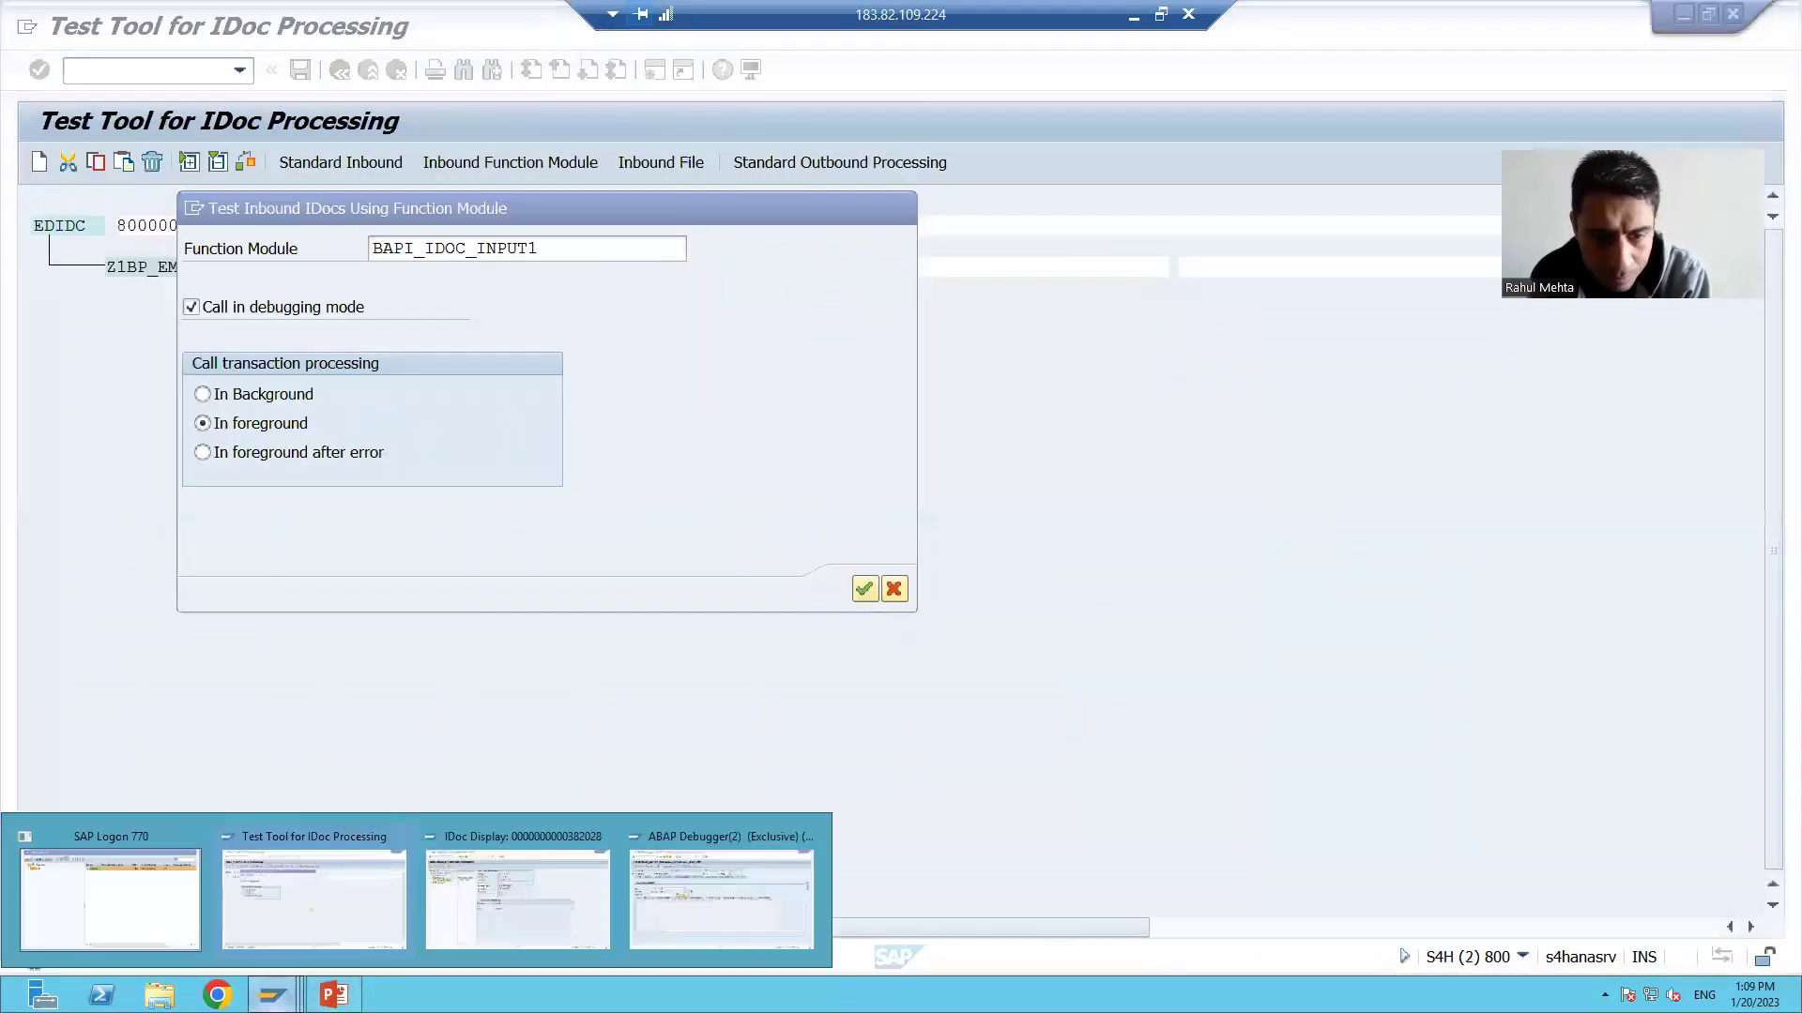
left_click(505, 914)
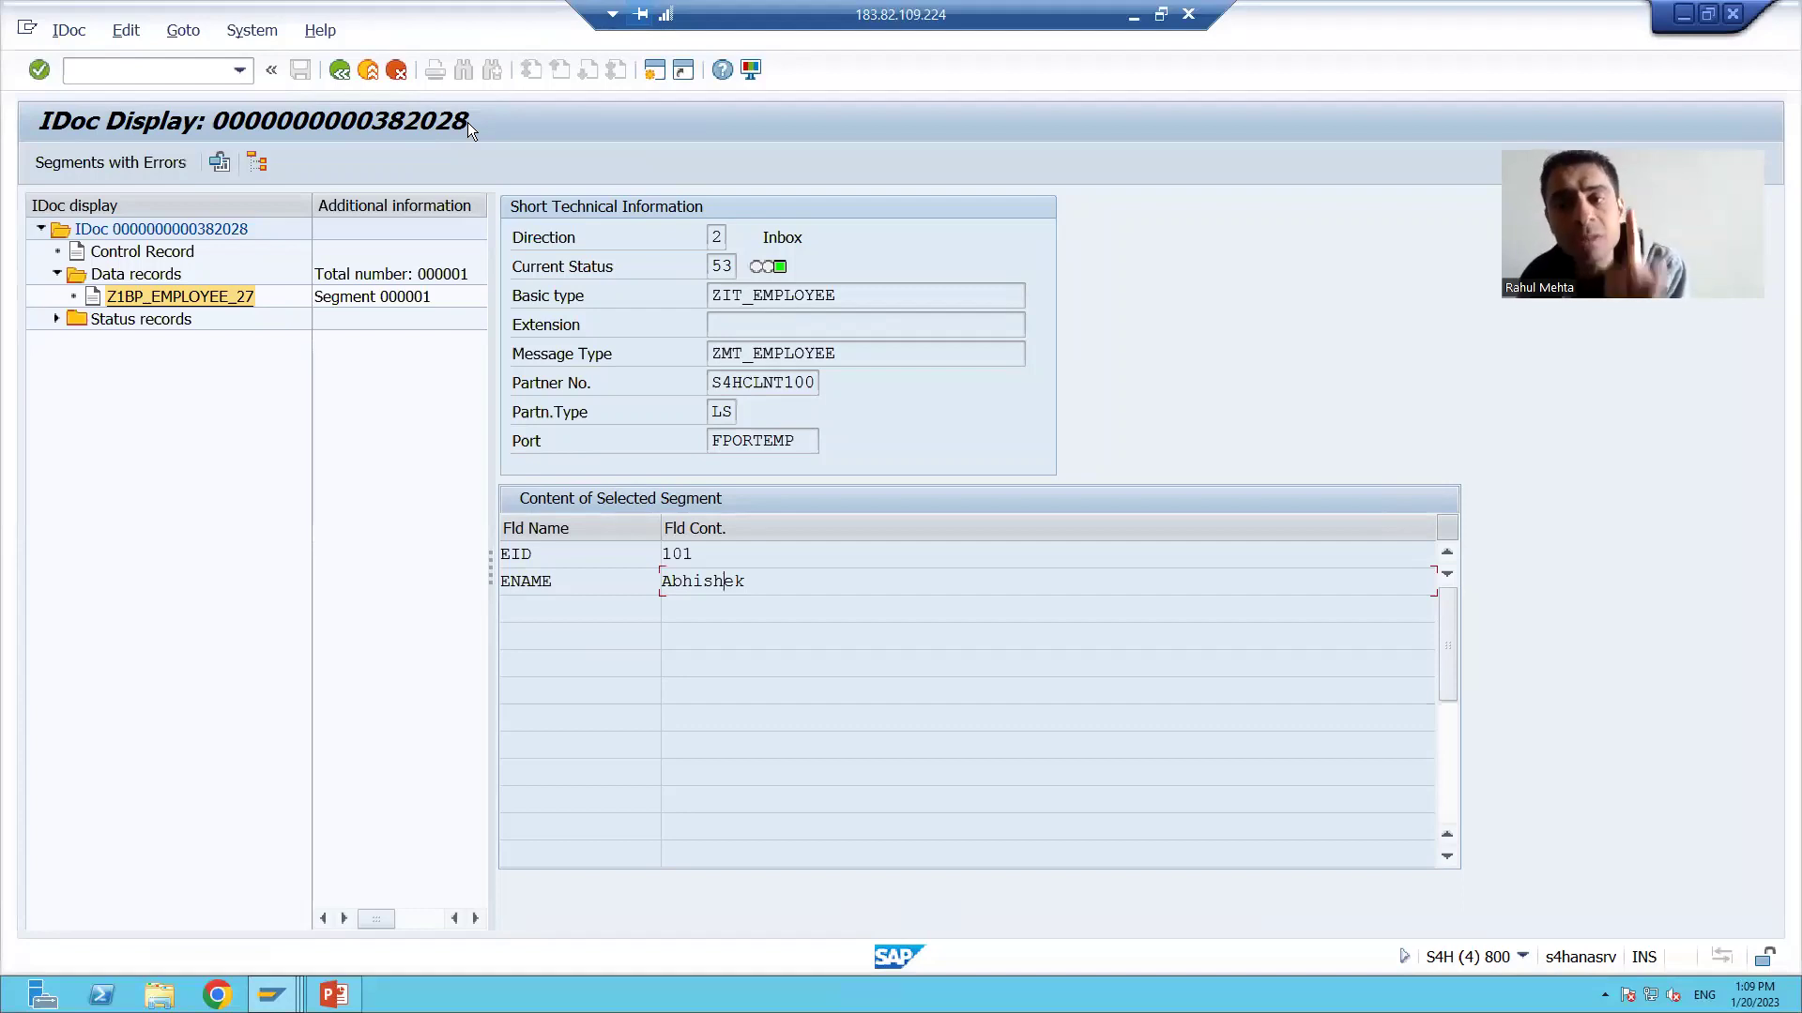
key("alt+Tab")
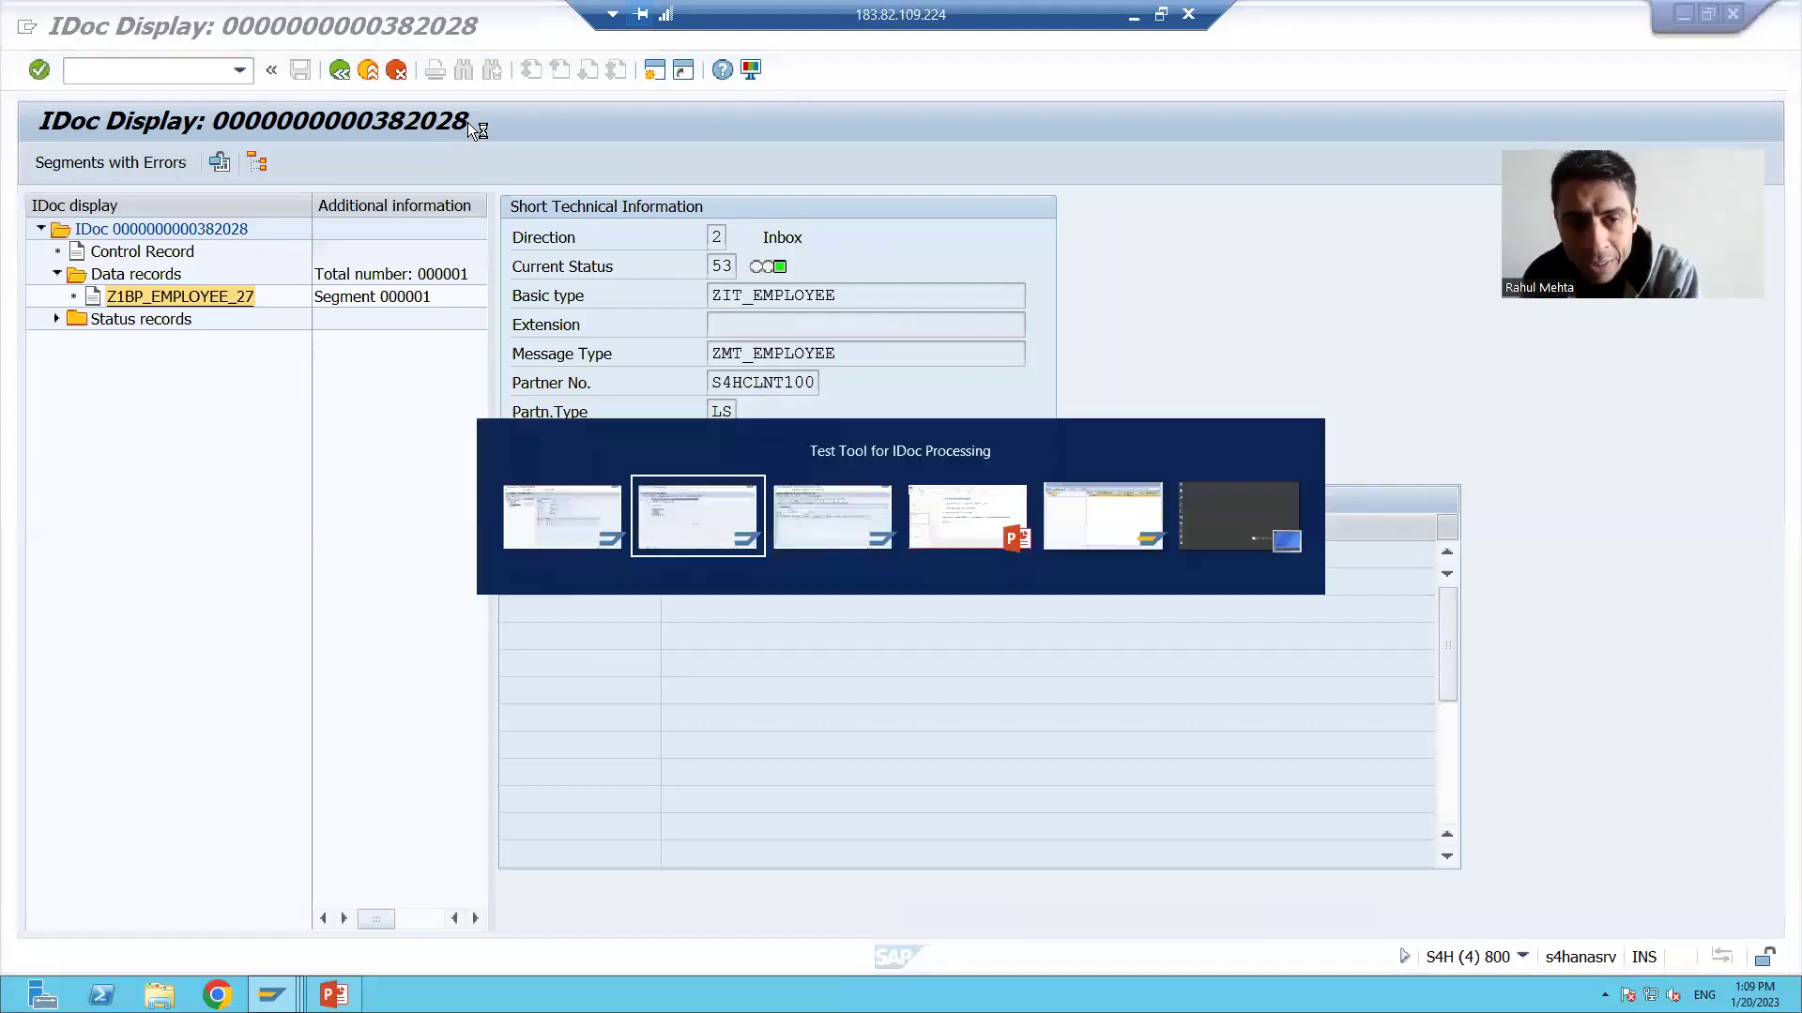
mouse_move(271, 993)
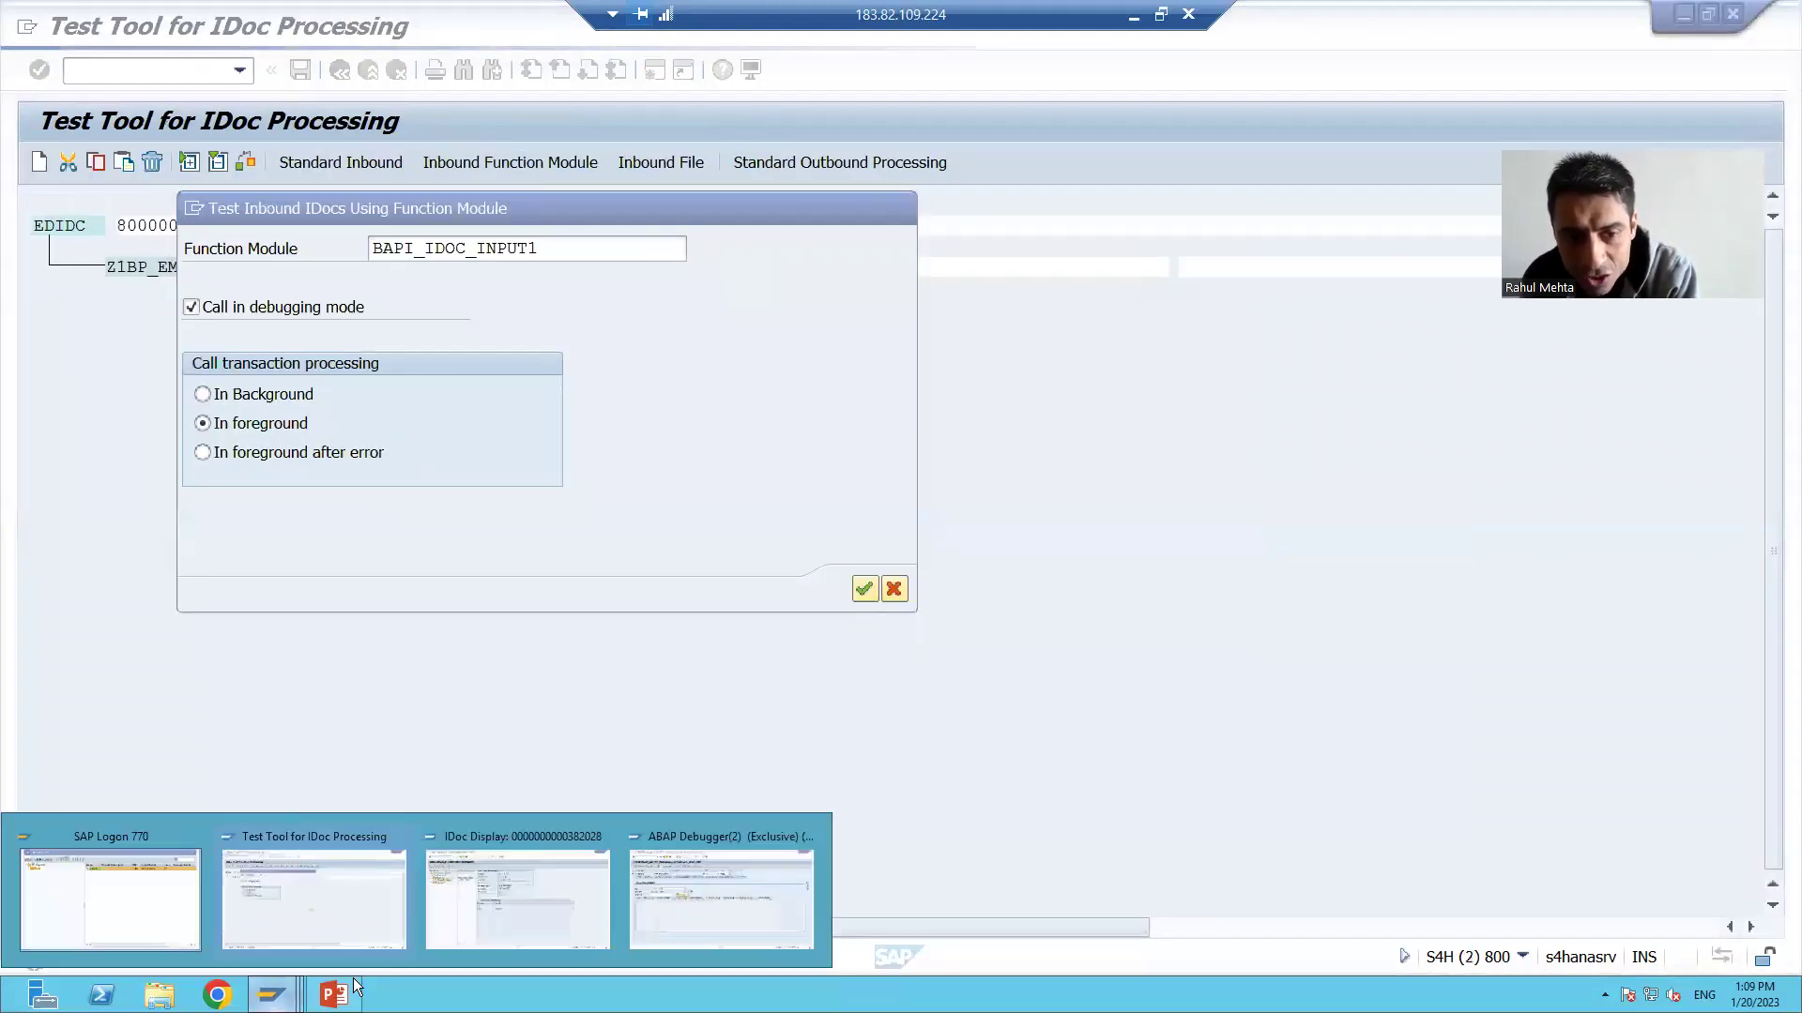
left_click(651, 865)
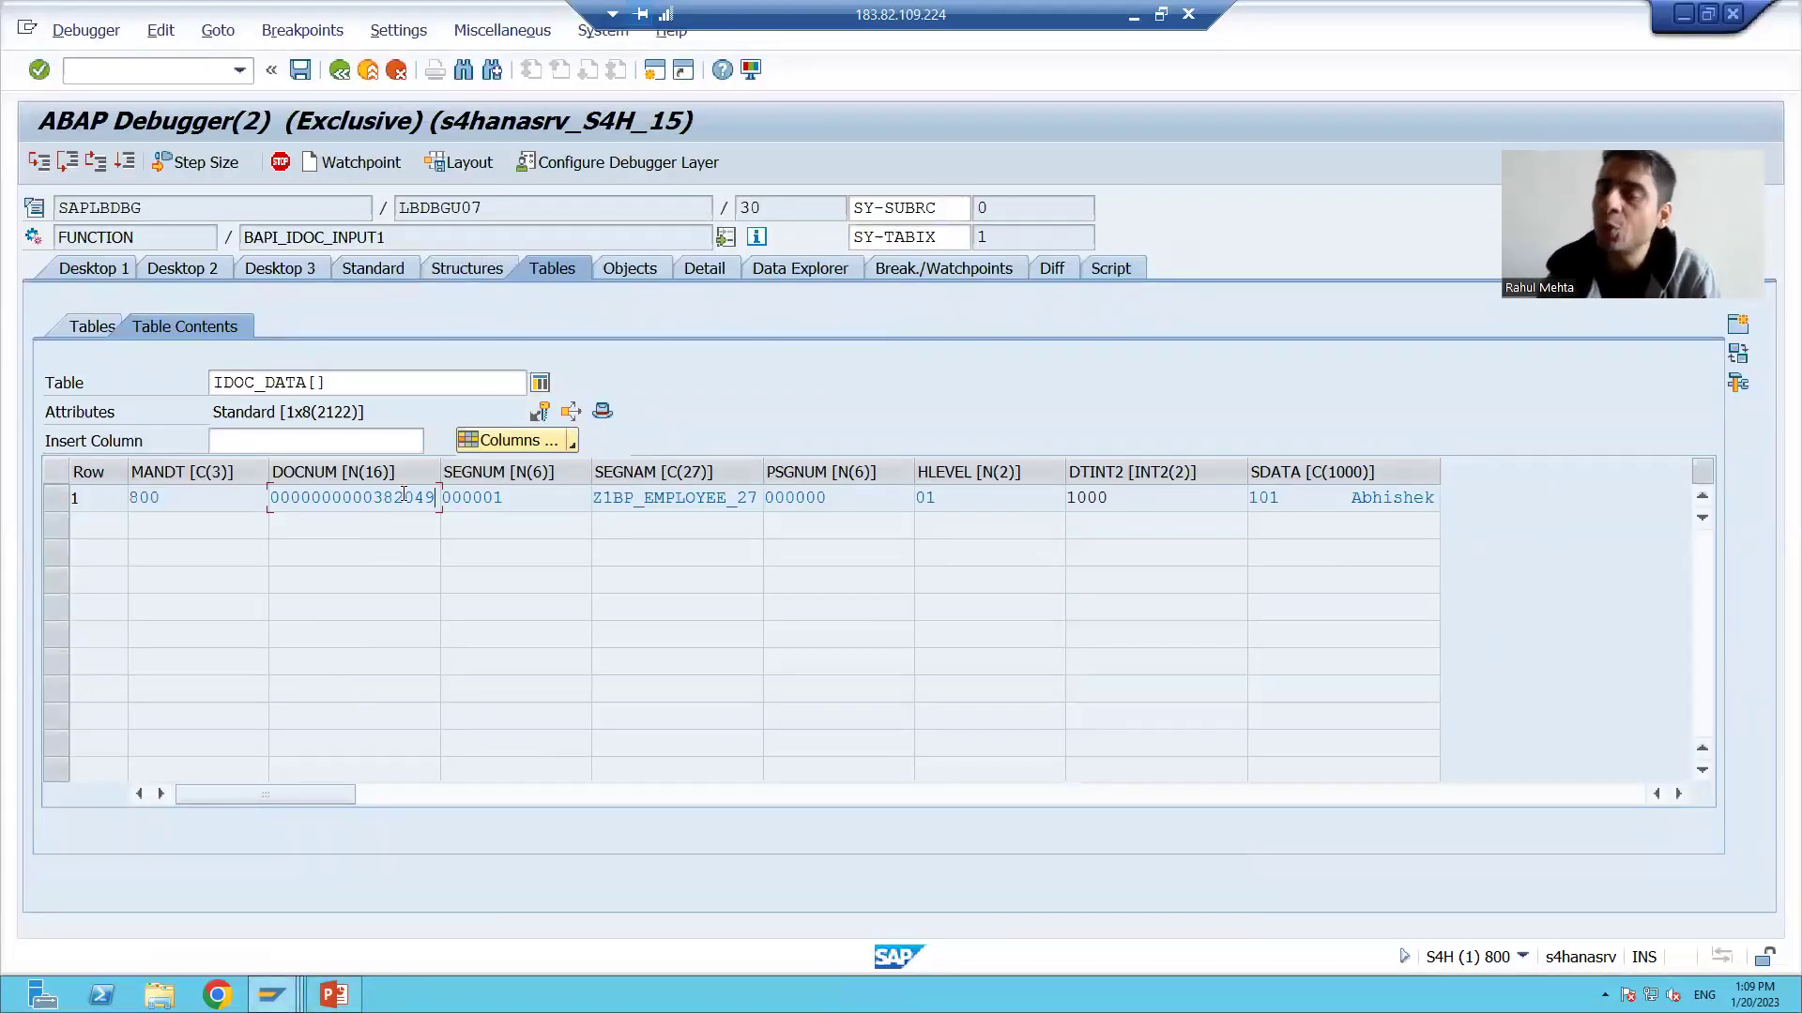
left_click(1378, 502)
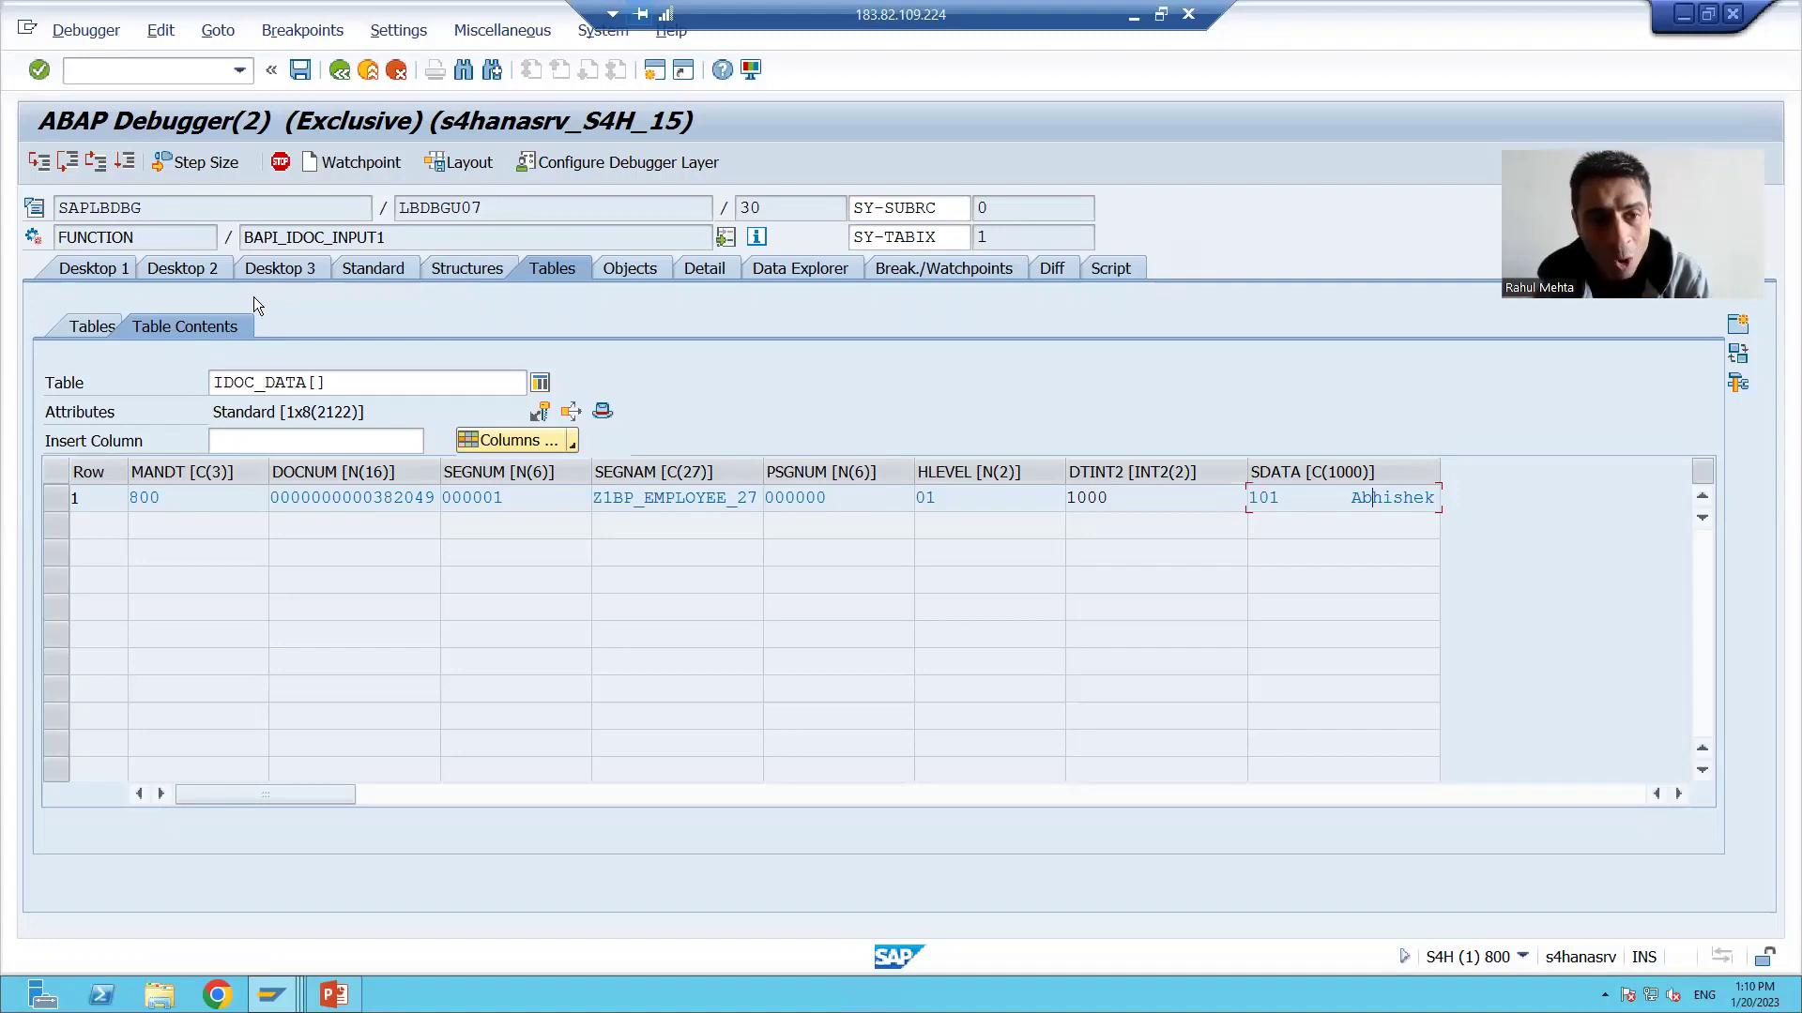
left_click(279, 270)
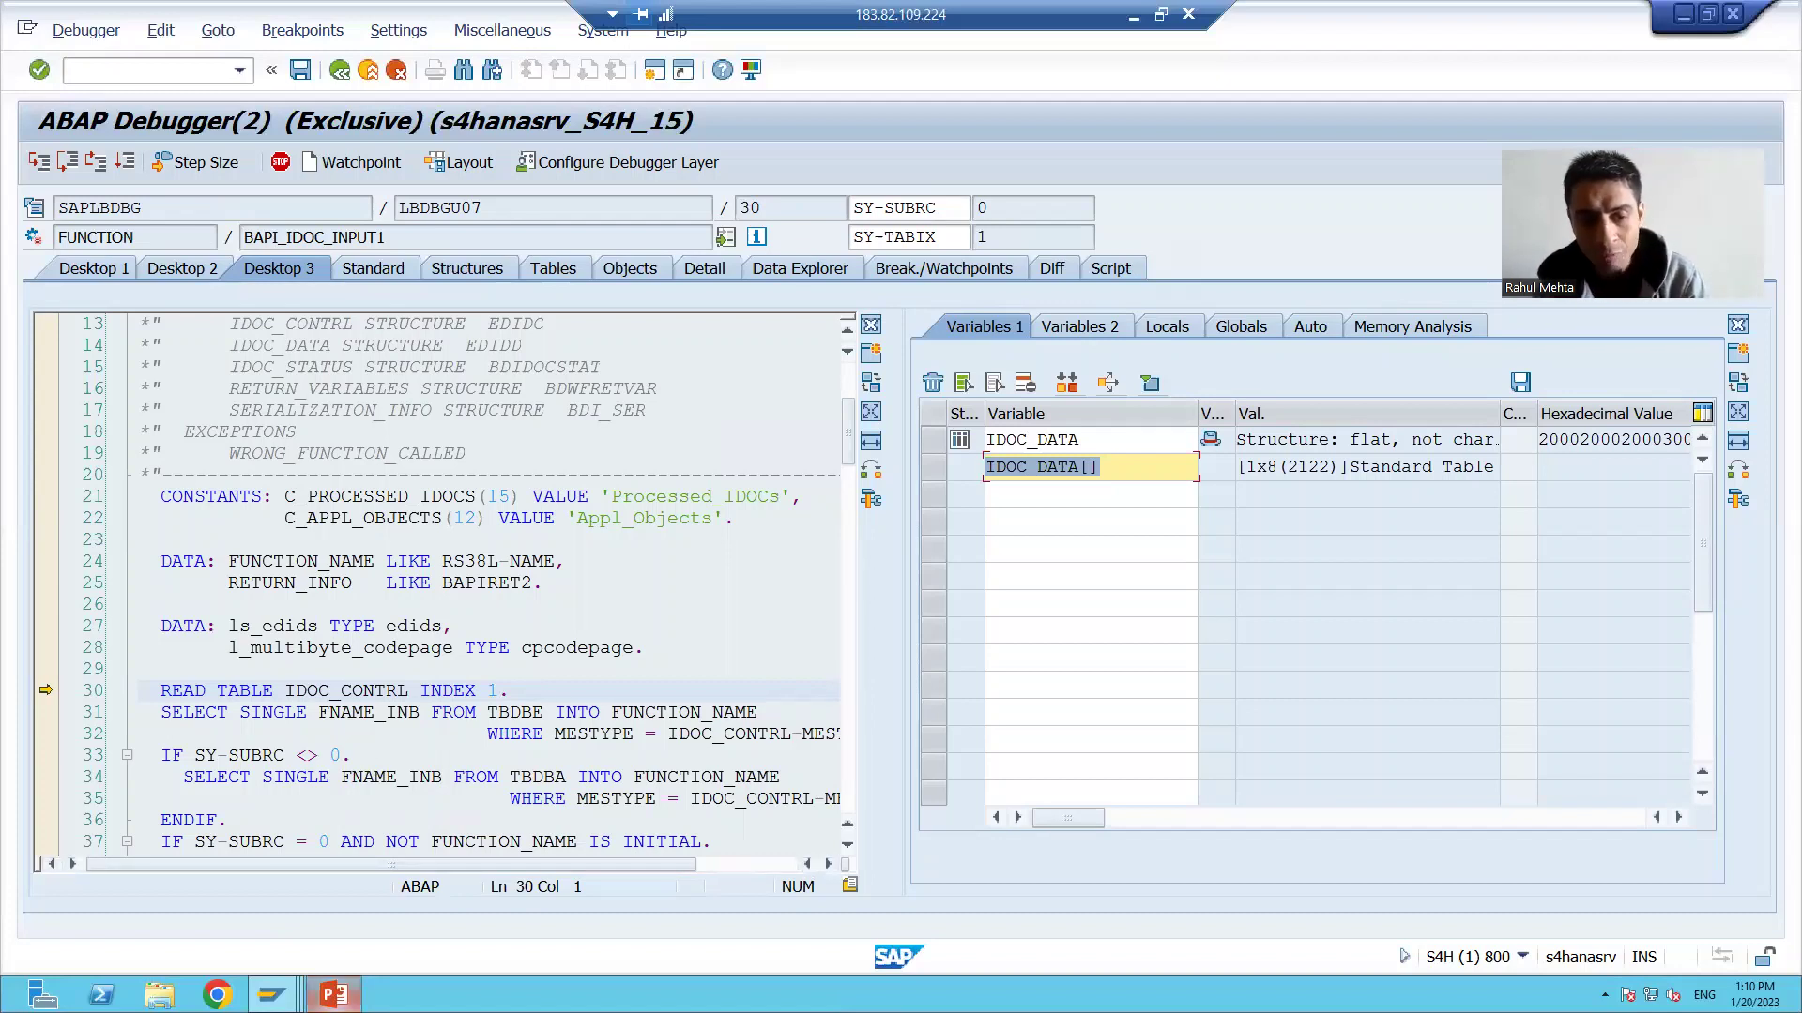
Switch to PowerPoint to review the WE19 slide's points on the transaction code and new IDoc number, and return to the debugger
left_click(333, 994)
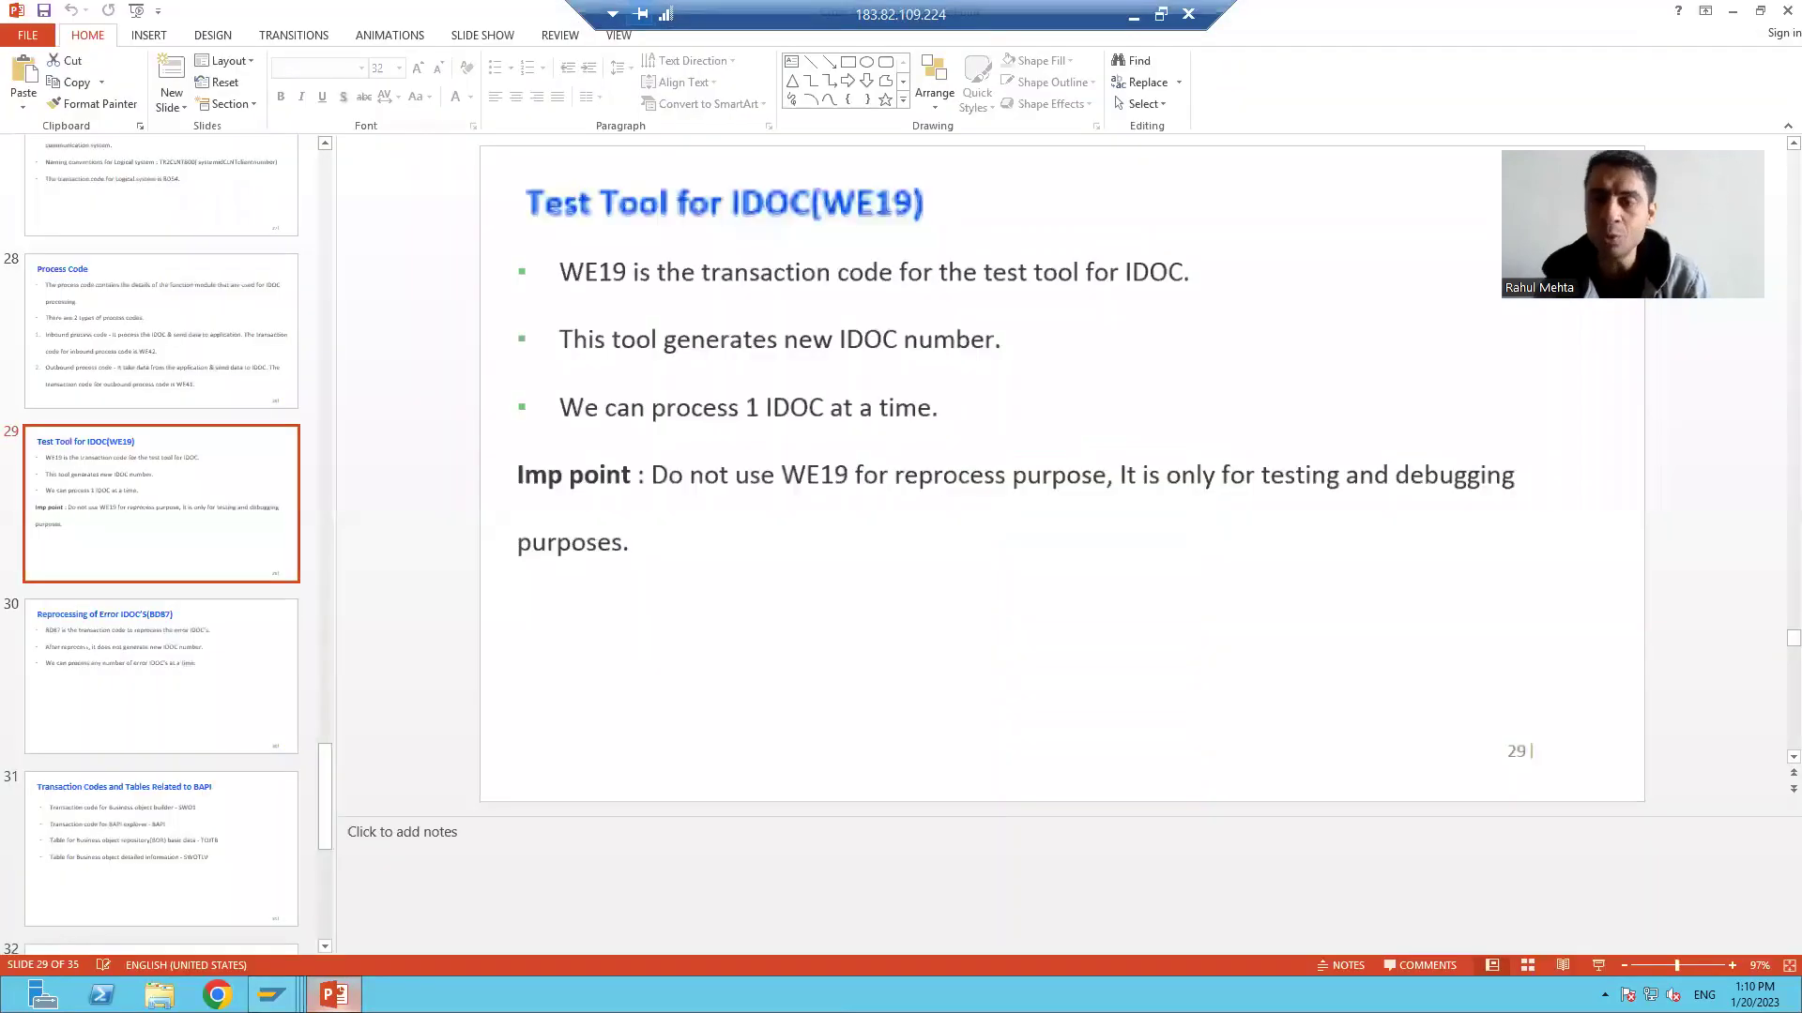
left_click(779, 281)
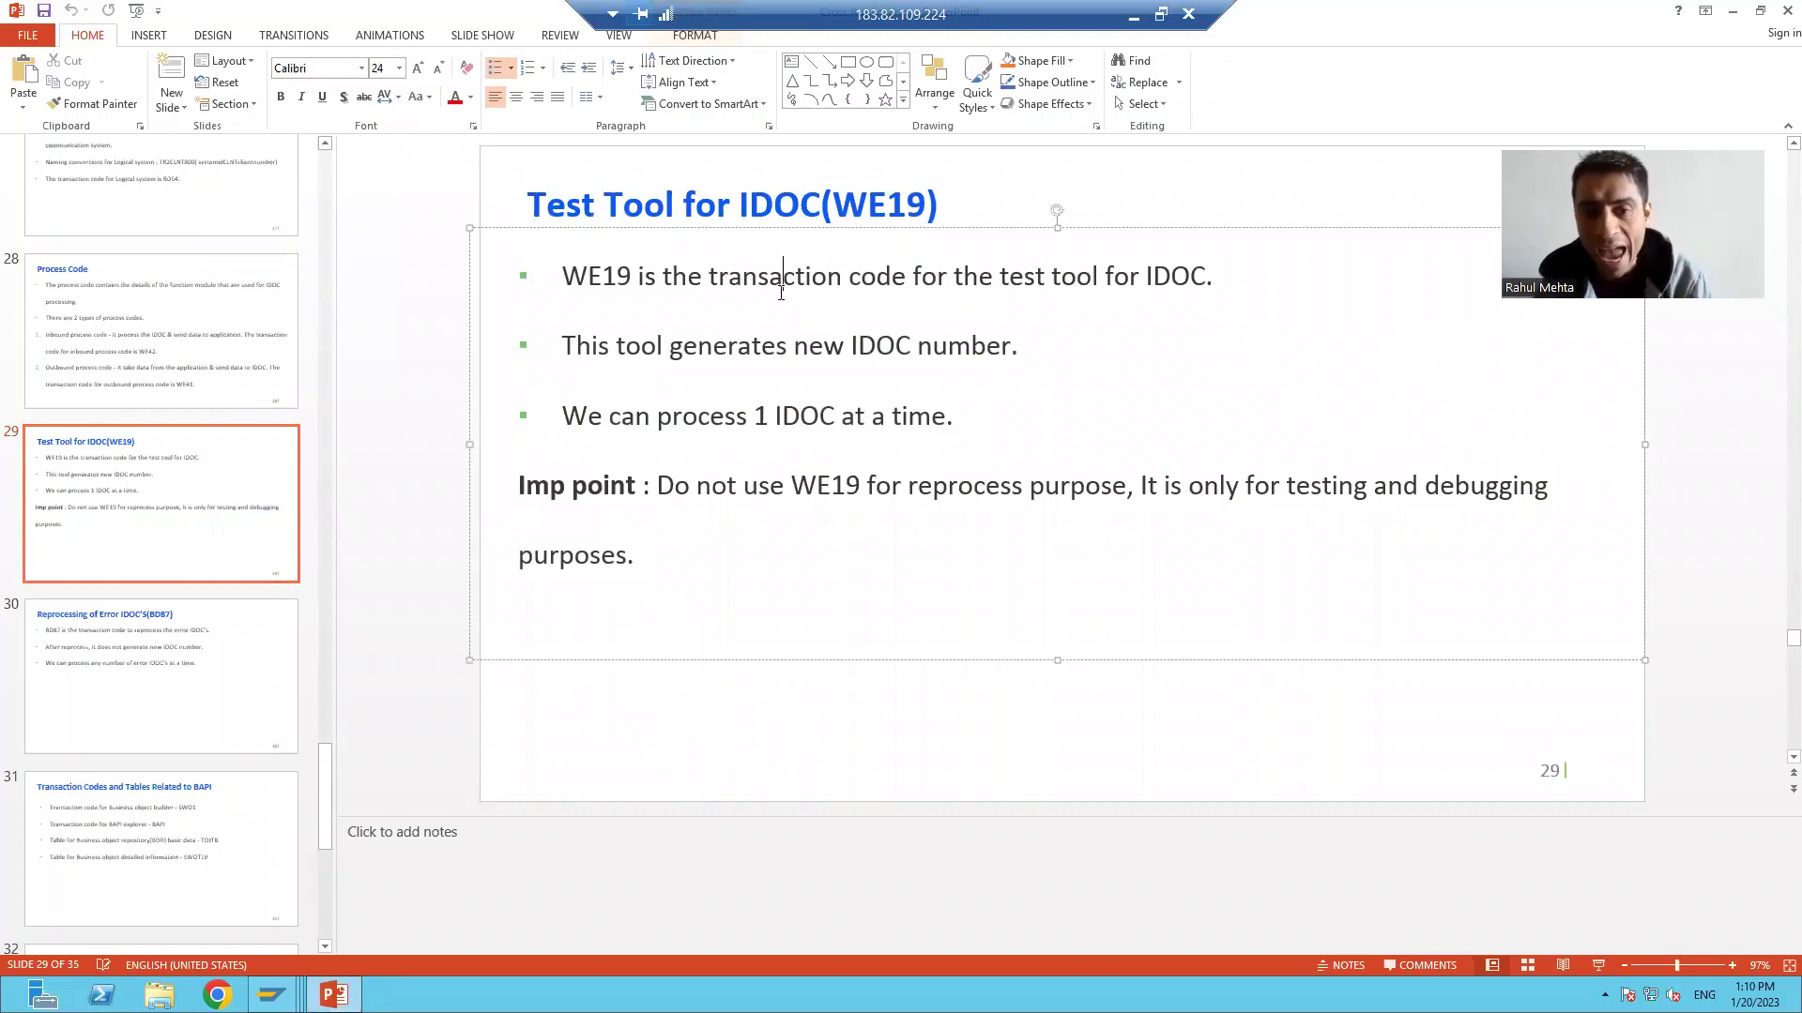
left_click(753, 347)
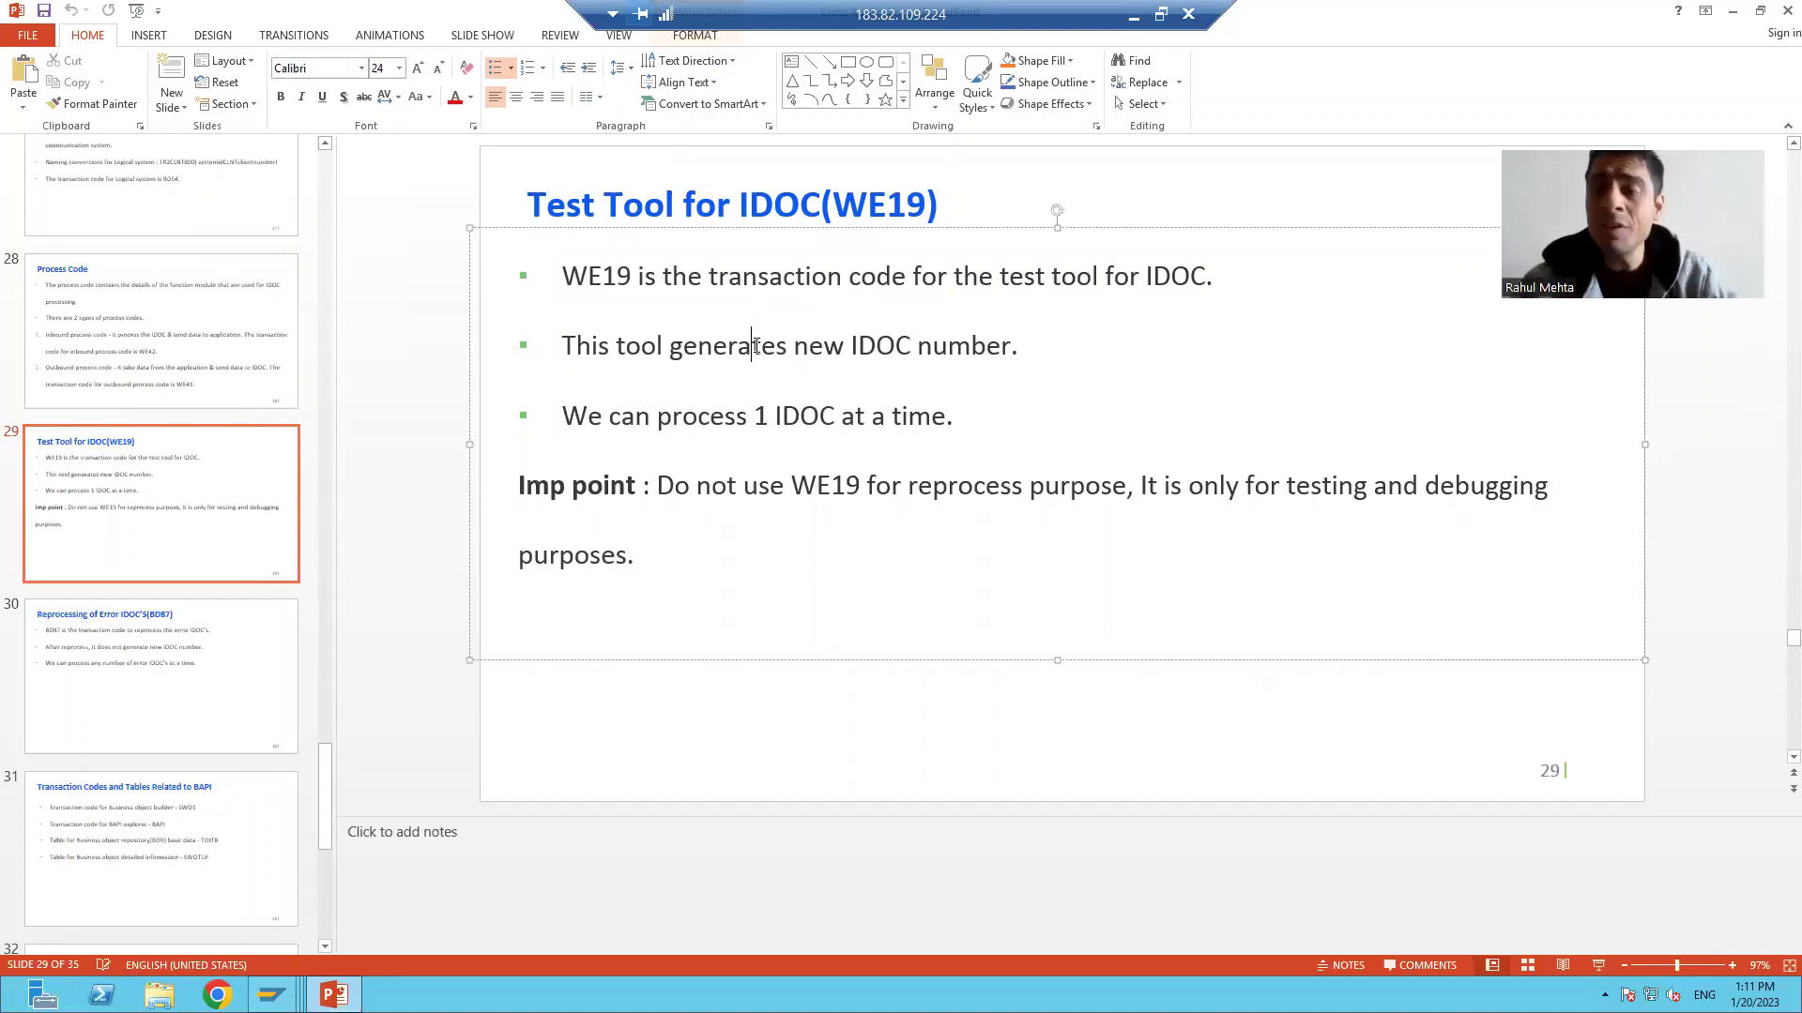
key("alt+Tab")
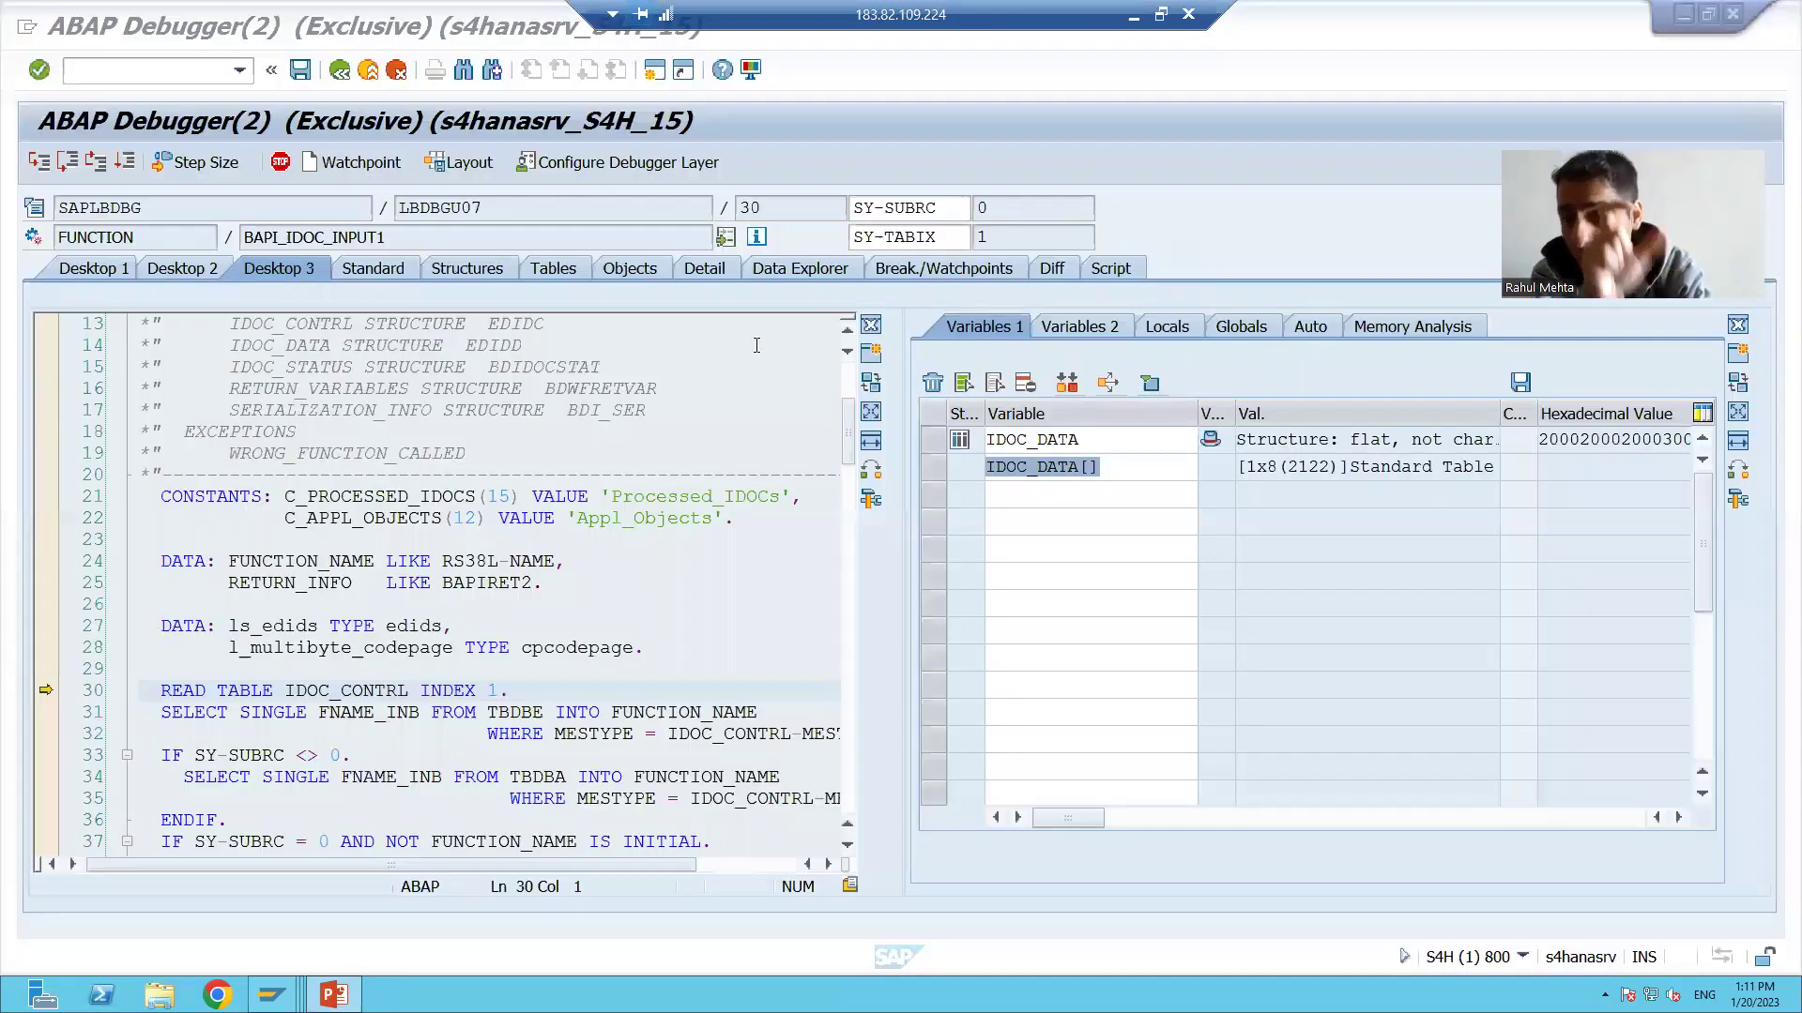
key("alt+Tab")
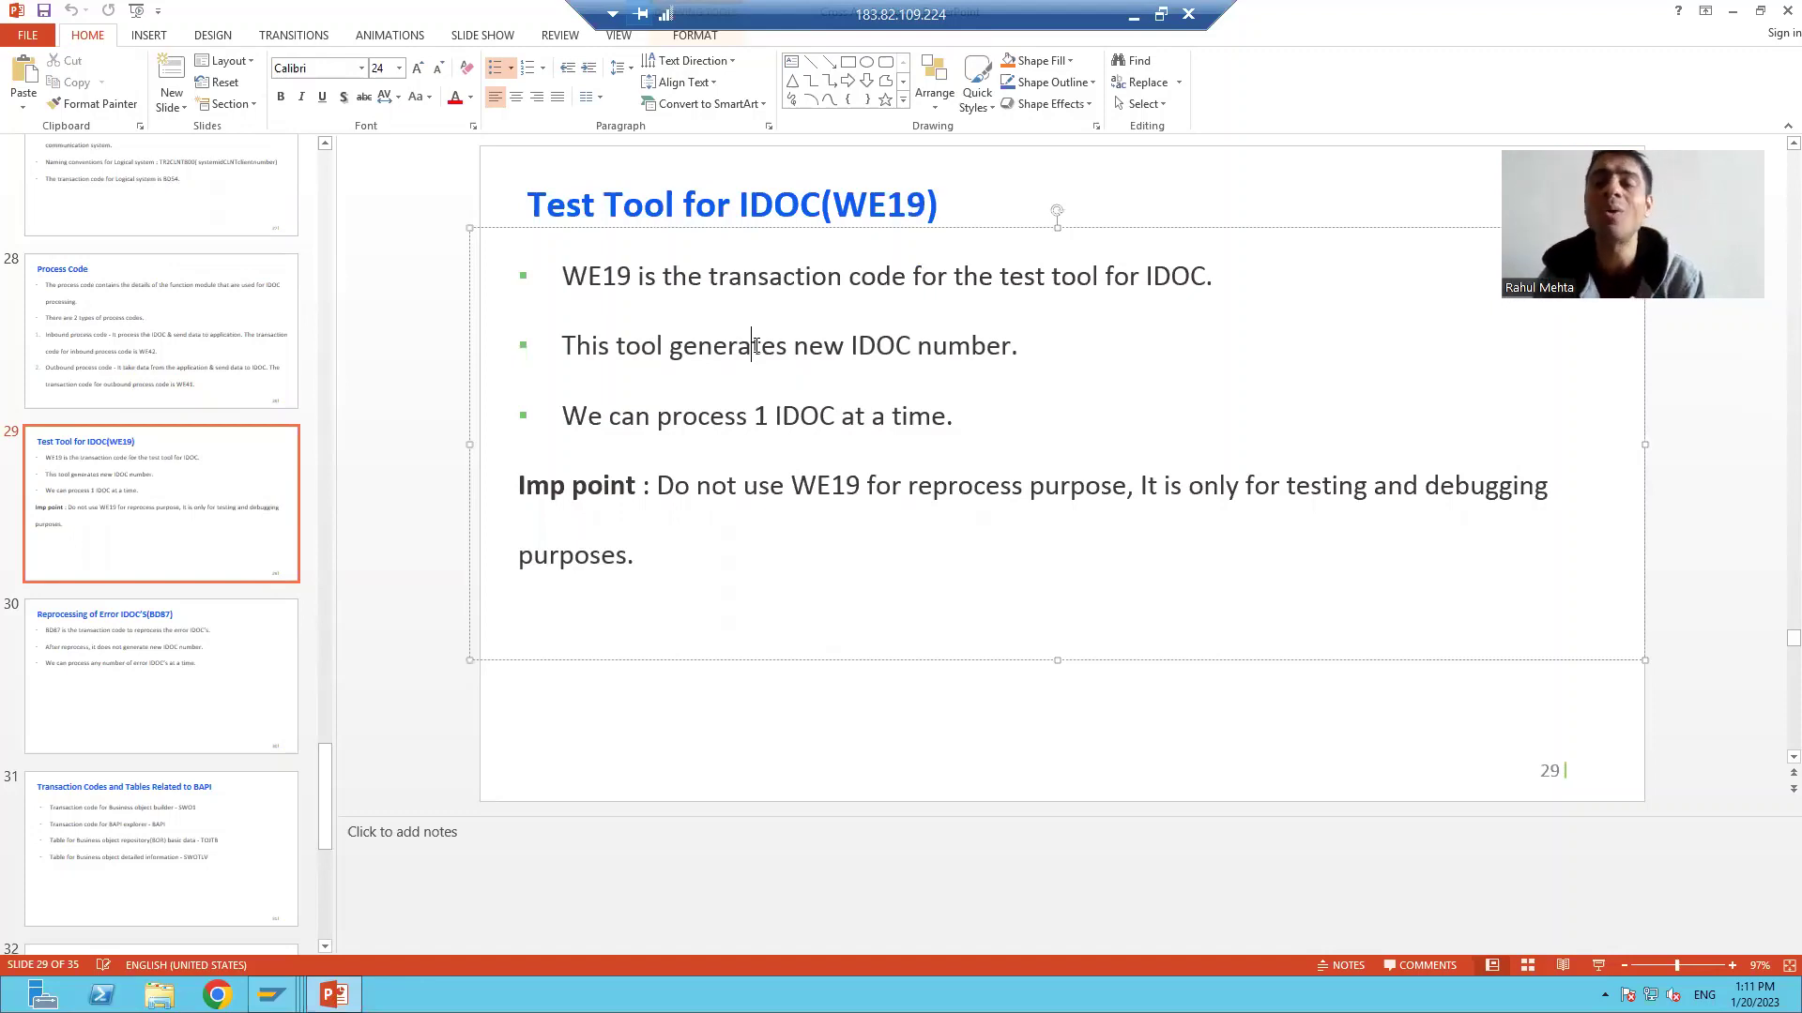
key("alt+Tab")
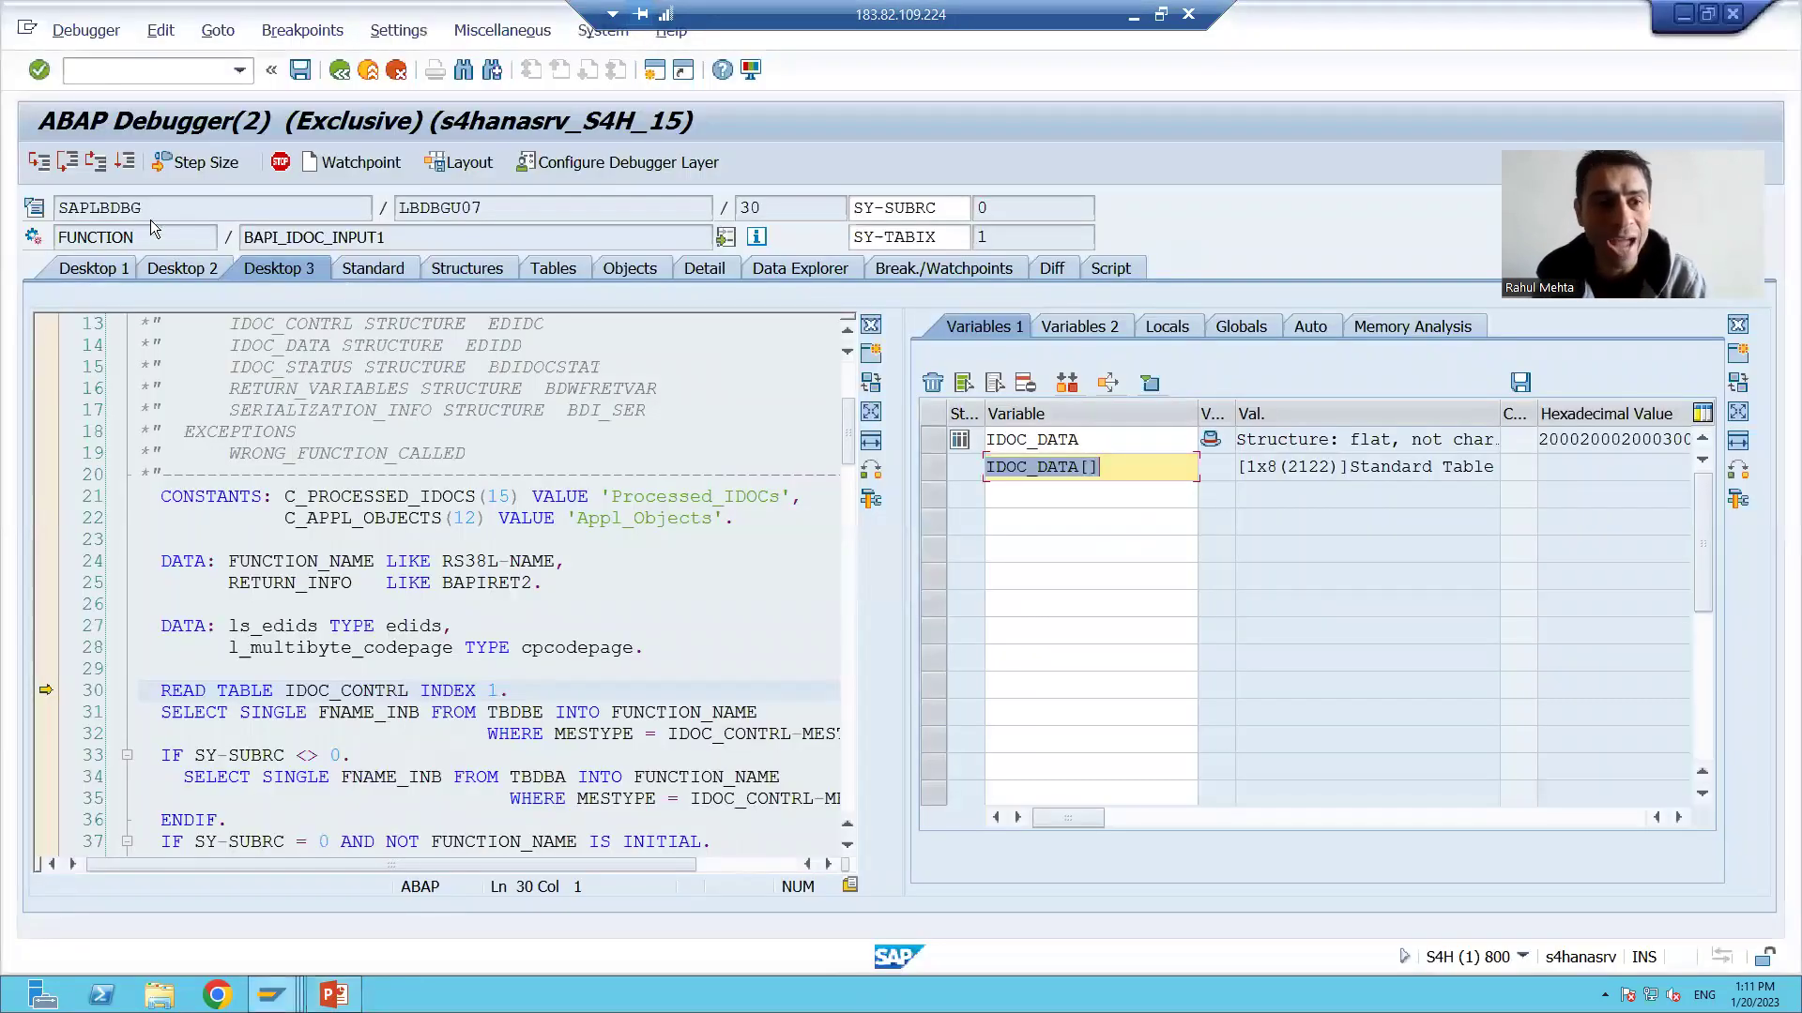
Resume the debugged BAPI_IDOC_INPUT1 run to completion, acknowledge the message and return to the test tool's template selection
left_click(123, 163)
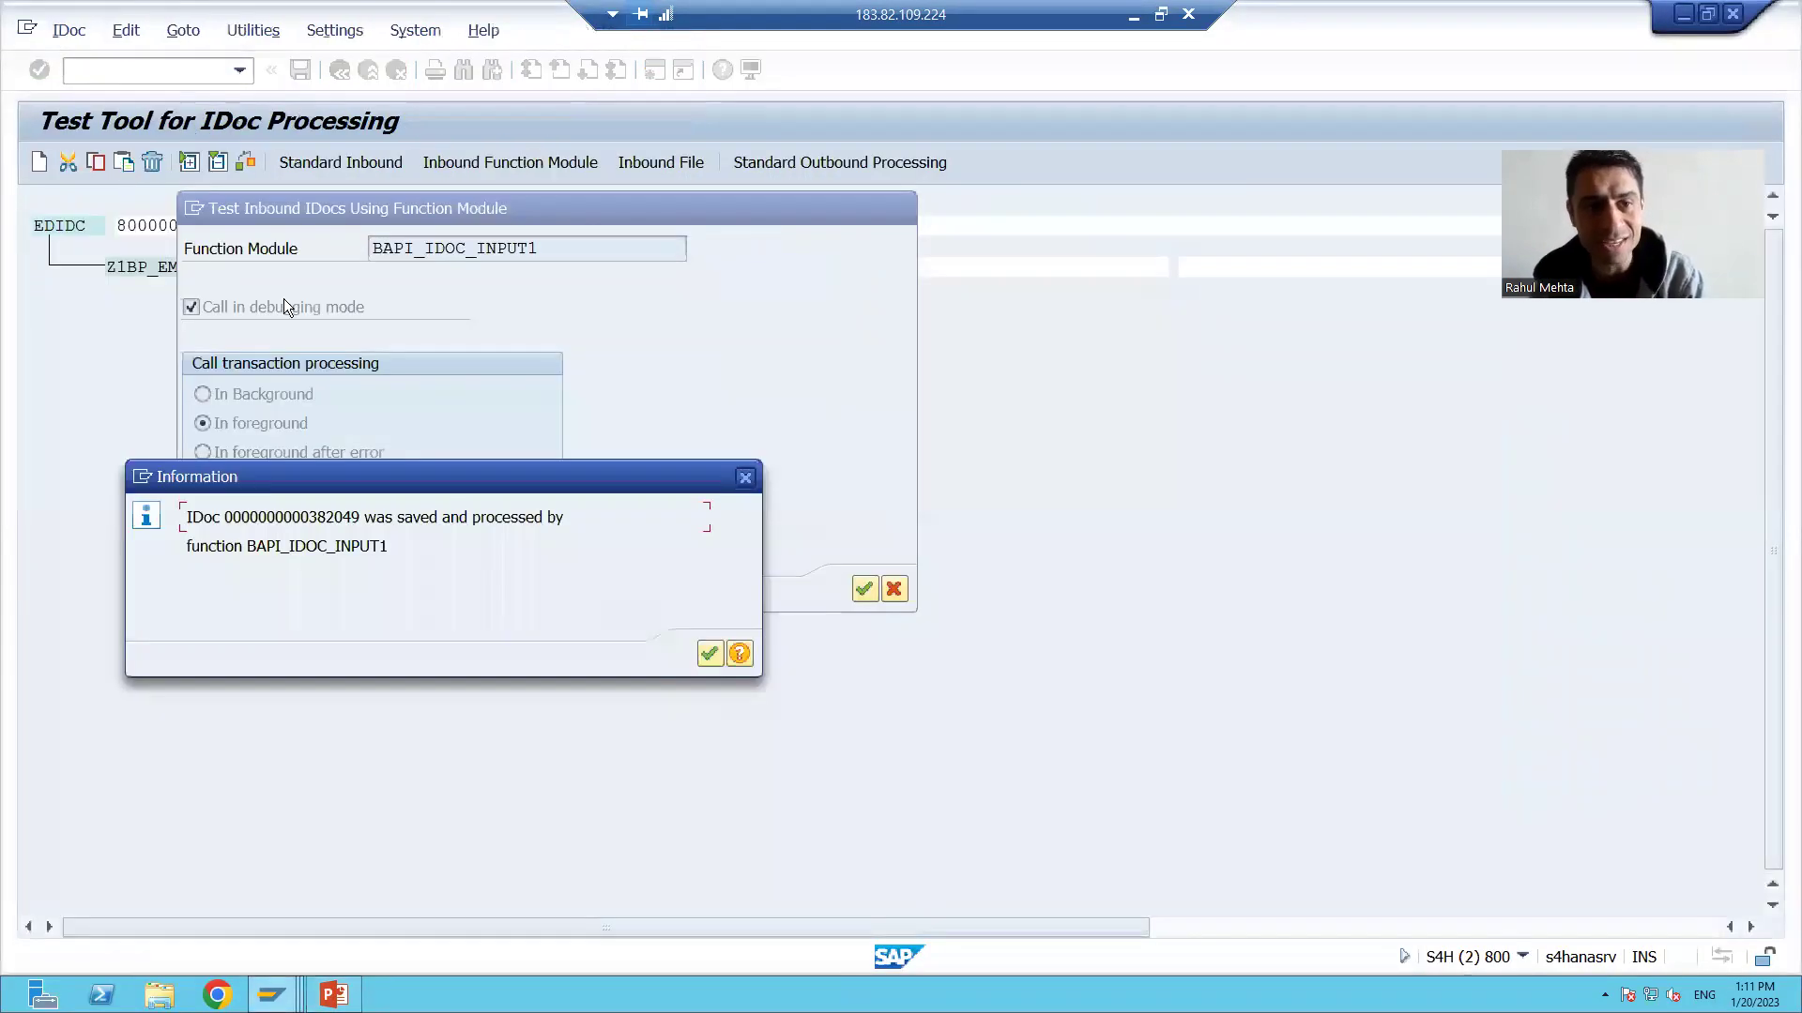
left_click(710, 654)
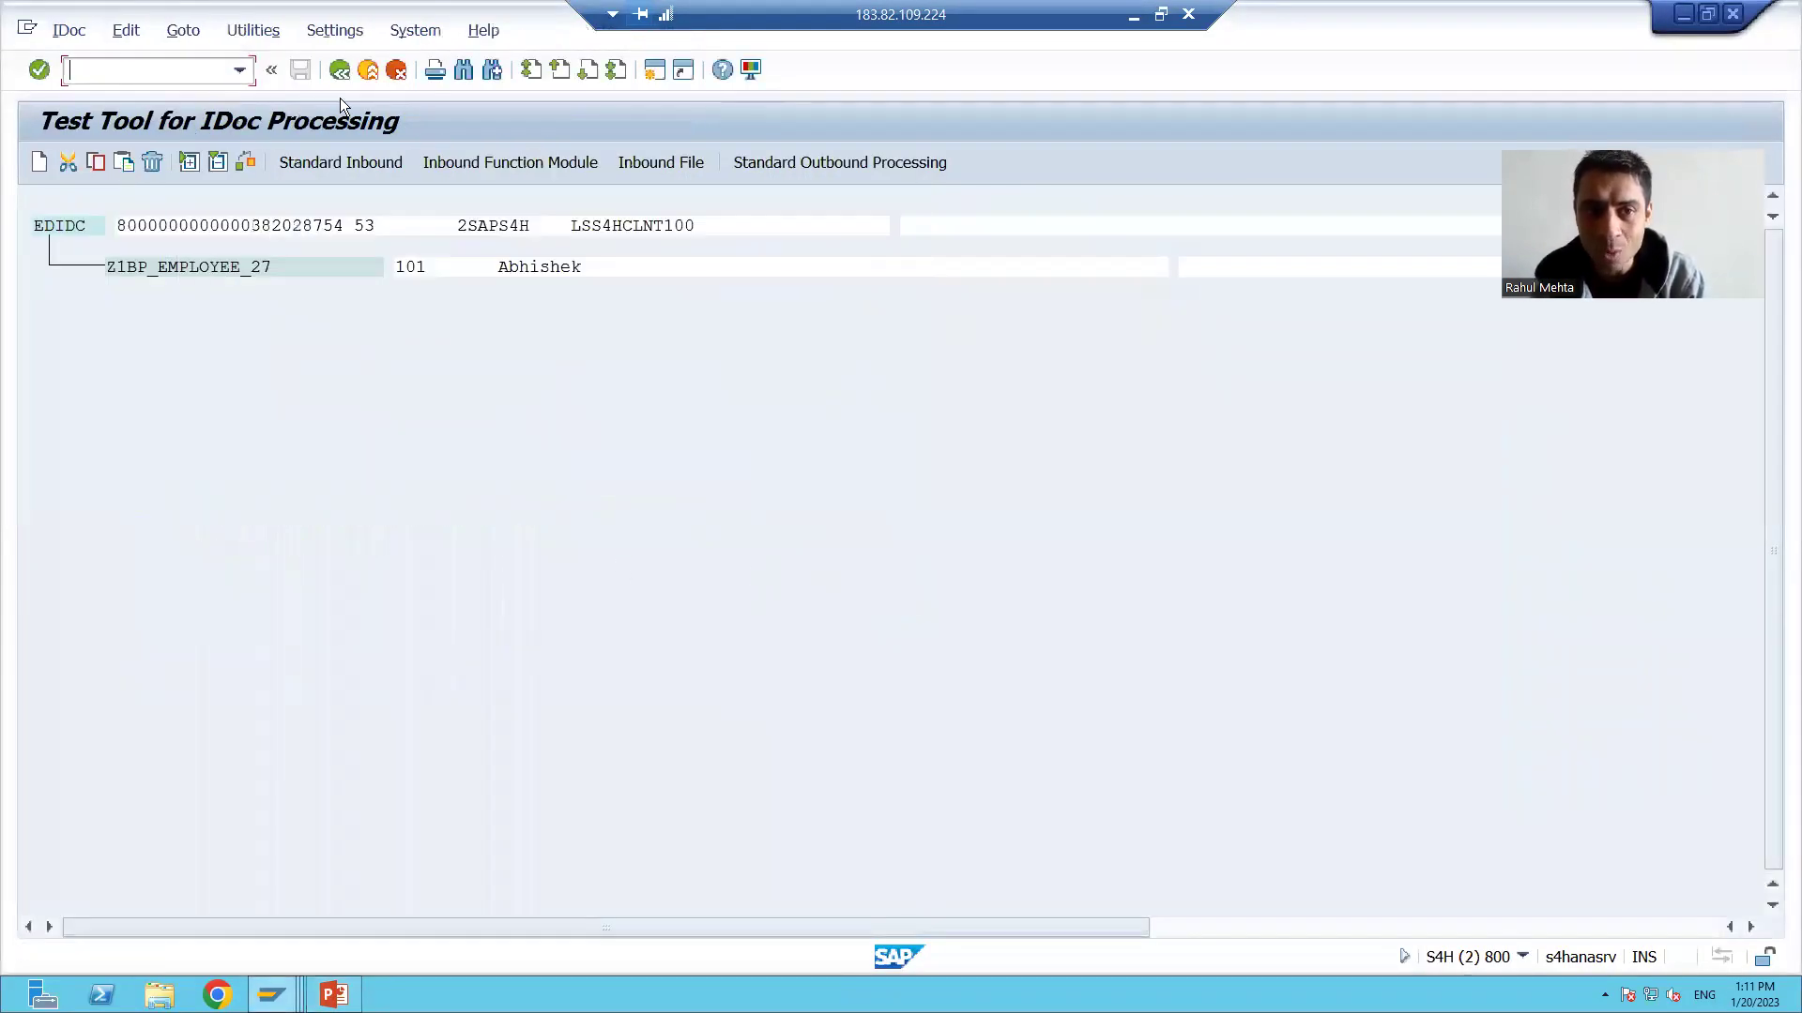
left_click(340, 69)
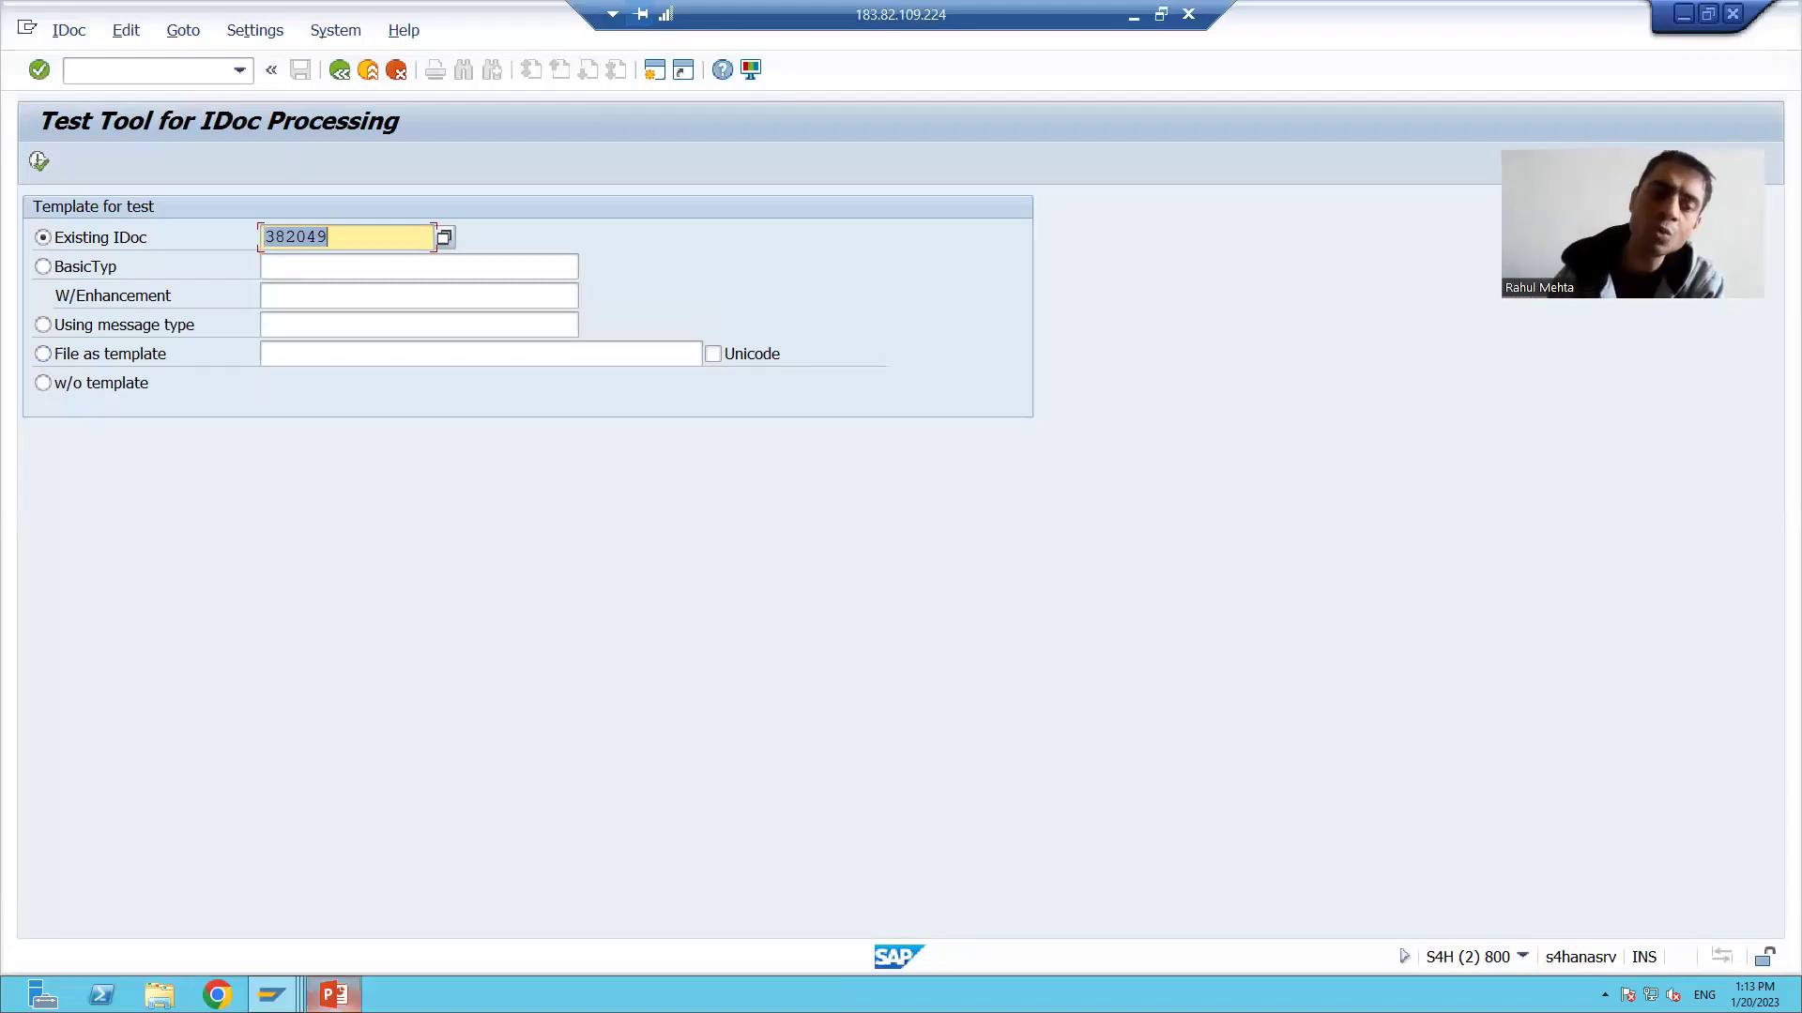
Switch to PowerPoint to review the WE19 slide's notes on one-at-a-time processing and its testing and debugging purpose
left_click(334, 993)
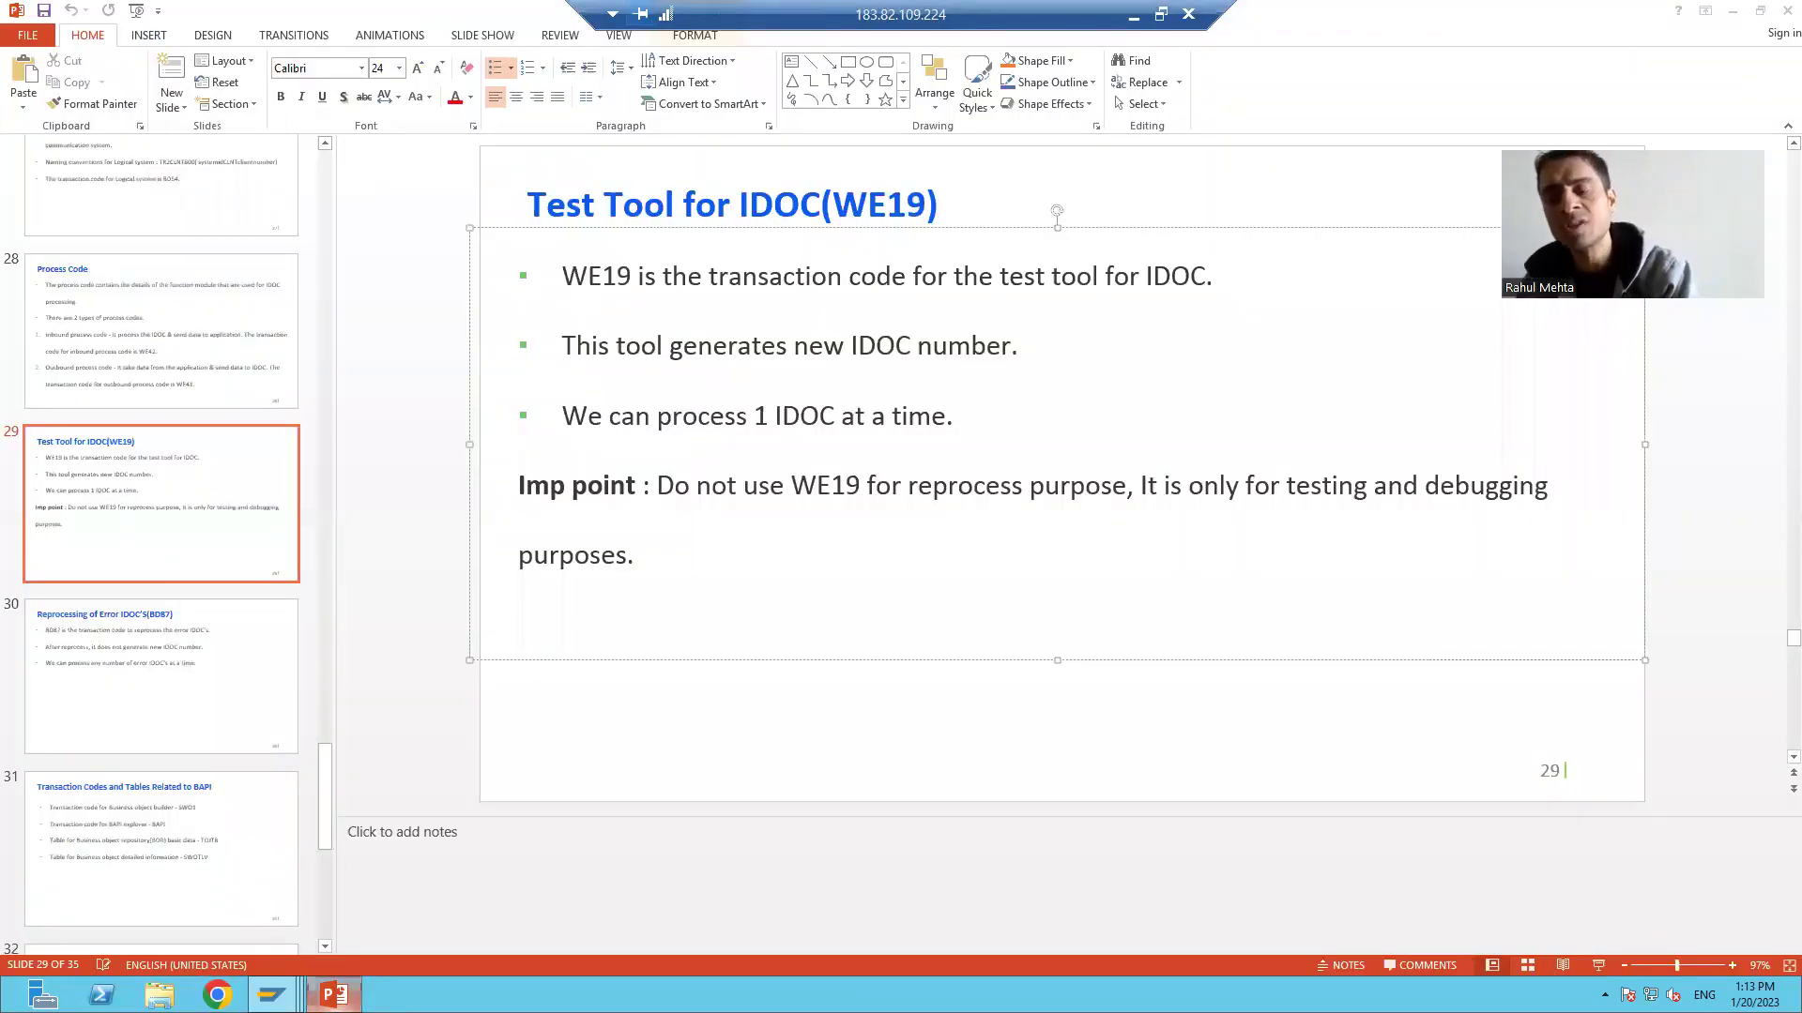